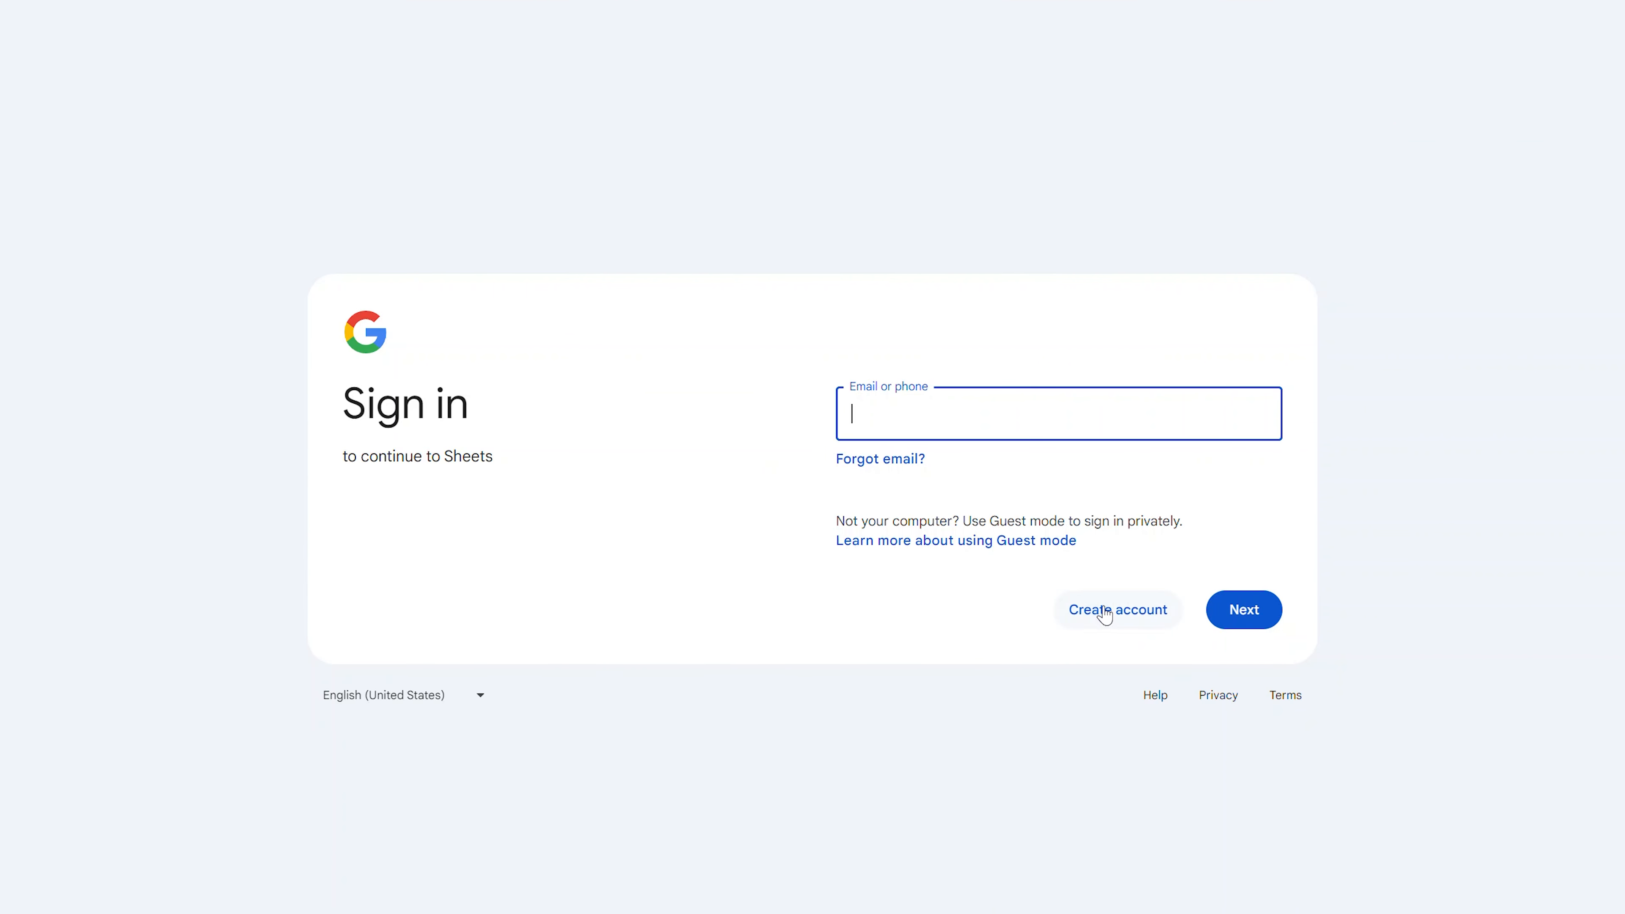
# Step: Start a Google account for personal use and enter the account name
pyautogui.click(1101, 613)
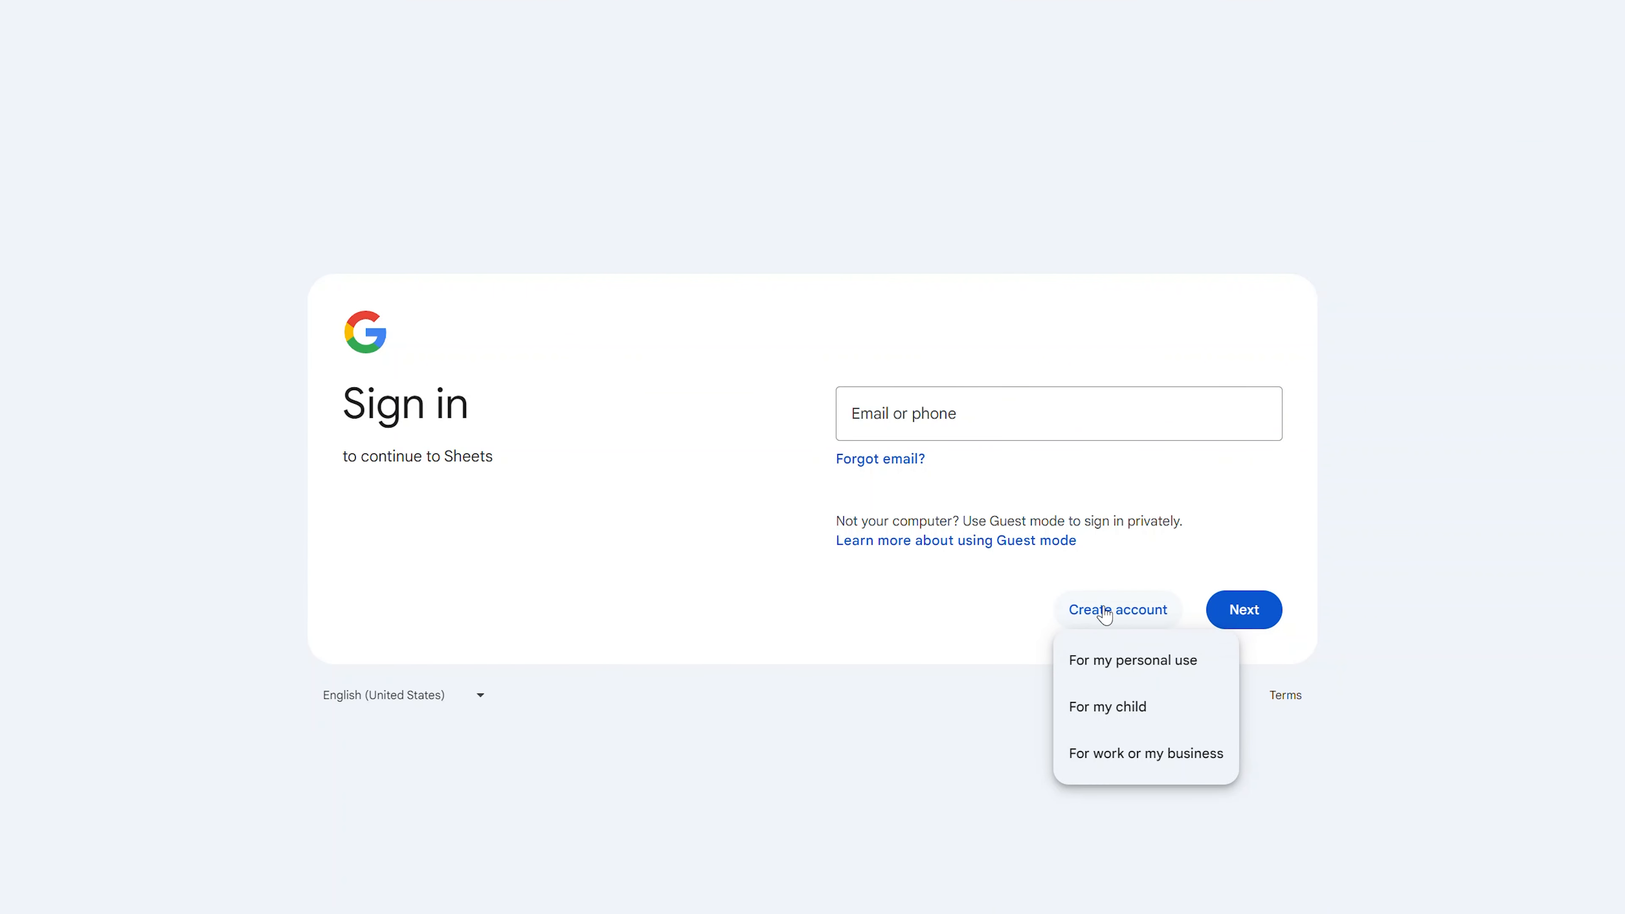
pyautogui.click(1128, 672)
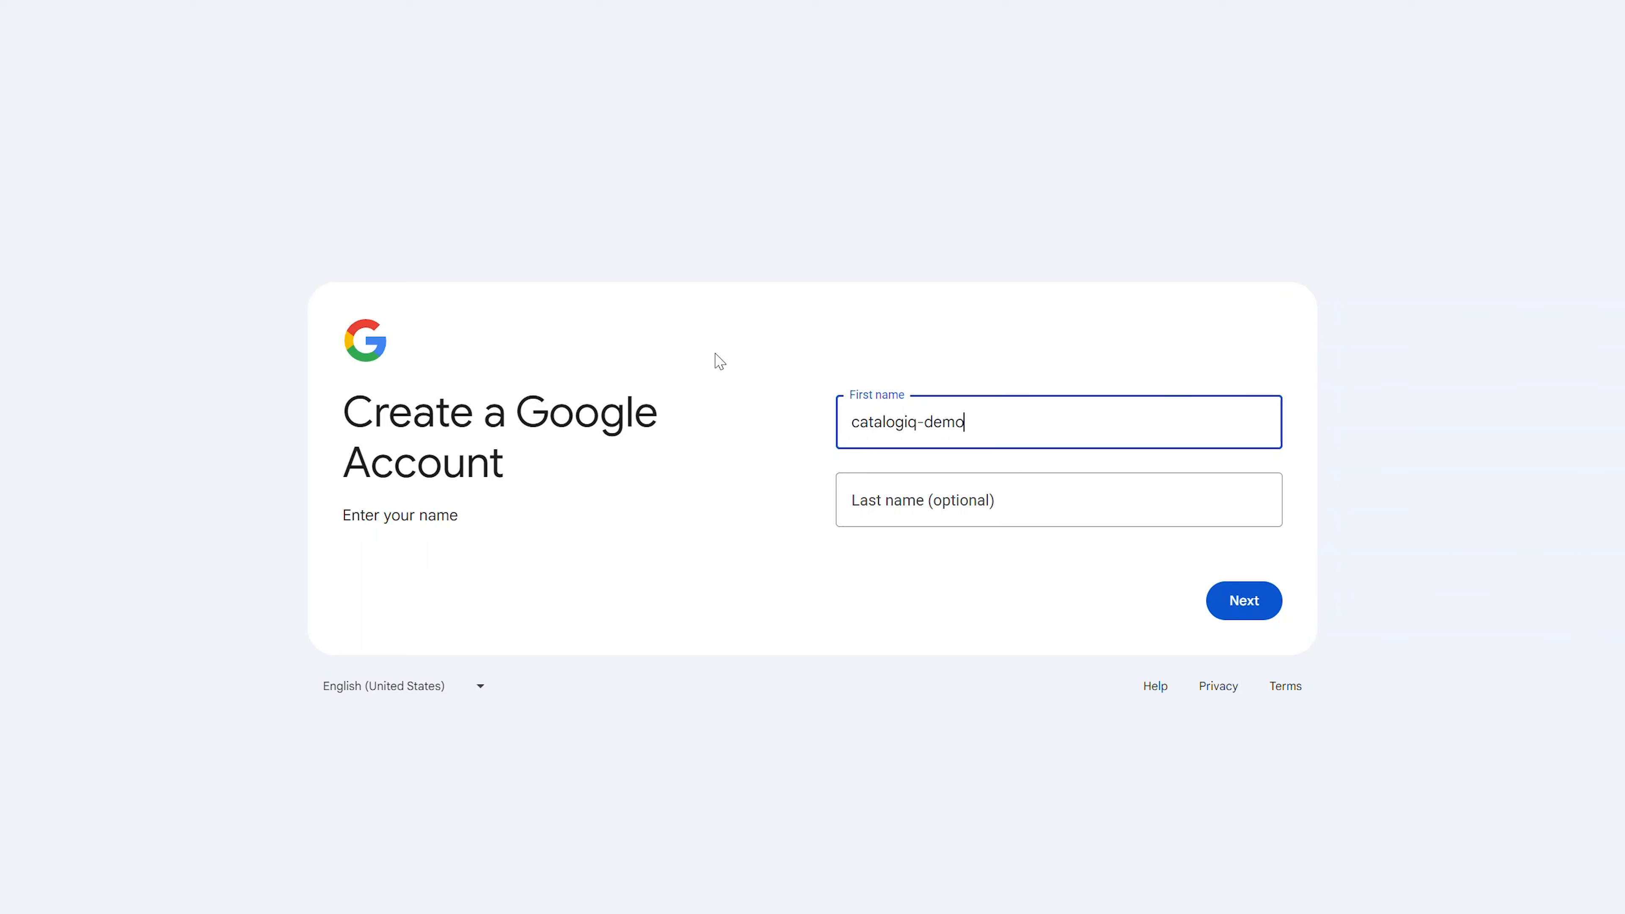
pyautogui.hotkey('ctrl', 'a')
# Step: Enter the birth date with day 12 and year 1982, choosing not to state a gender
pyautogui.click(1235, 612)
pyautogui.click(902, 413)
pyautogui.click(888, 471)
pyautogui.click(1017, 420)
pyautogui.write('12')
pyautogui.press('Tab')
pyautogui.write('1982')
pyautogui.click(1058, 481)
pyautogui.click(909, 588)
pyautogui.click(1244, 611)
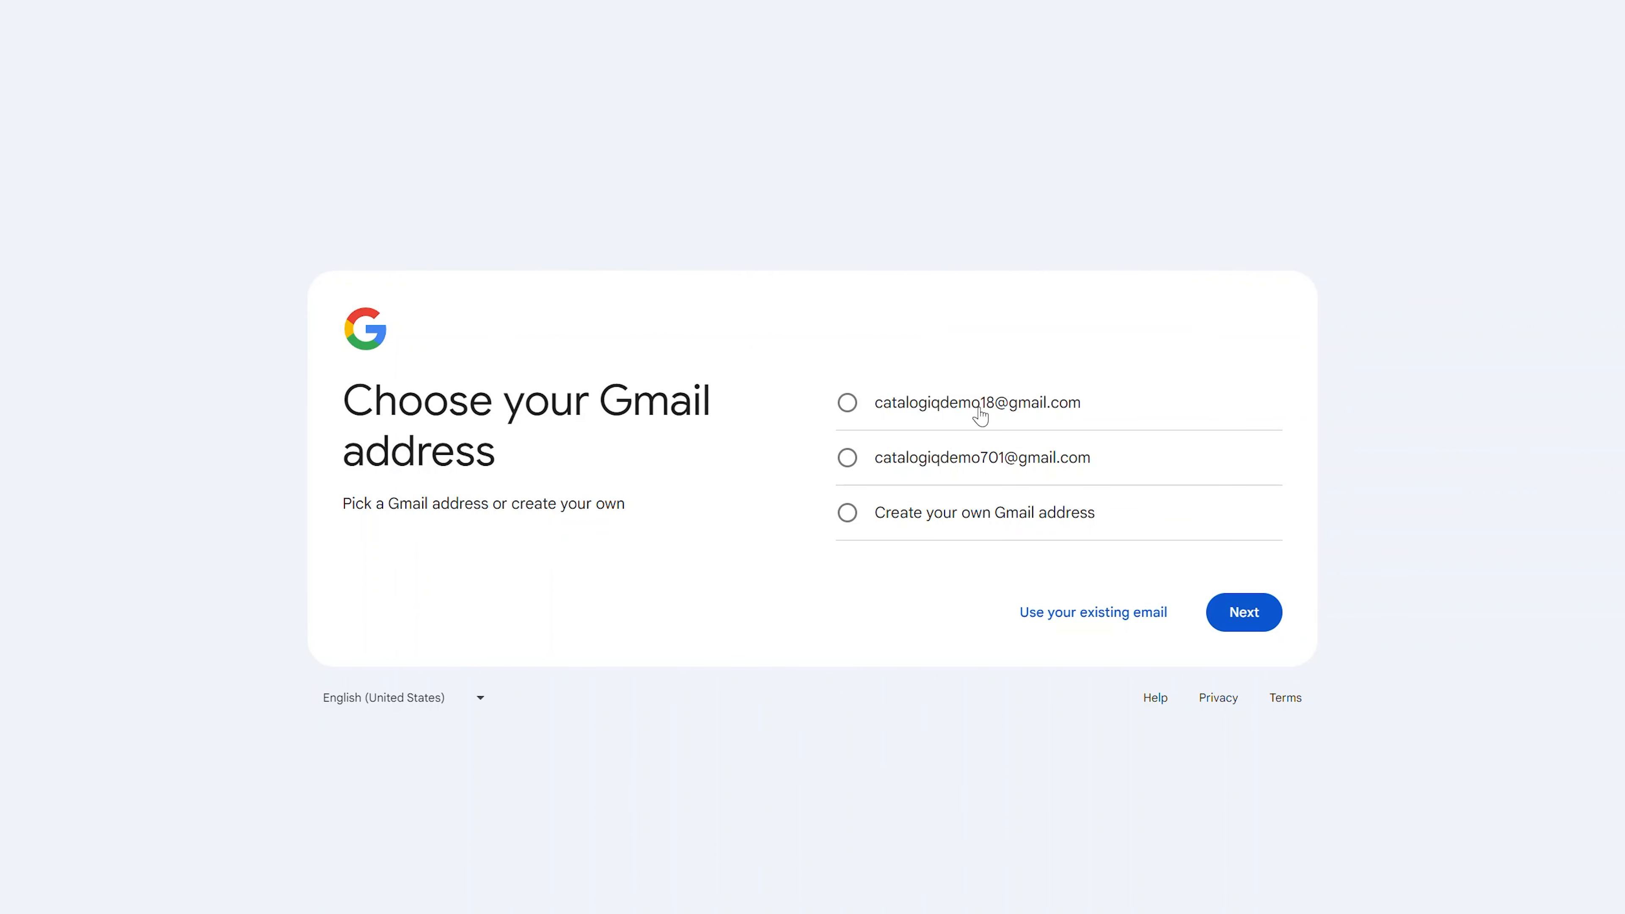
# Step: Create a custom Gmail address, replacing the invalid hyphen with a period
pyautogui.click(954, 514)
pyautogui.press('Return')
pyautogui.press('Left')
pyautogui.press('BackSpace')
pyautogui.write('.')
pyautogui.press('Left')
pyautogui.press('Left')
pyautogui.press('Left')
pyautogui.press('Left')
pyautogui.press('Left')
pyautogui.press('BackSpace')
pyautogui.write('.')
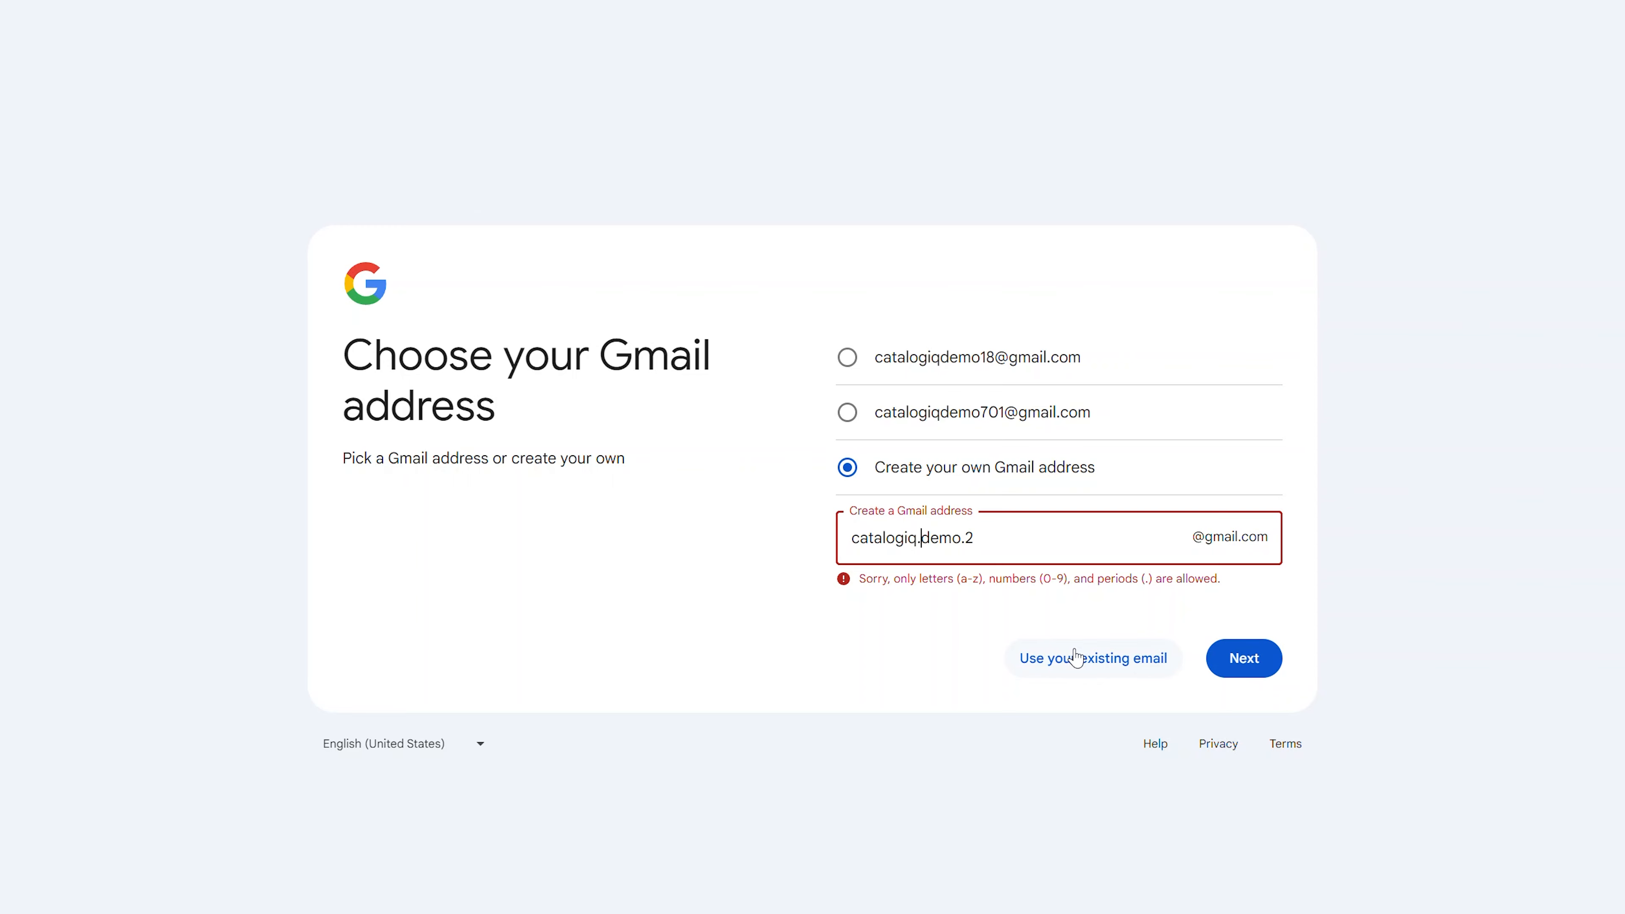
pyautogui.click(1255, 669)
# Step: Set and confirm the account password, then accept the personalization settings to finish sign-up
pyautogui.write('••••••••')
pyautogui.press('Tab')
pyautogui.write('•••••••••')
pyautogui.hotkey('ctrl', 'a')
pyautogui.write('••••••••')
pyautogui.press('Return')
pyautogui.press('Return')
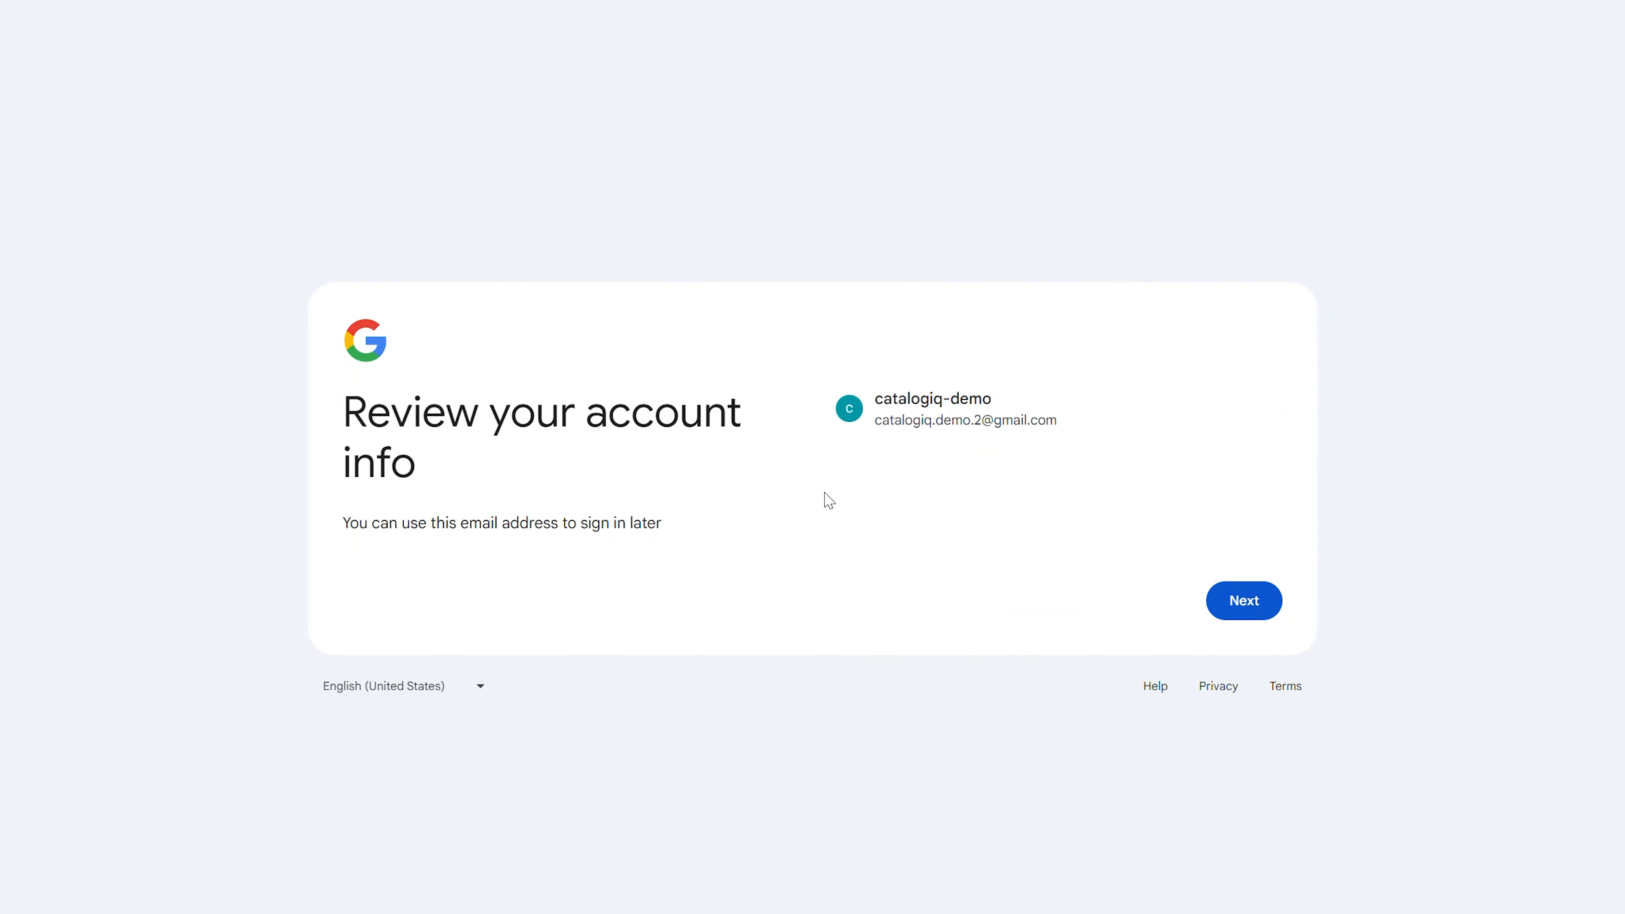
pyautogui.scroll(-5, 715, 301)
pyautogui.click(1033, 578)
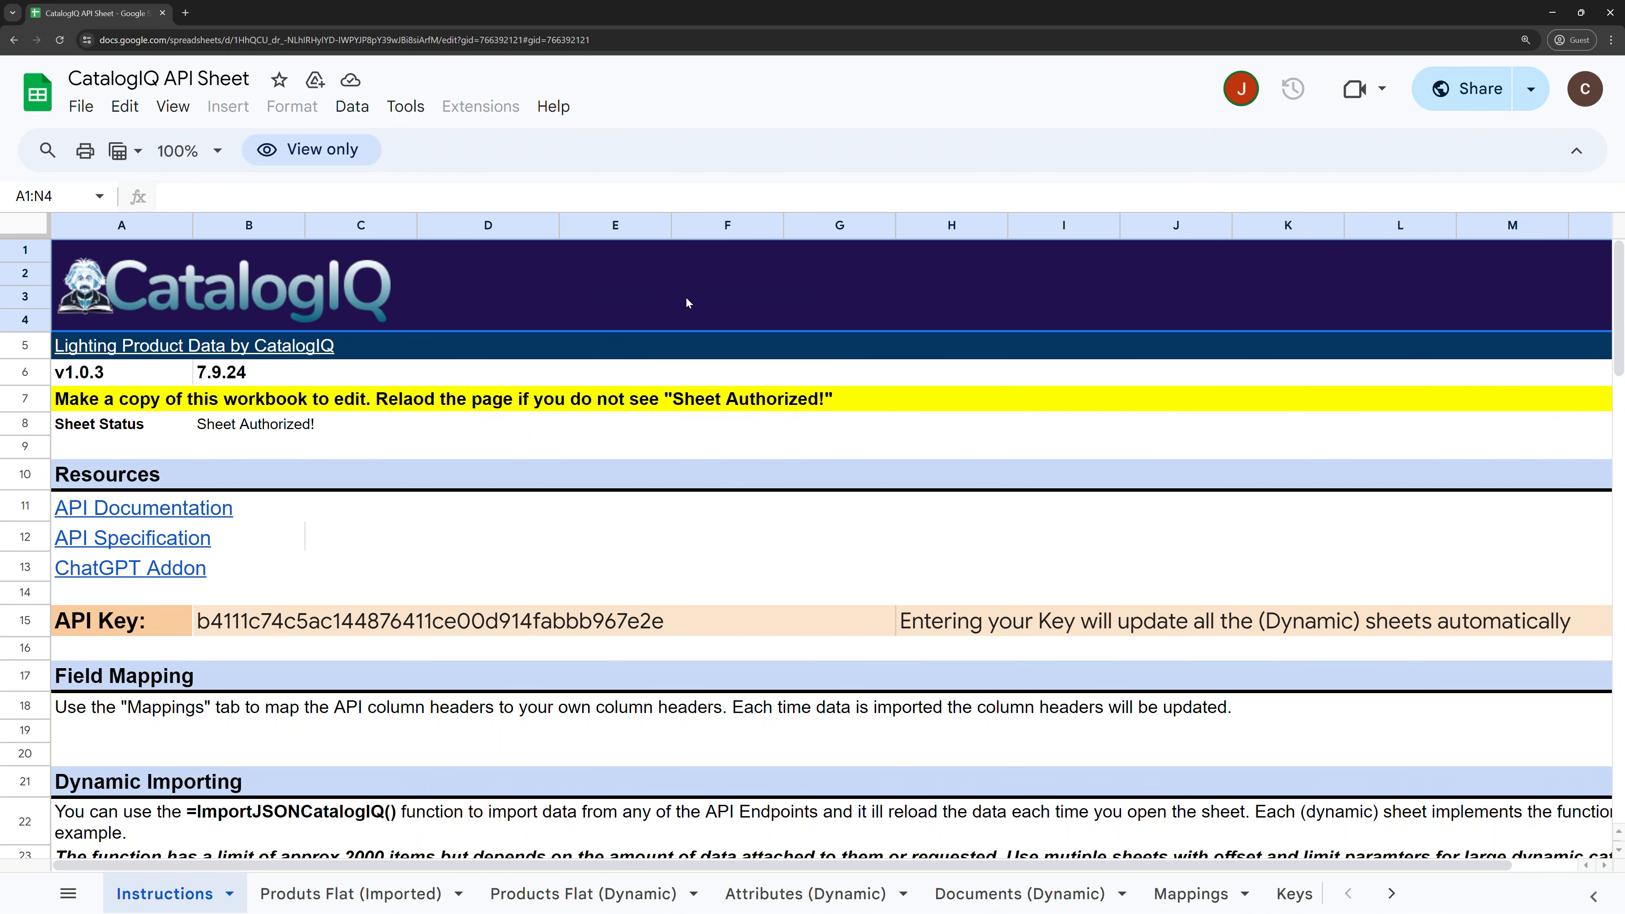
# Step: Make a copy named 'Copy of CatalogIQ API Sheet' in My Drive
pyautogui.click(88, 115)
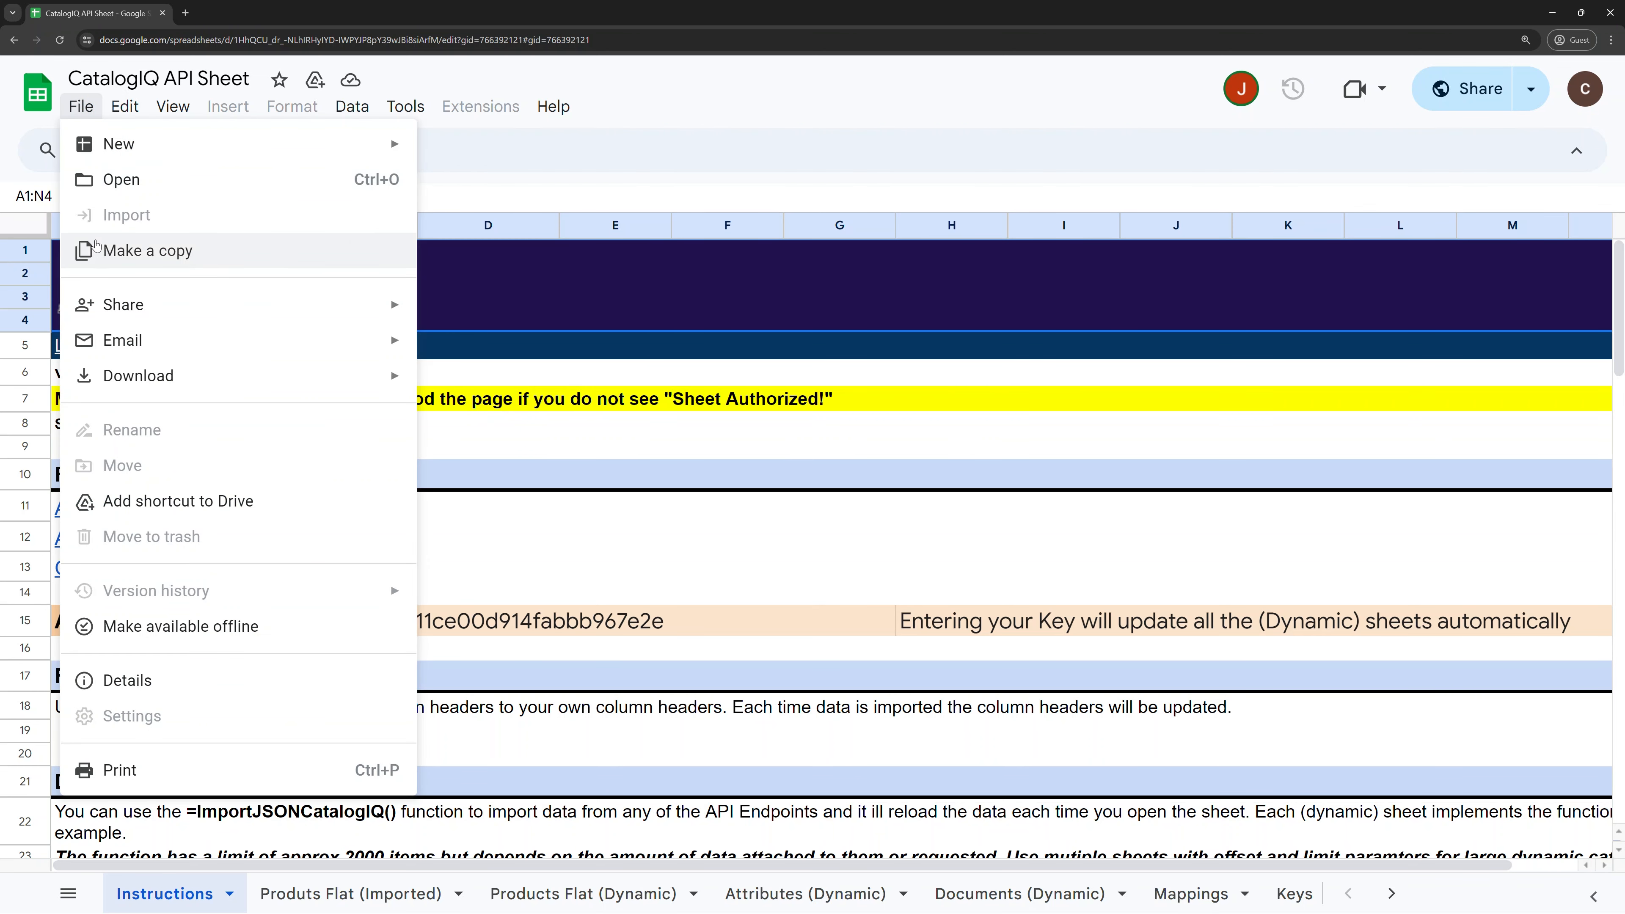
pyautogui.click(96, 250)
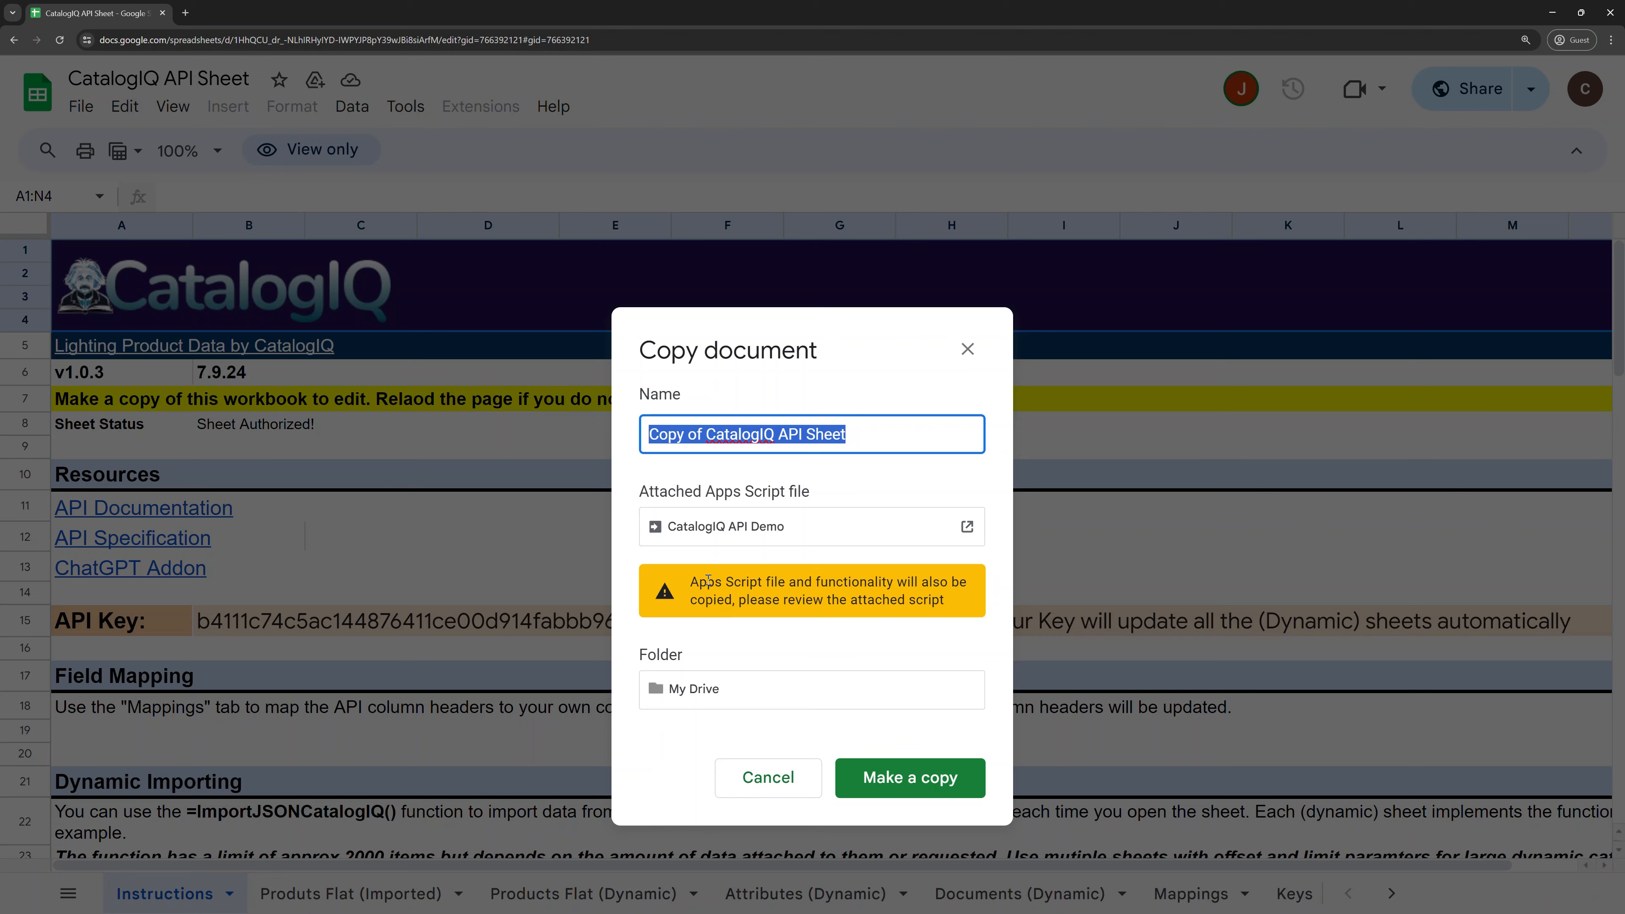
pyautogui.click(943, 792)
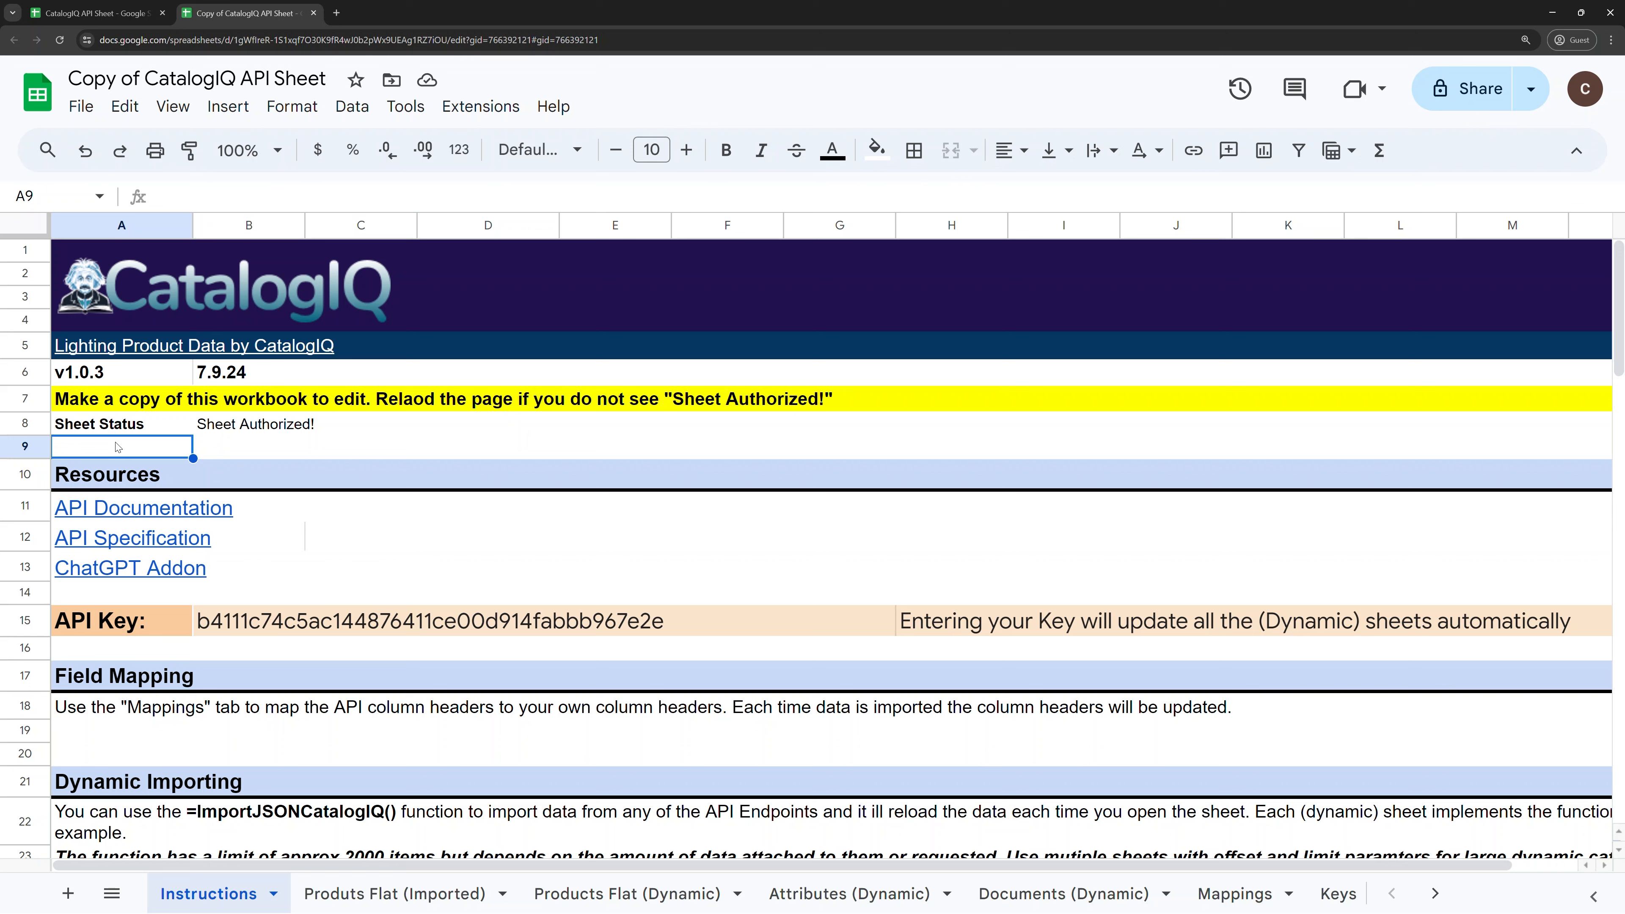
# Step: Check the 'Sheet Authorized!' status and view the CatalogIQ menu's Import Products from CatalogIQ API command
pyautogui.click(188, 430)
pyautogui.click(281, 427)
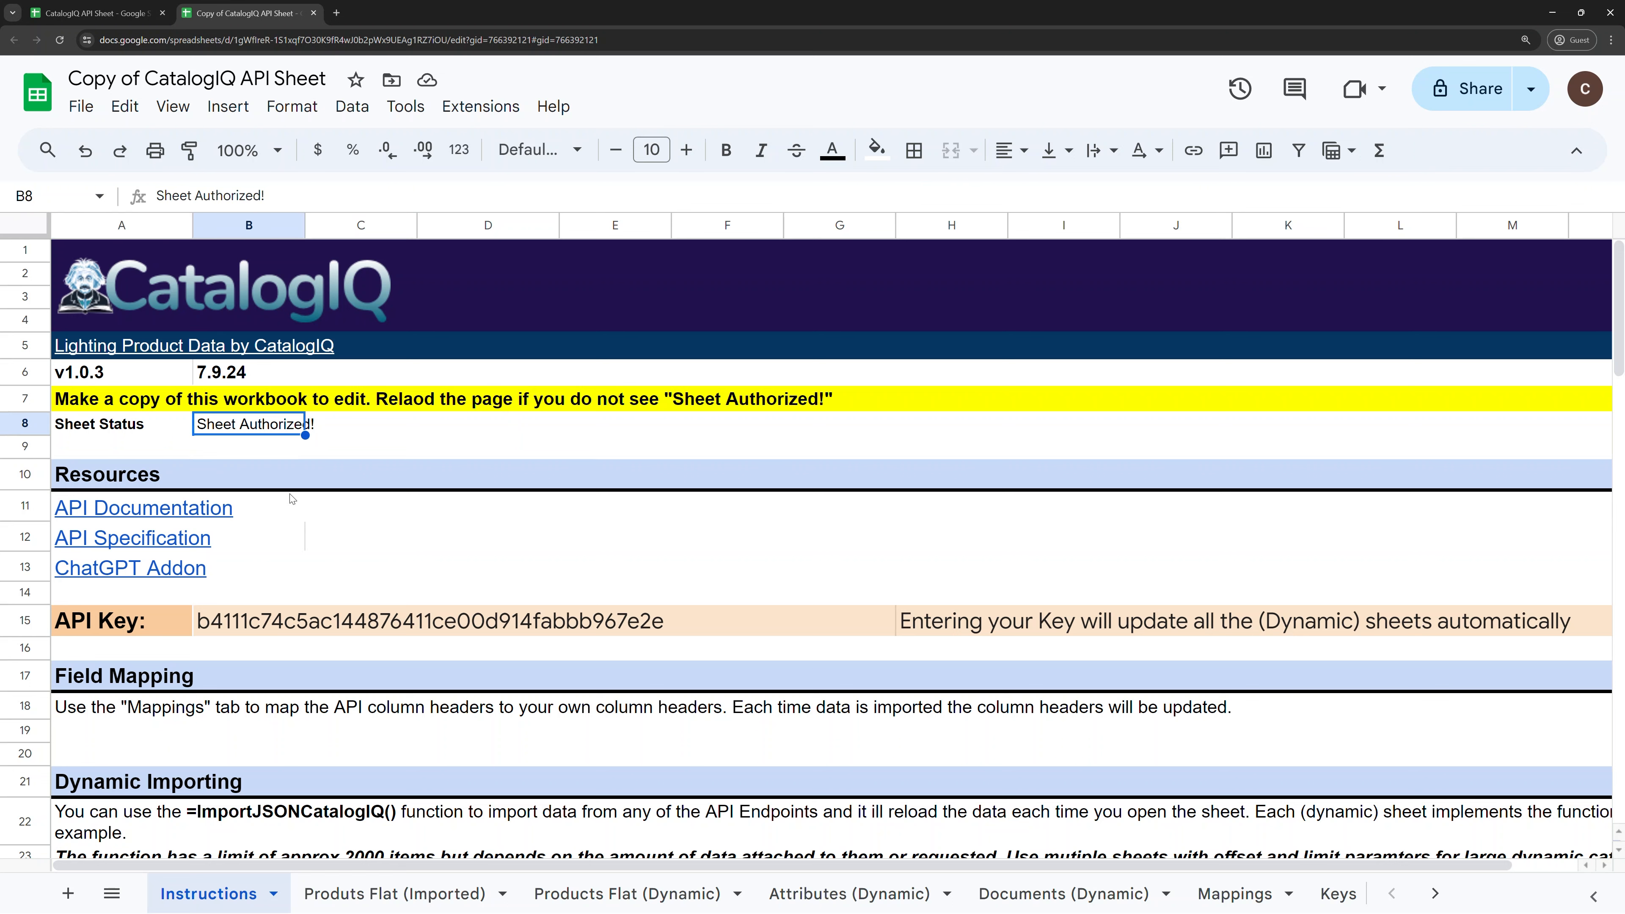
pyautogui.moveTo(290, 497)
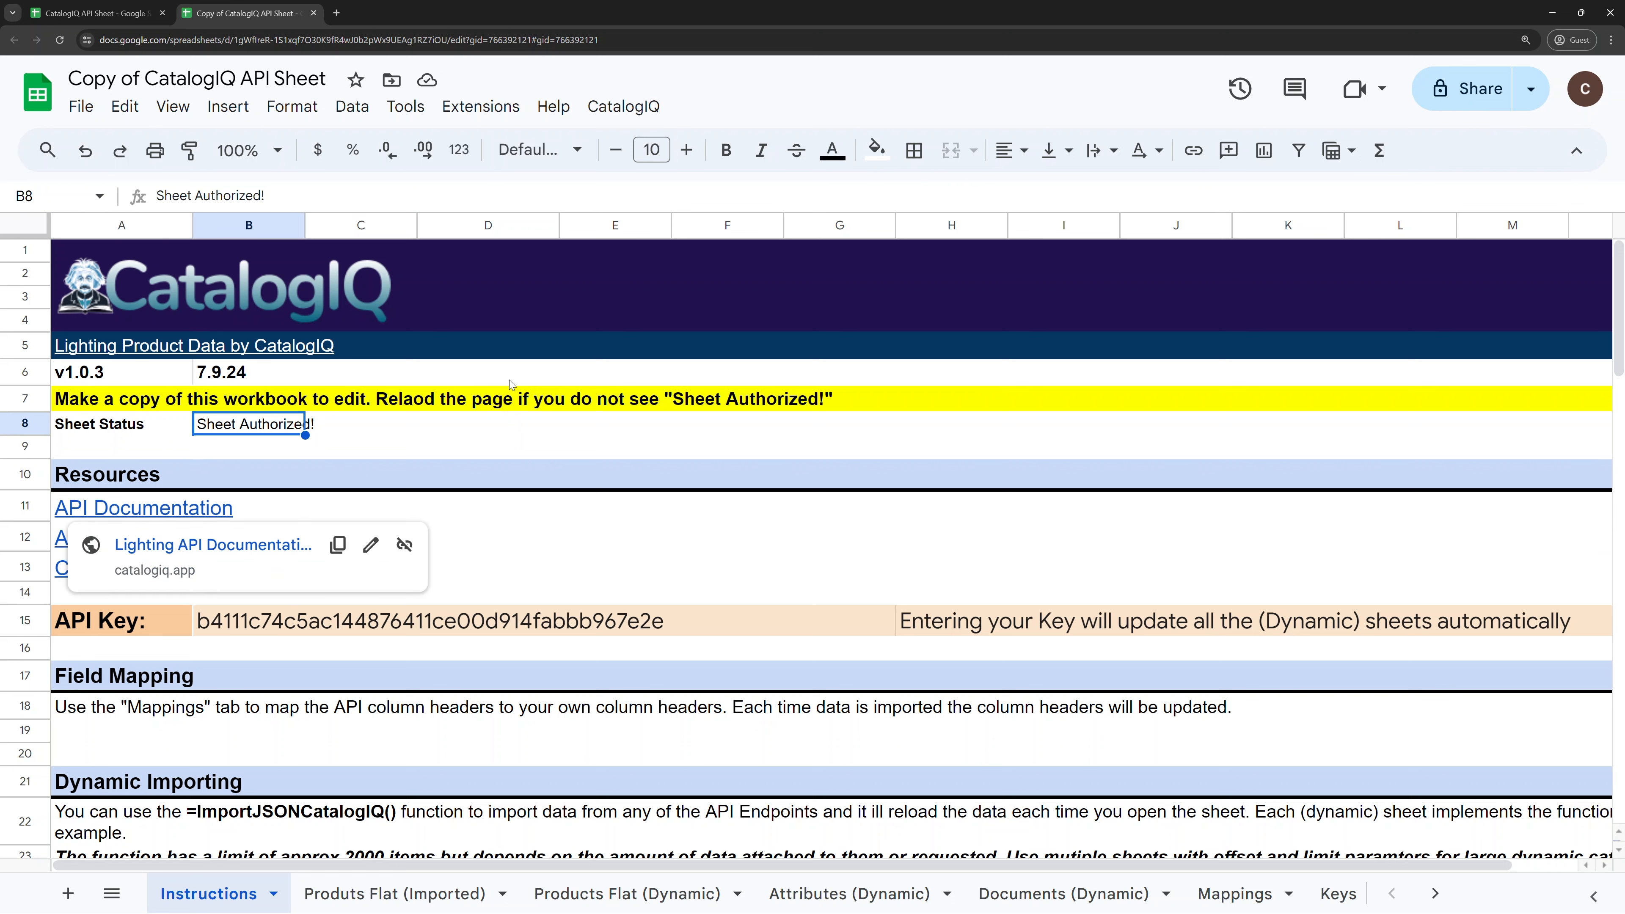
pyautogui.click(625, 110)
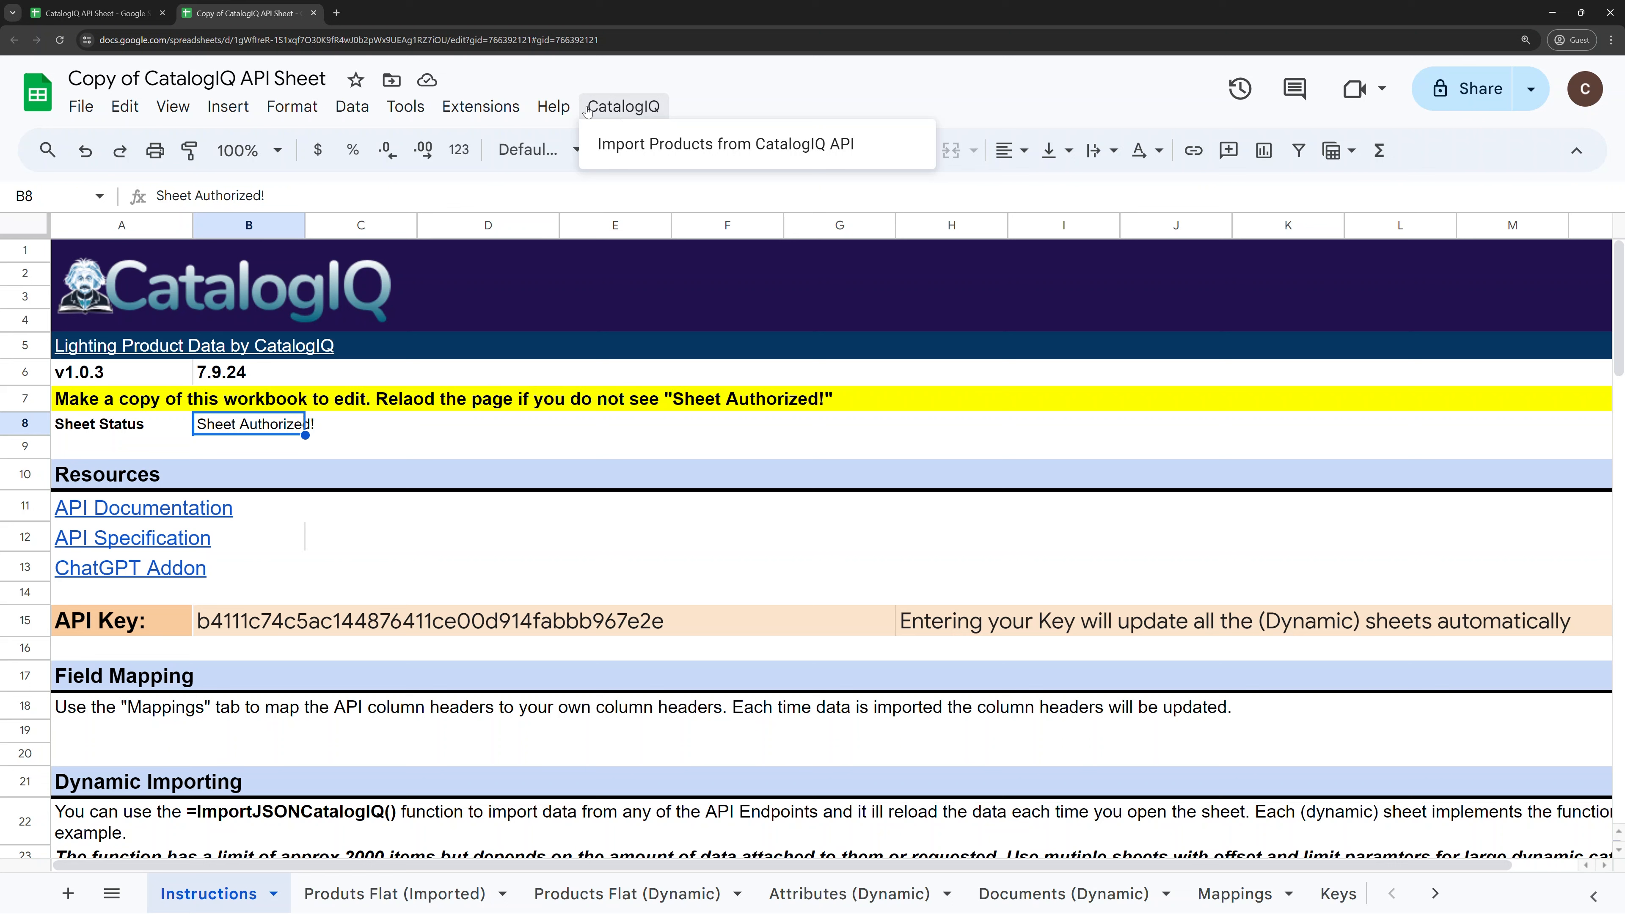
pyautogui.click(734, 90)
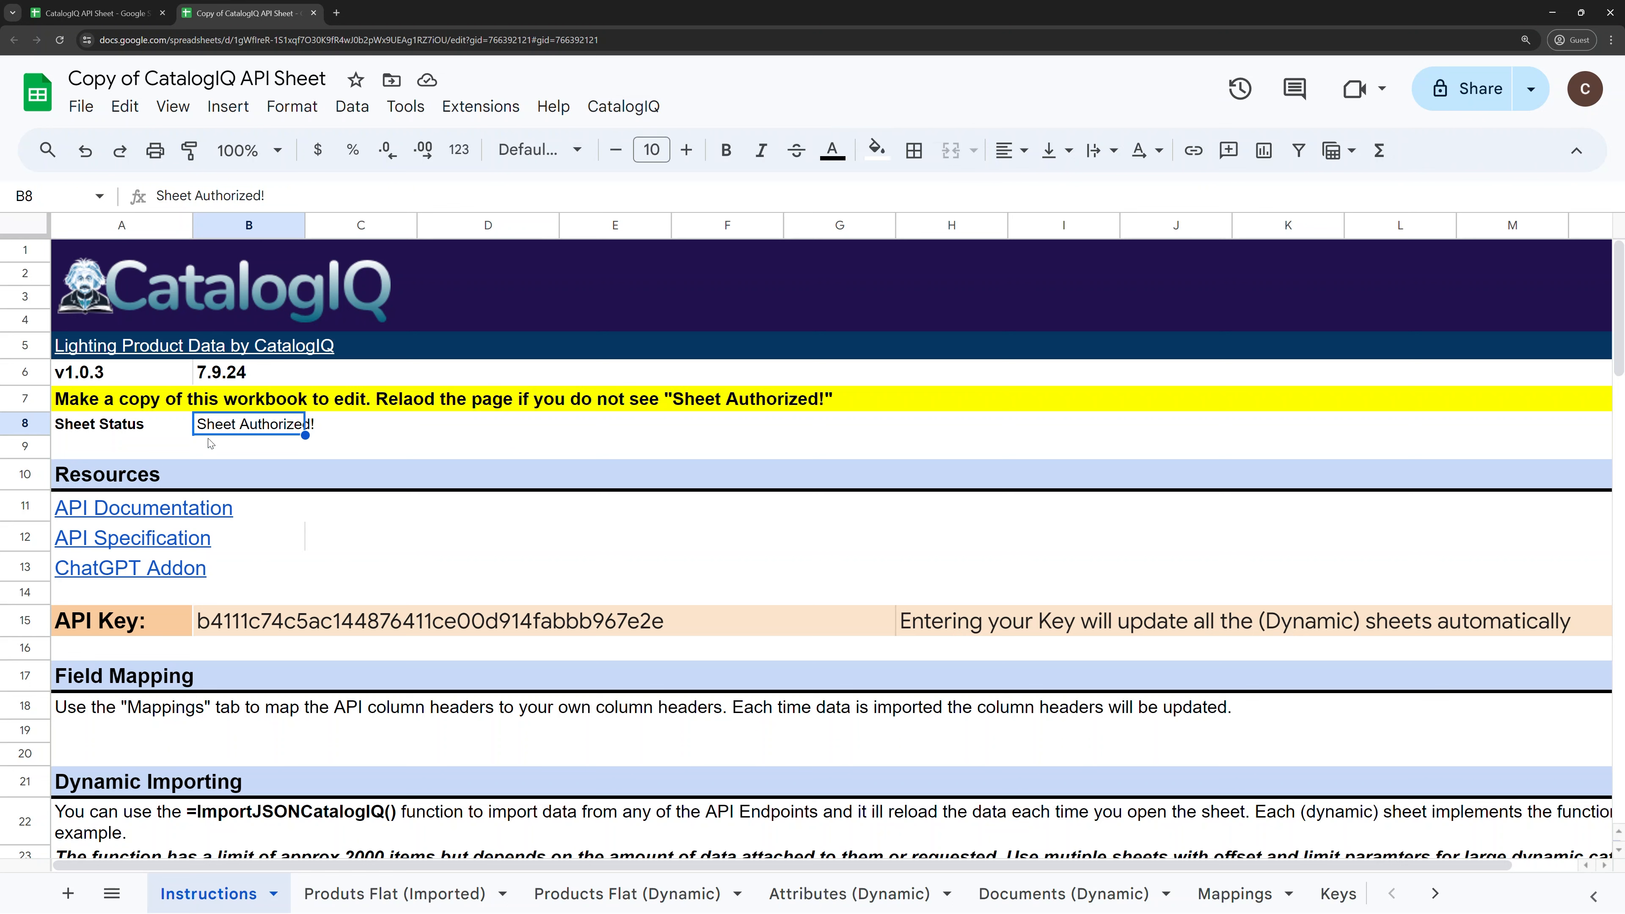
pyautogui.click(616, 107)
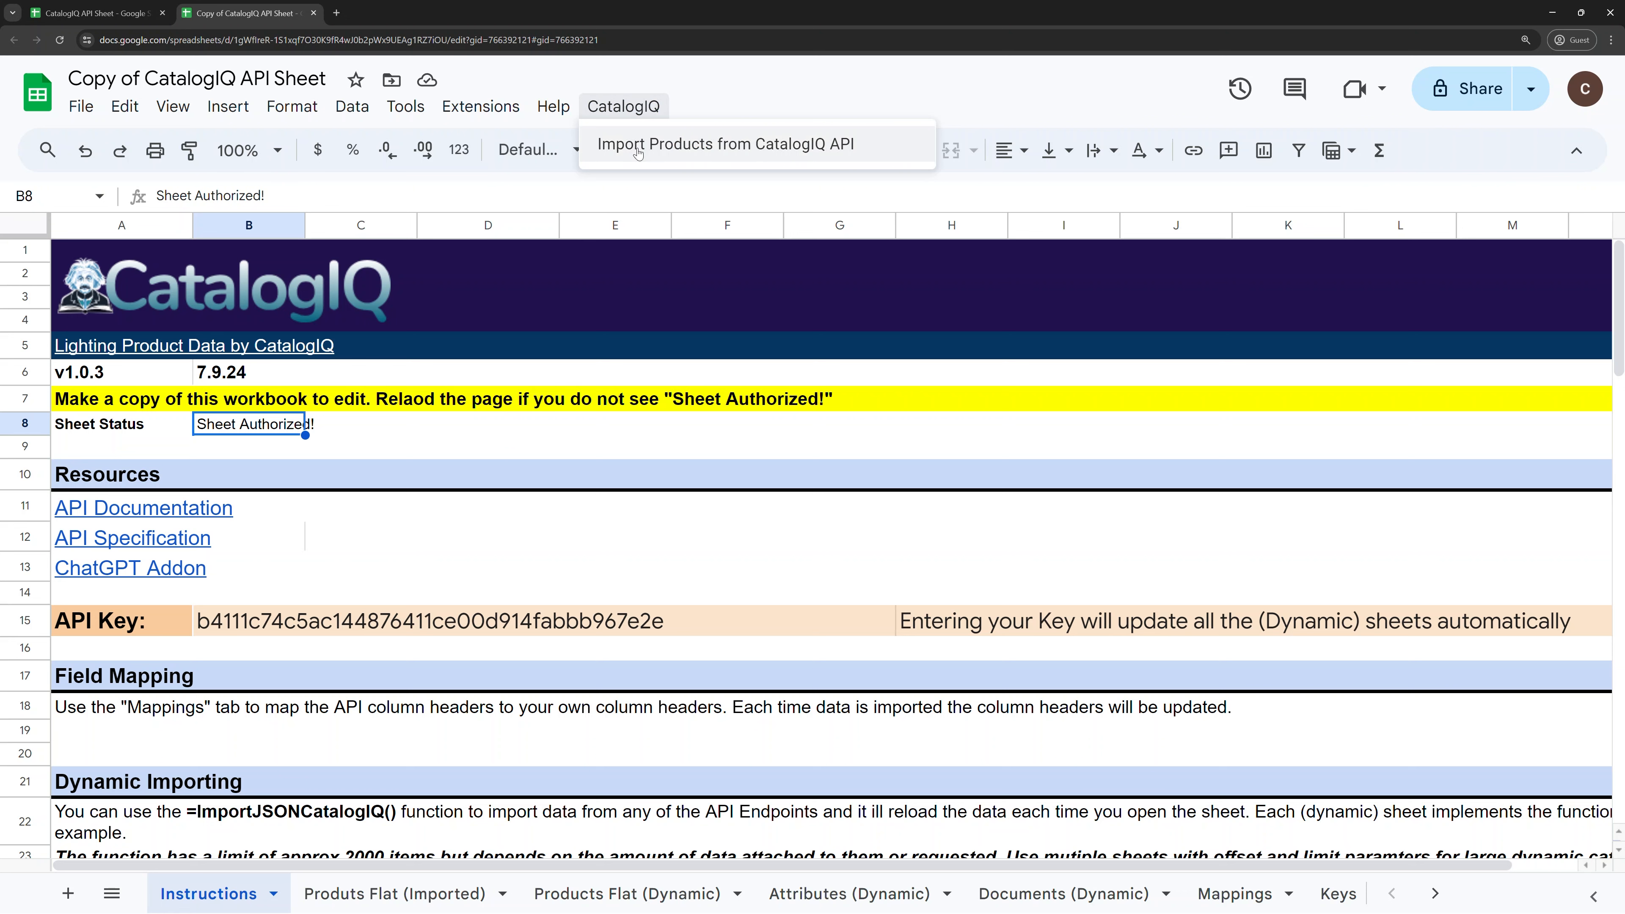
pyautogui.click(361, 441)
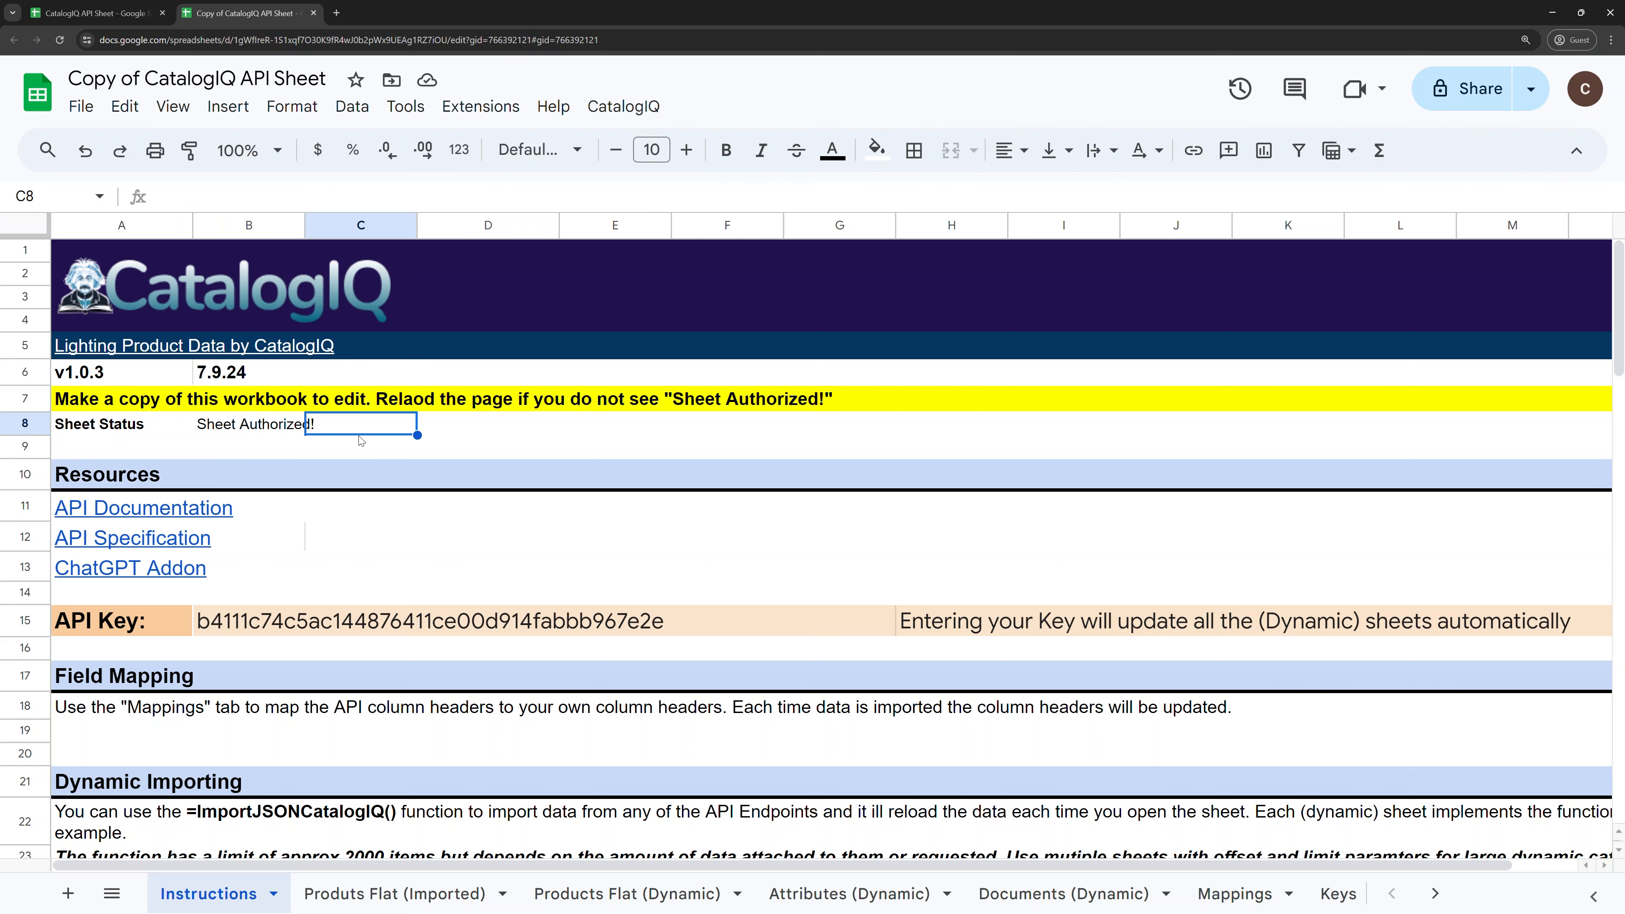
pyautogui.doubleClick(247, 425)
pyautogui.click(341, 543)
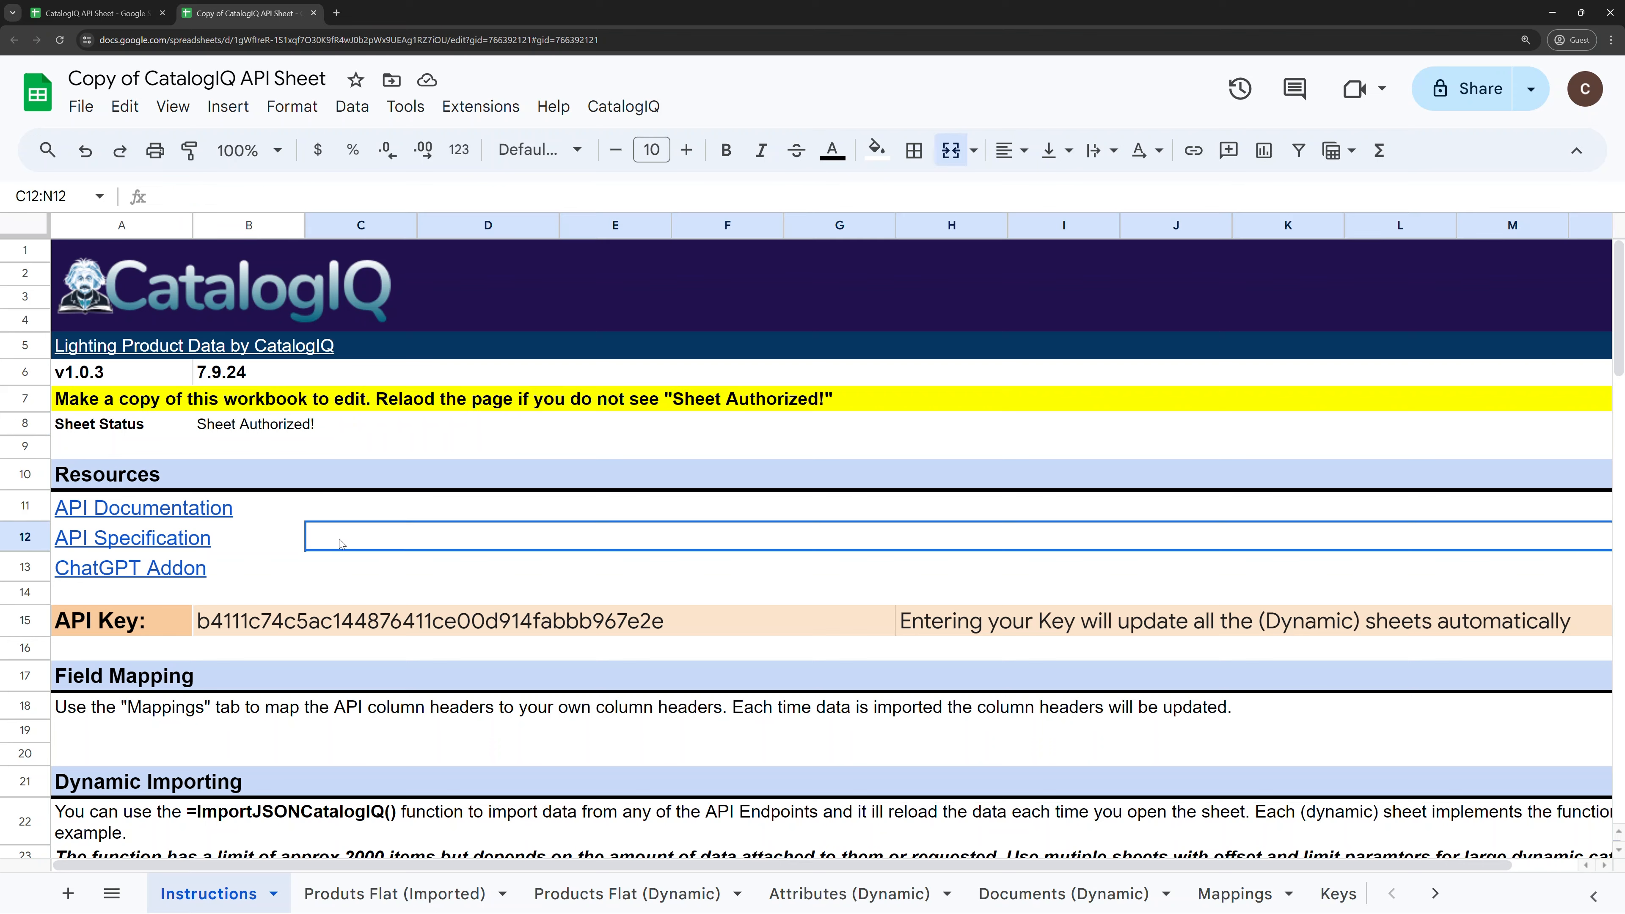
pyautogui.scroll(-1, 524, 545)
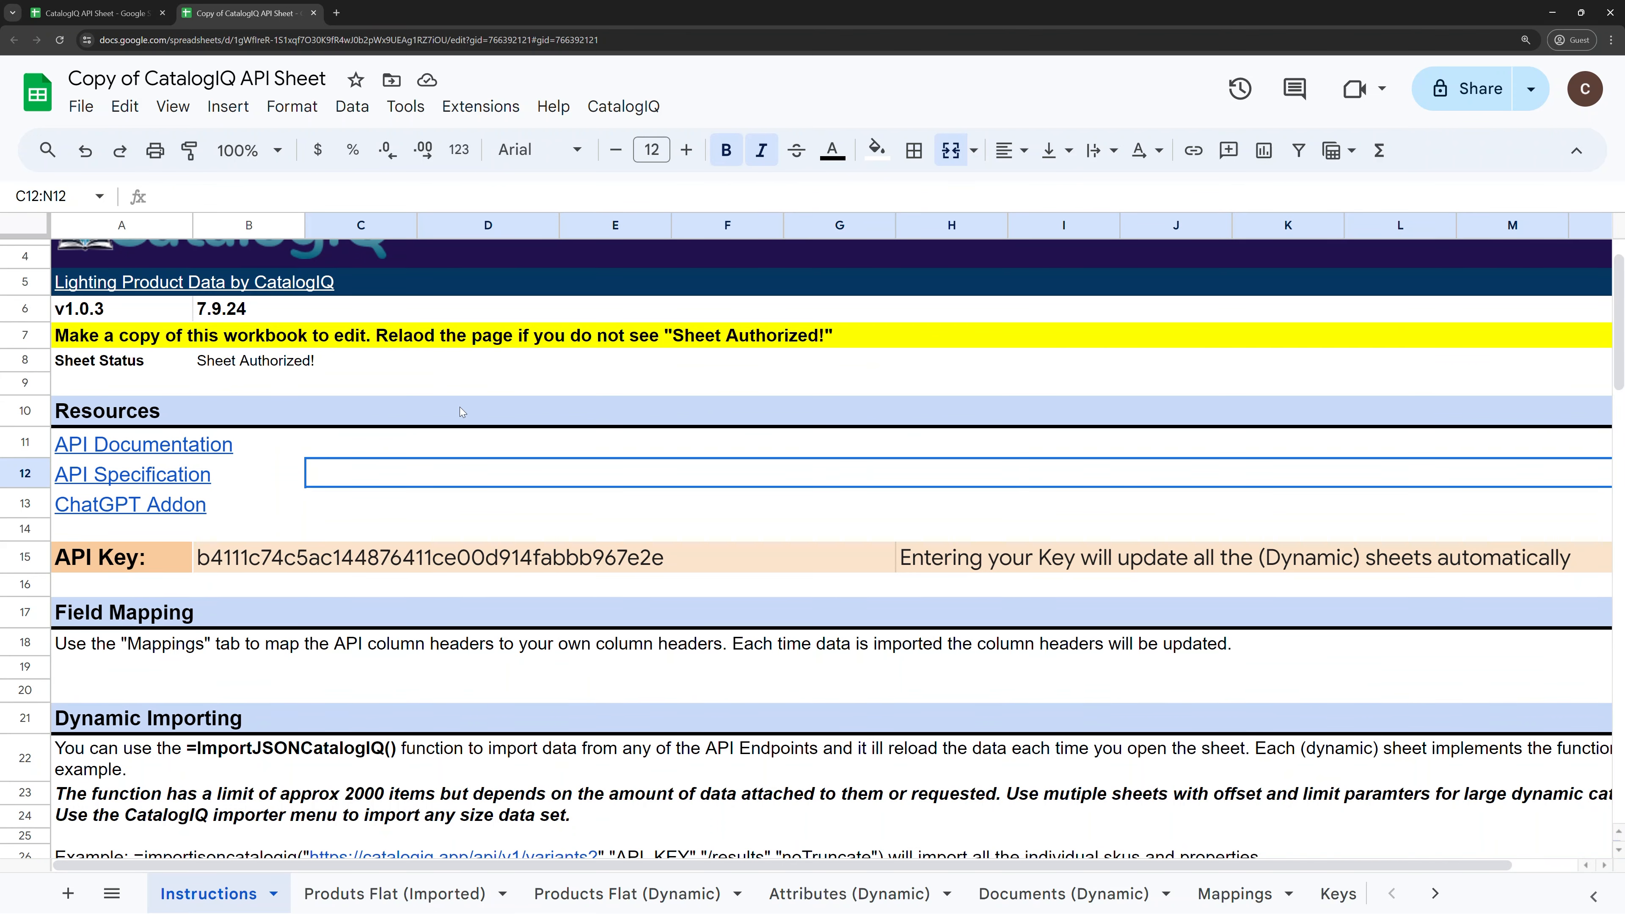
pyautogui.scroll(-1, 229, 455)
pyautogui.moveTo(228, 455)
pyautogui.scroll(-1, 423, 457)
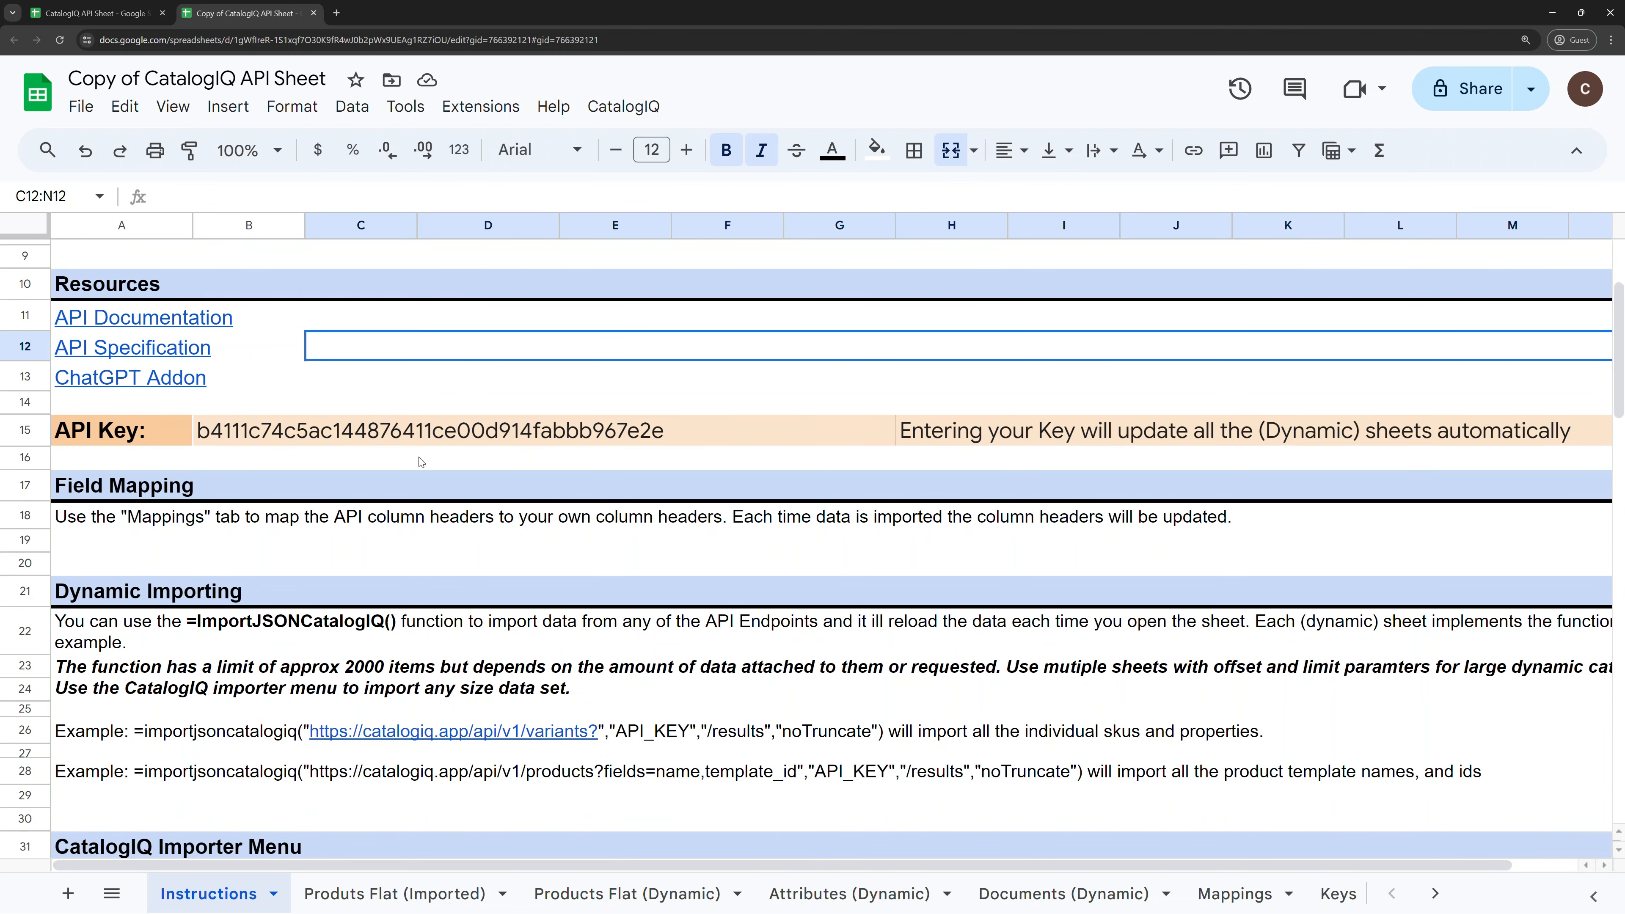
pyautogui.scroll(3, 413, 469)
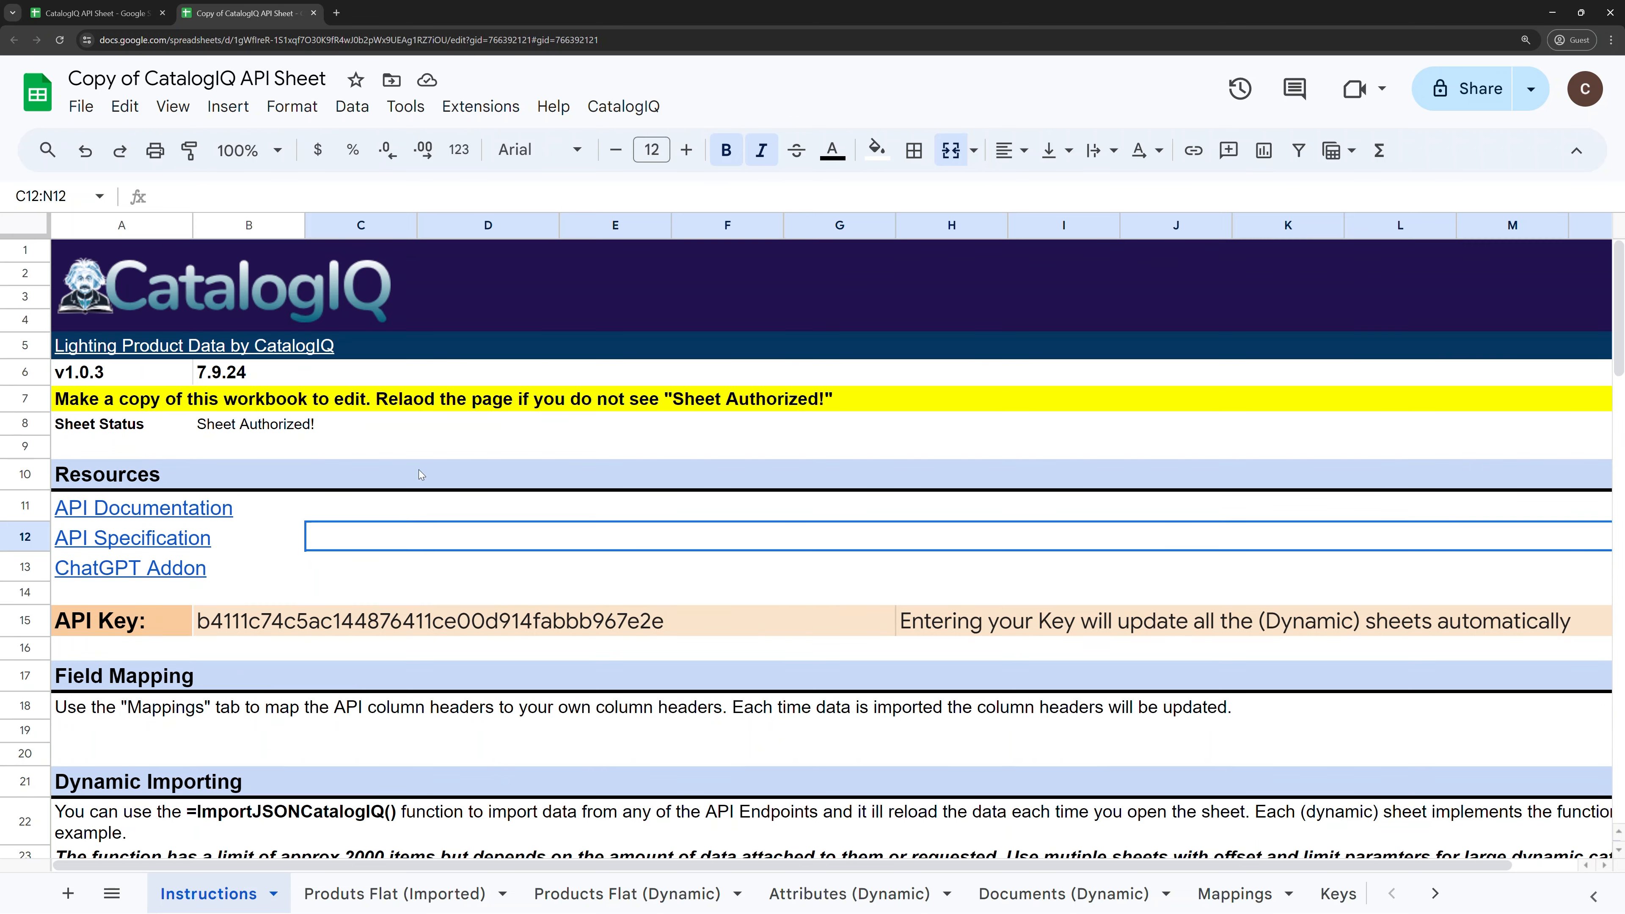
pyautogui.click(119, 513)
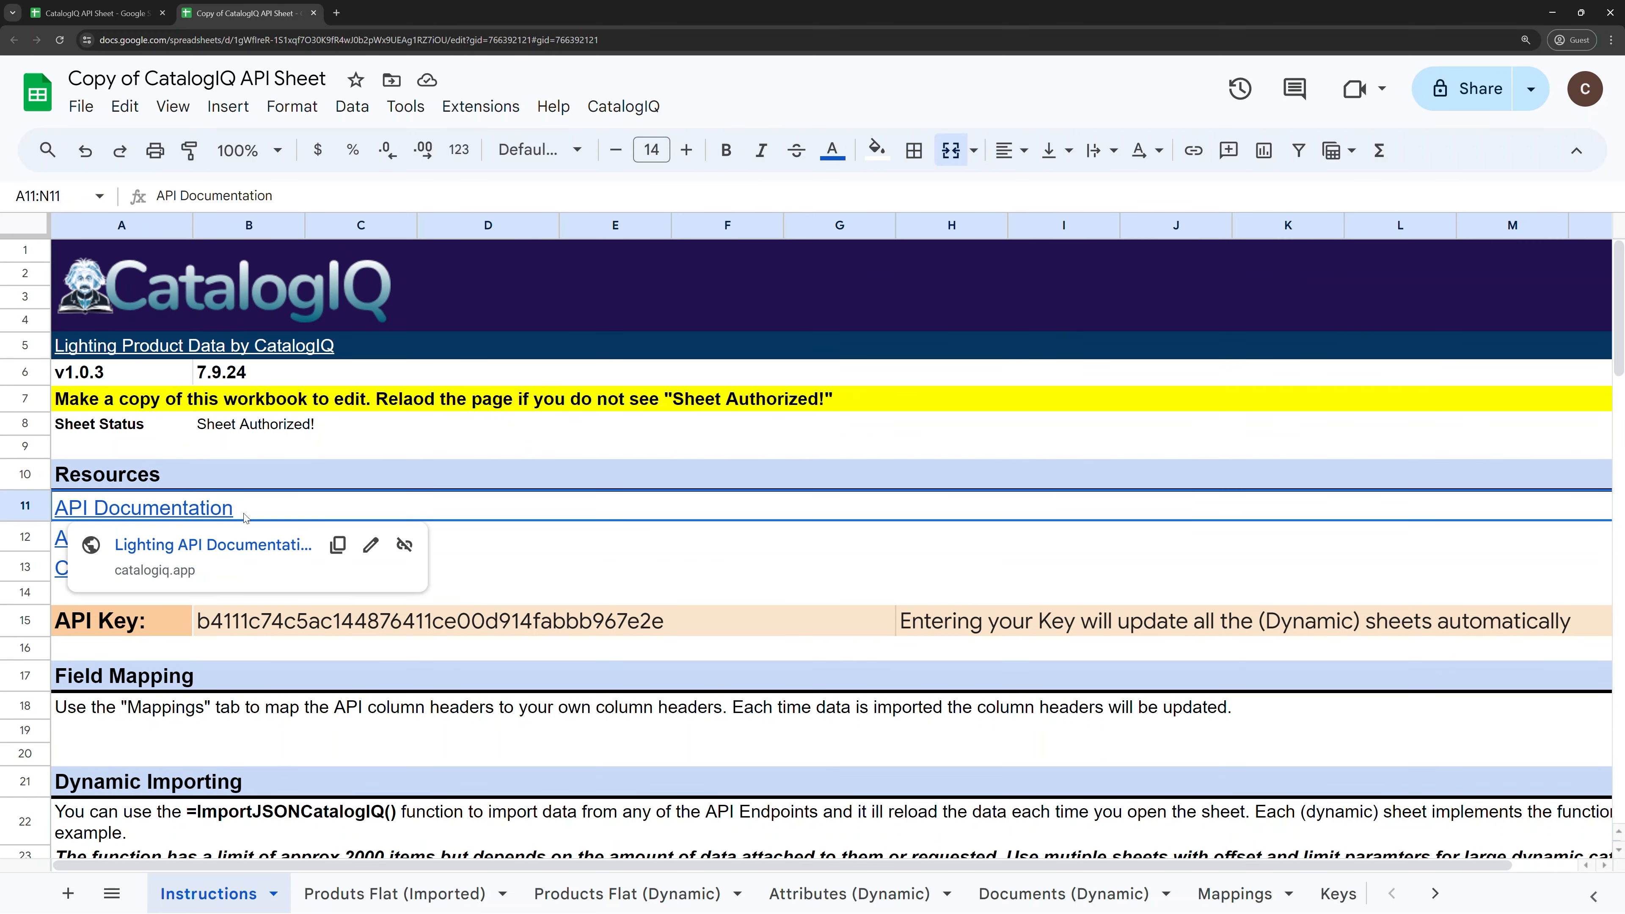
pyautogui.click(526, 537)
pyautogui.click(157, 540)
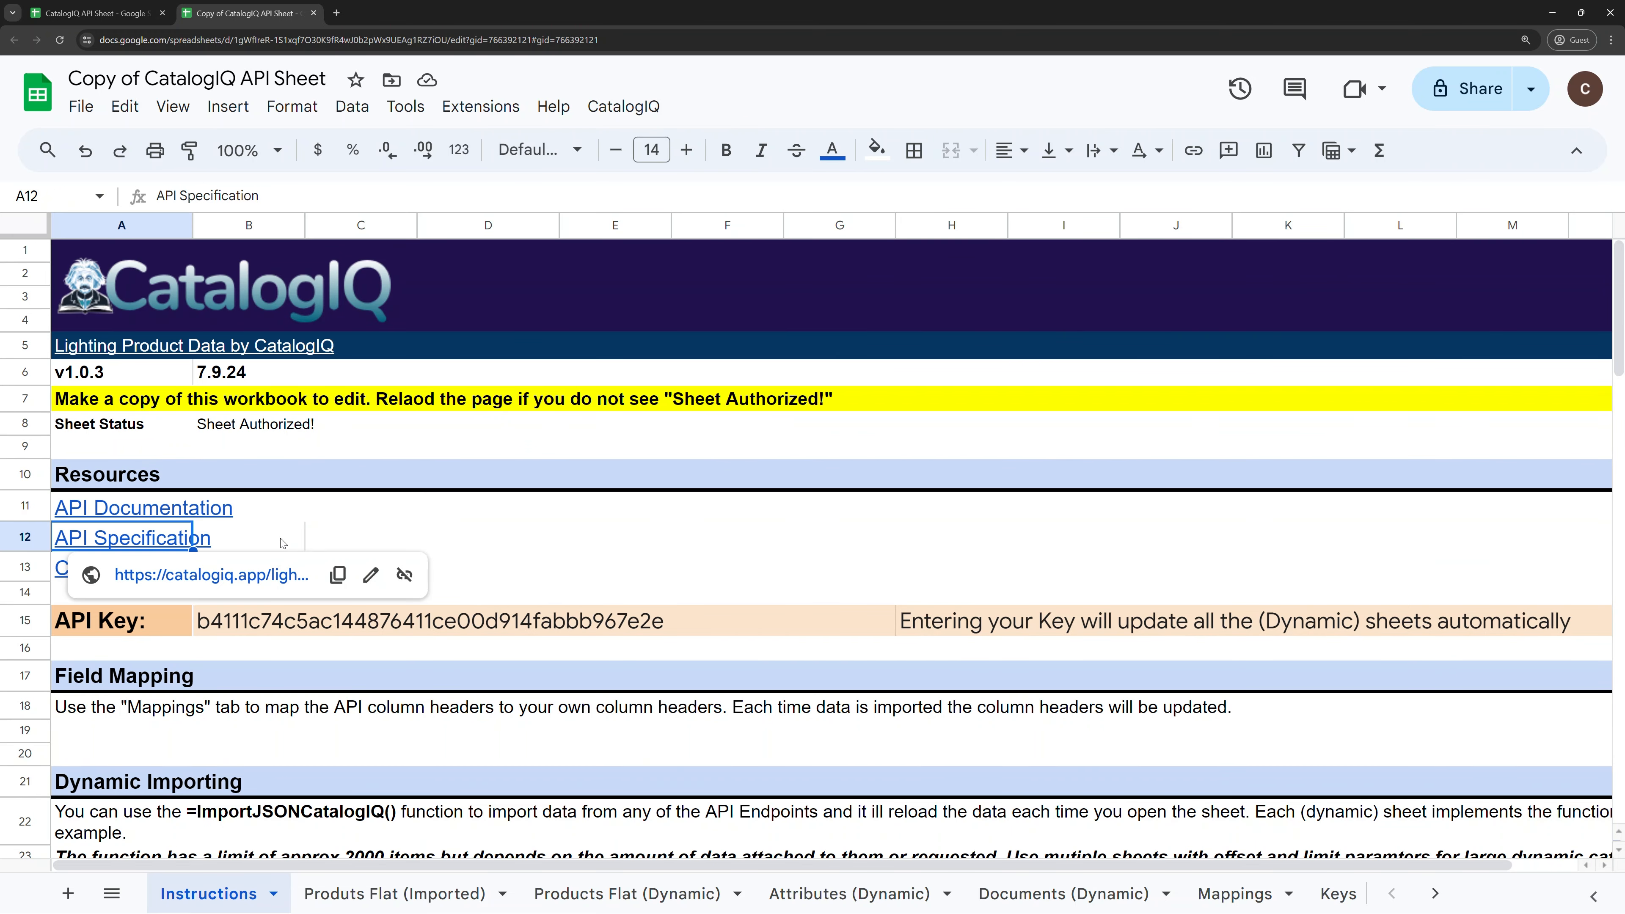
pyautogui.click(303, 542)
pyautogui.click(304, 560)
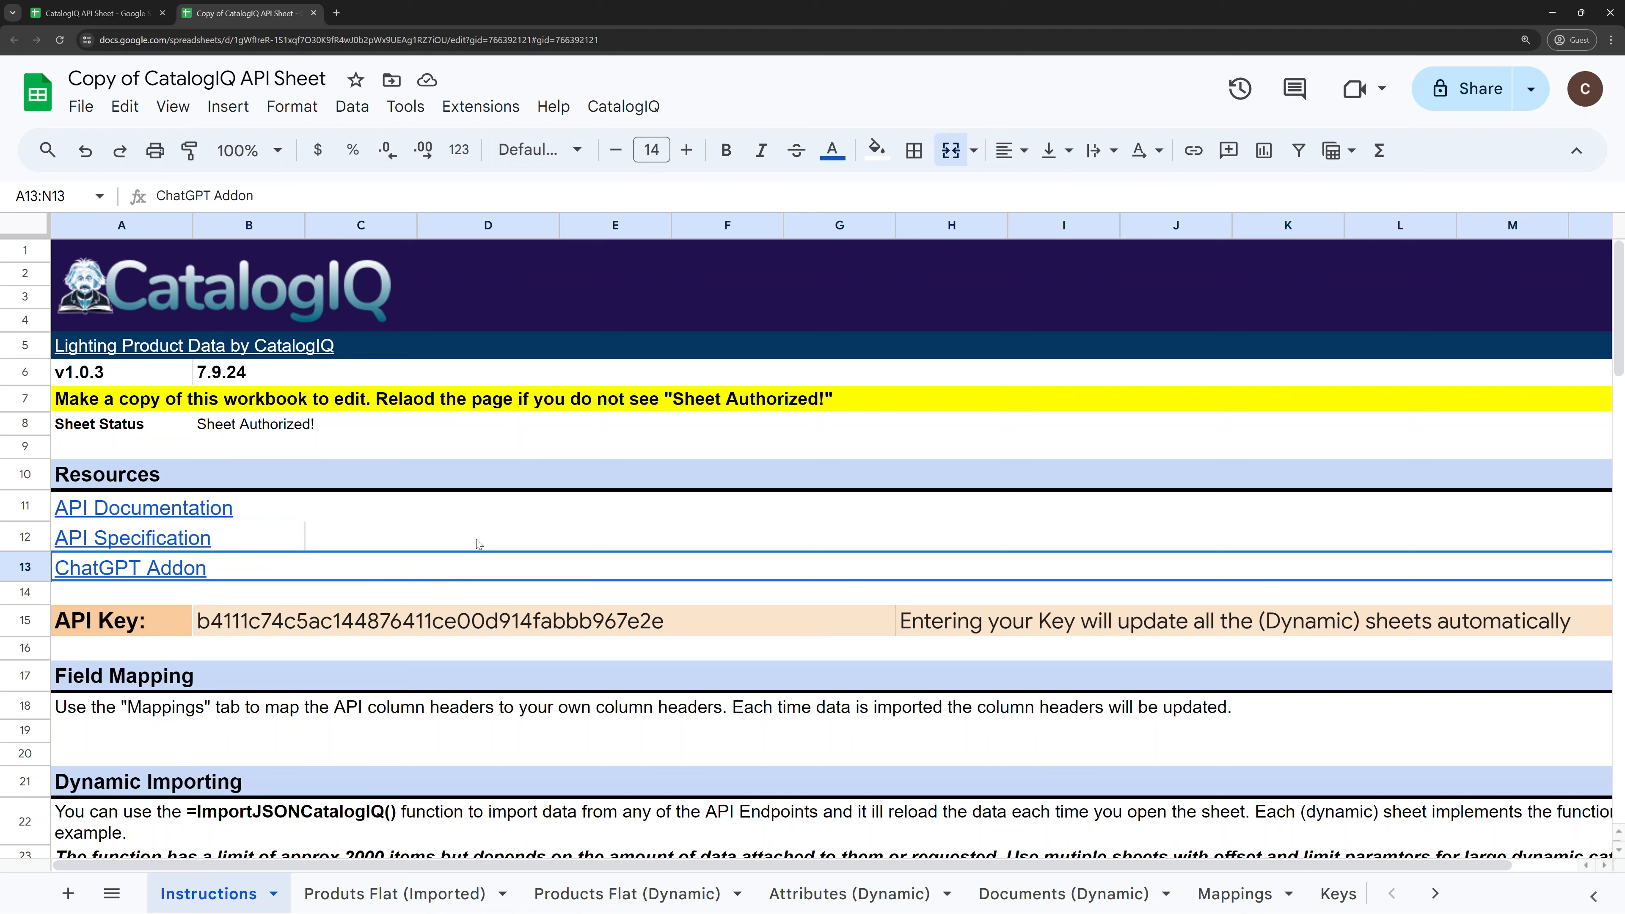
pyautogui.click(464, 537)
pyautogui.scroll(-2, 462, 535)
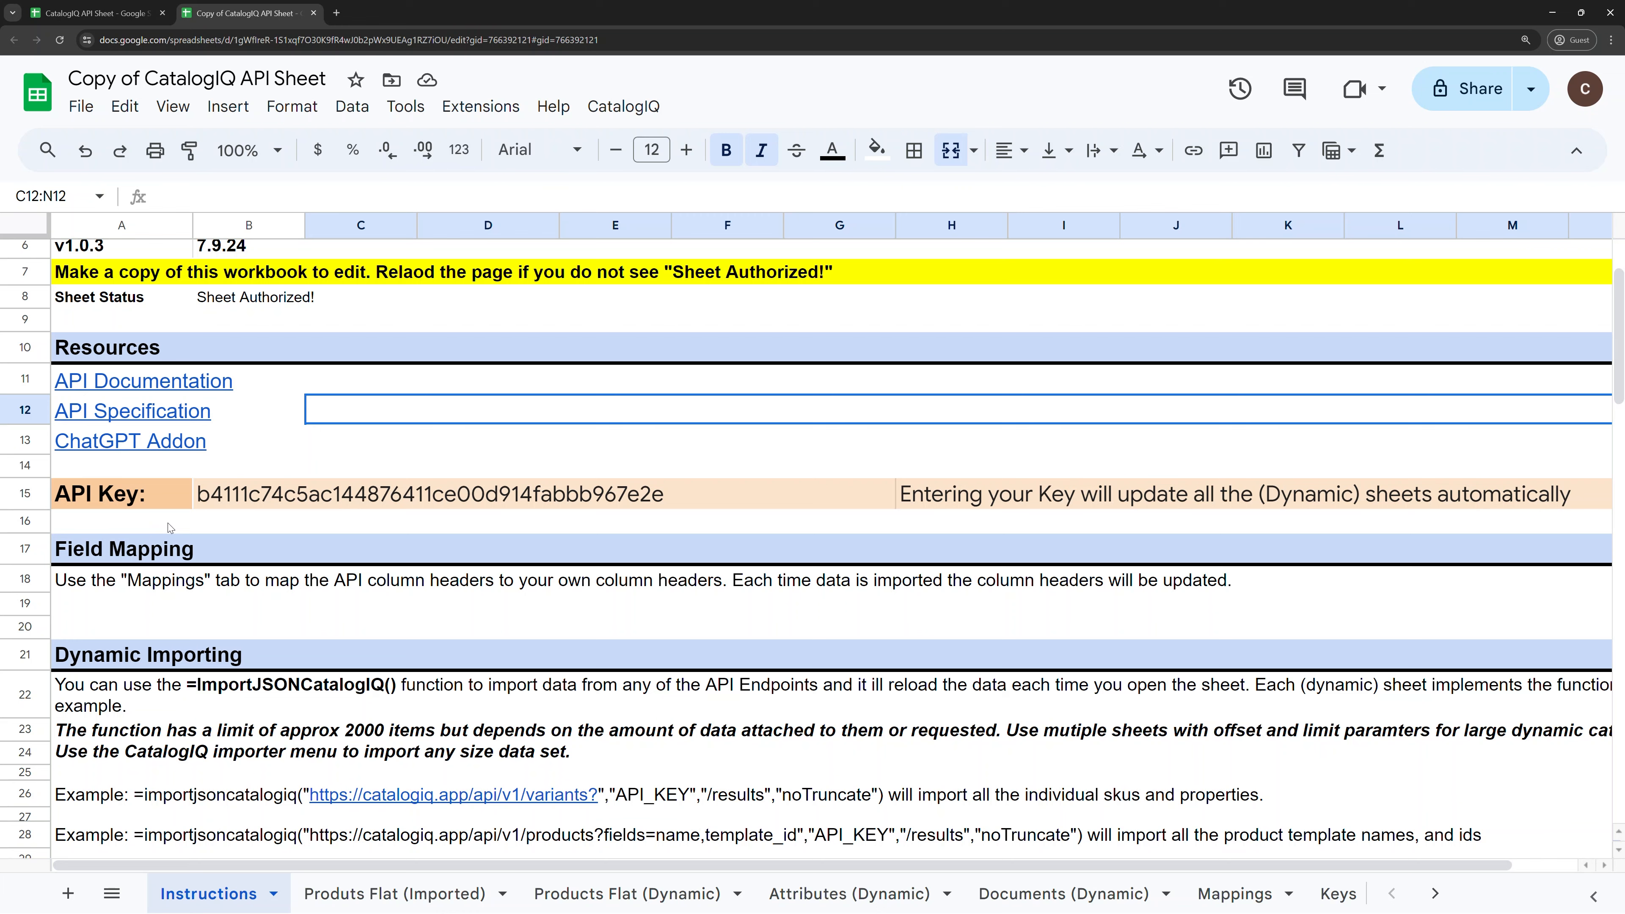
pyautogui.click(158, 498)
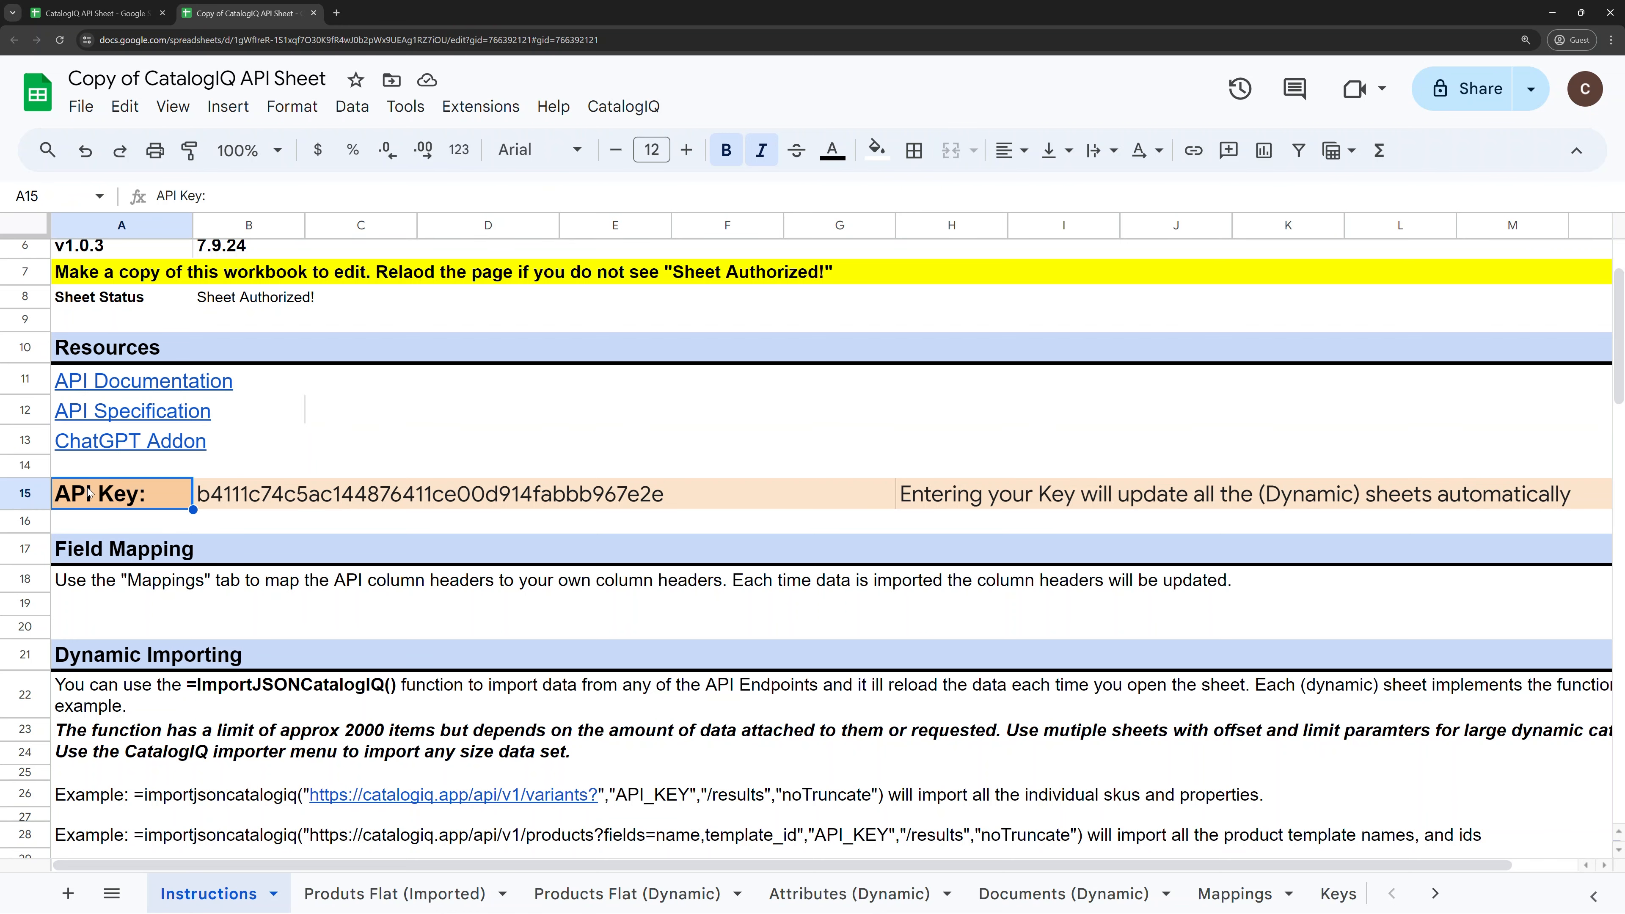
pyautogui.click(243, 498)
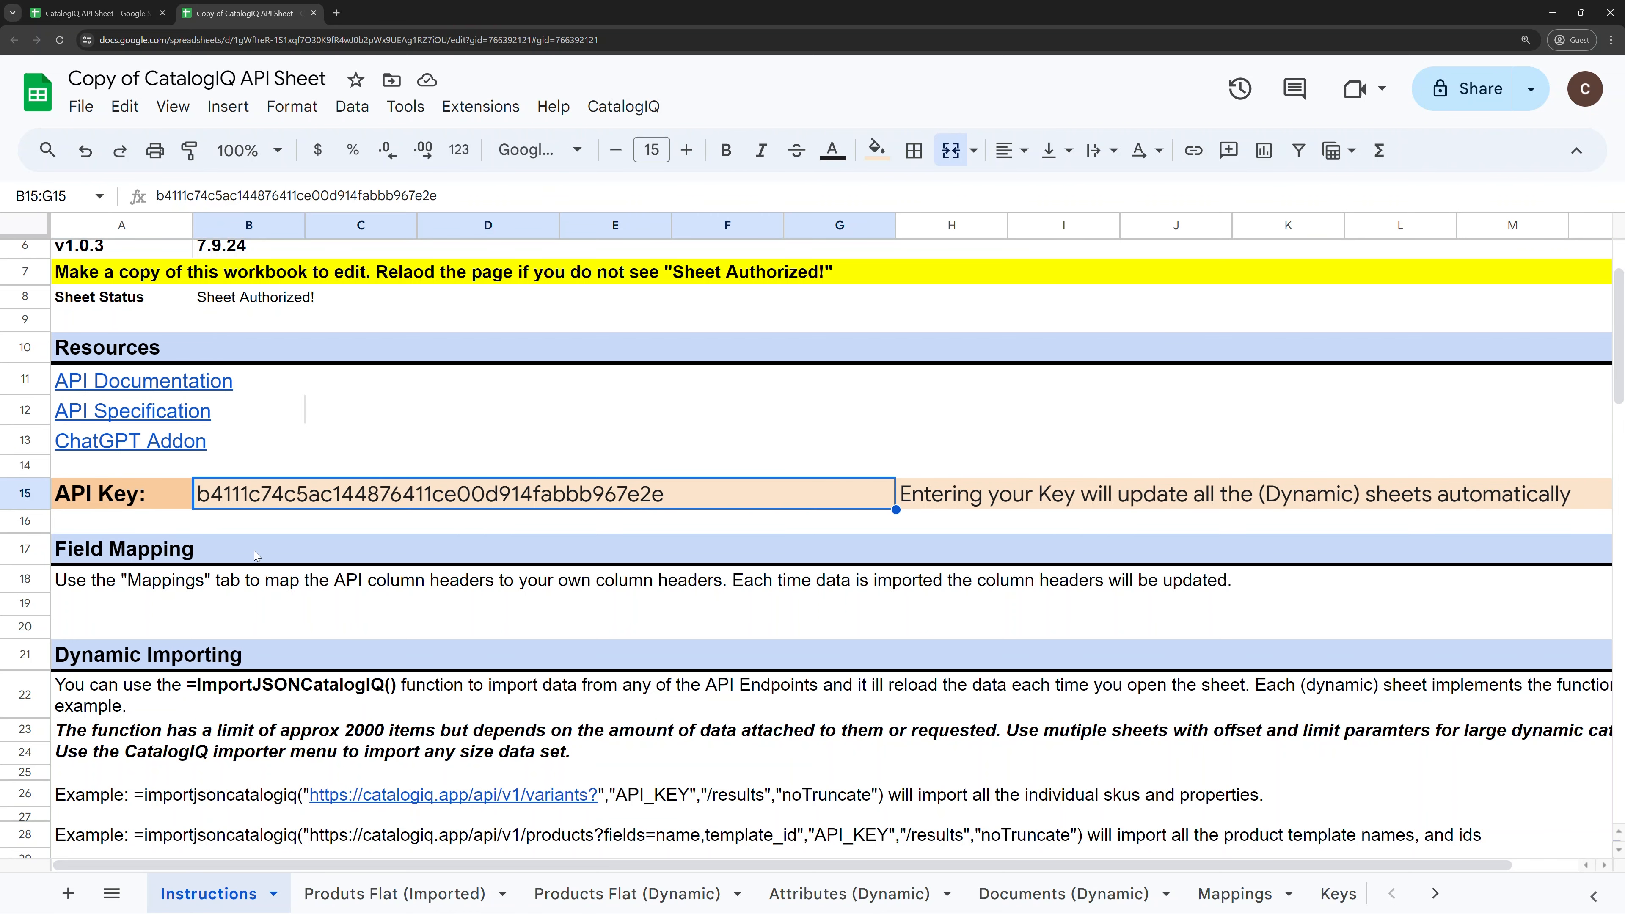
pyautogui.scroll(-2, 238, 548)
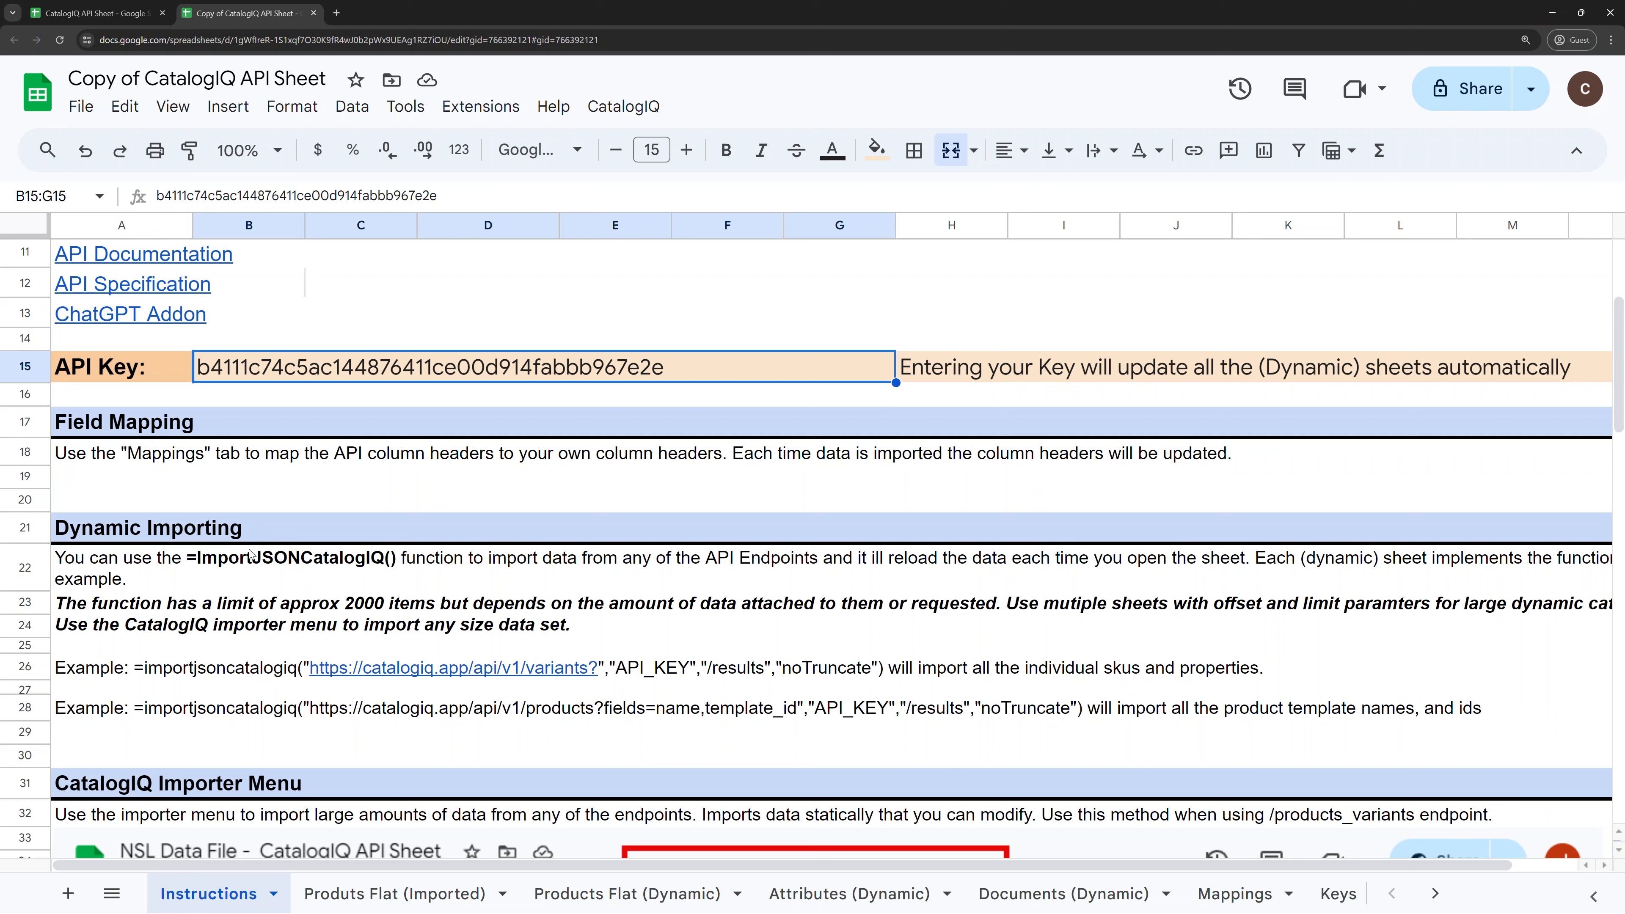
pyautogui.click(136, 430)
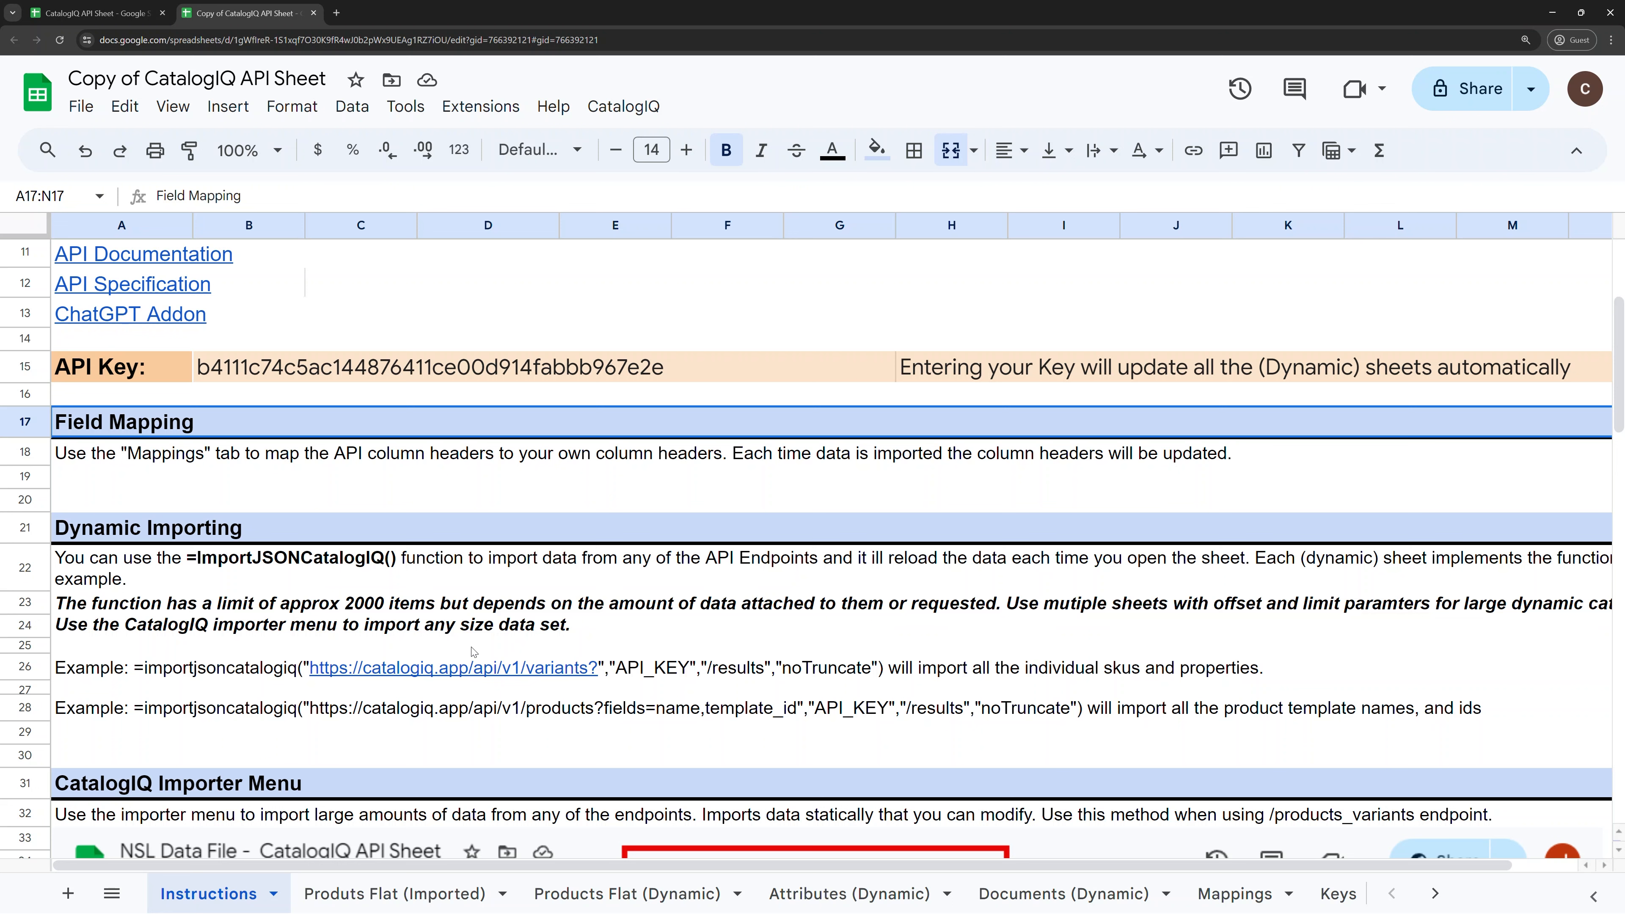
pyautogui.scroll(-2, 250, 561)
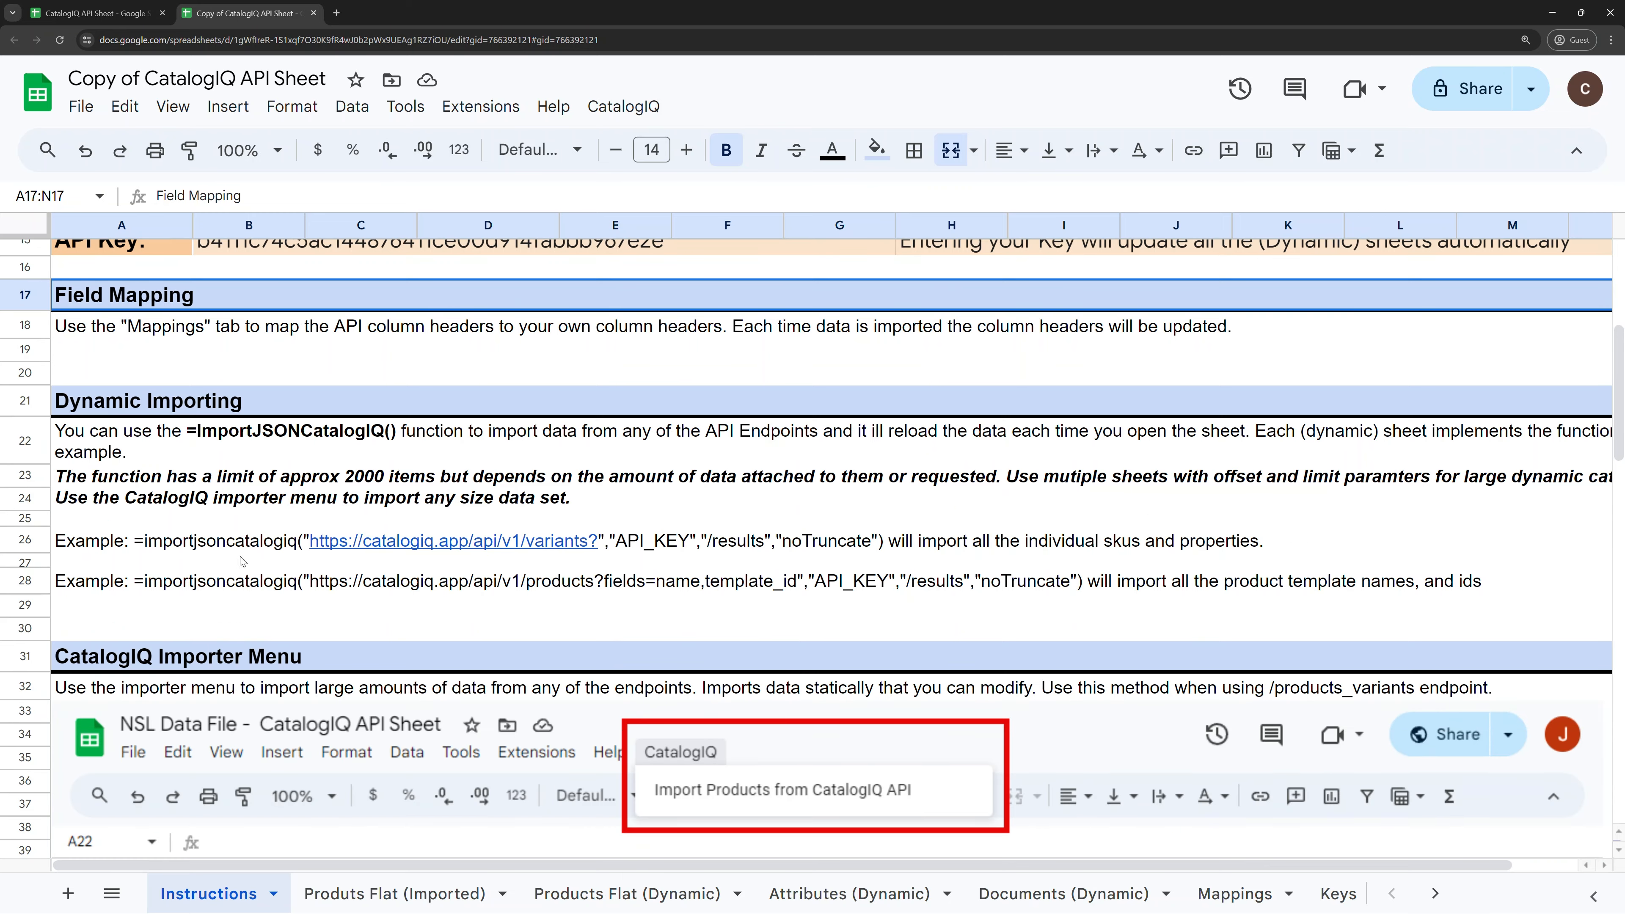
pyautogui.click(151, 413)
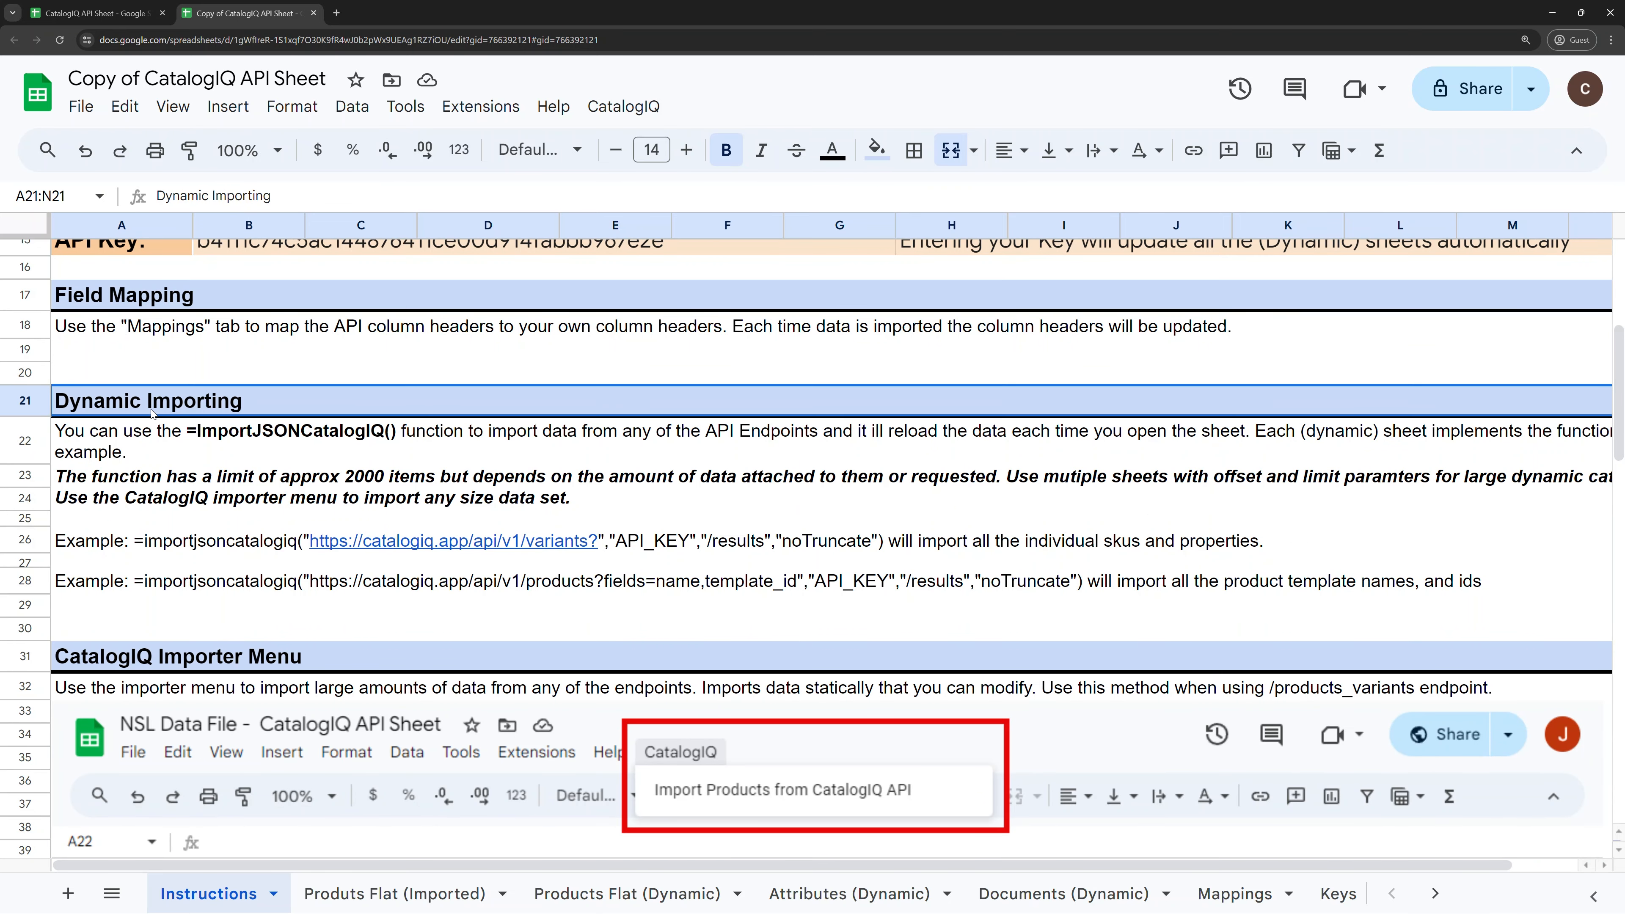
pyautogui.scroll(-1, 234, 544)
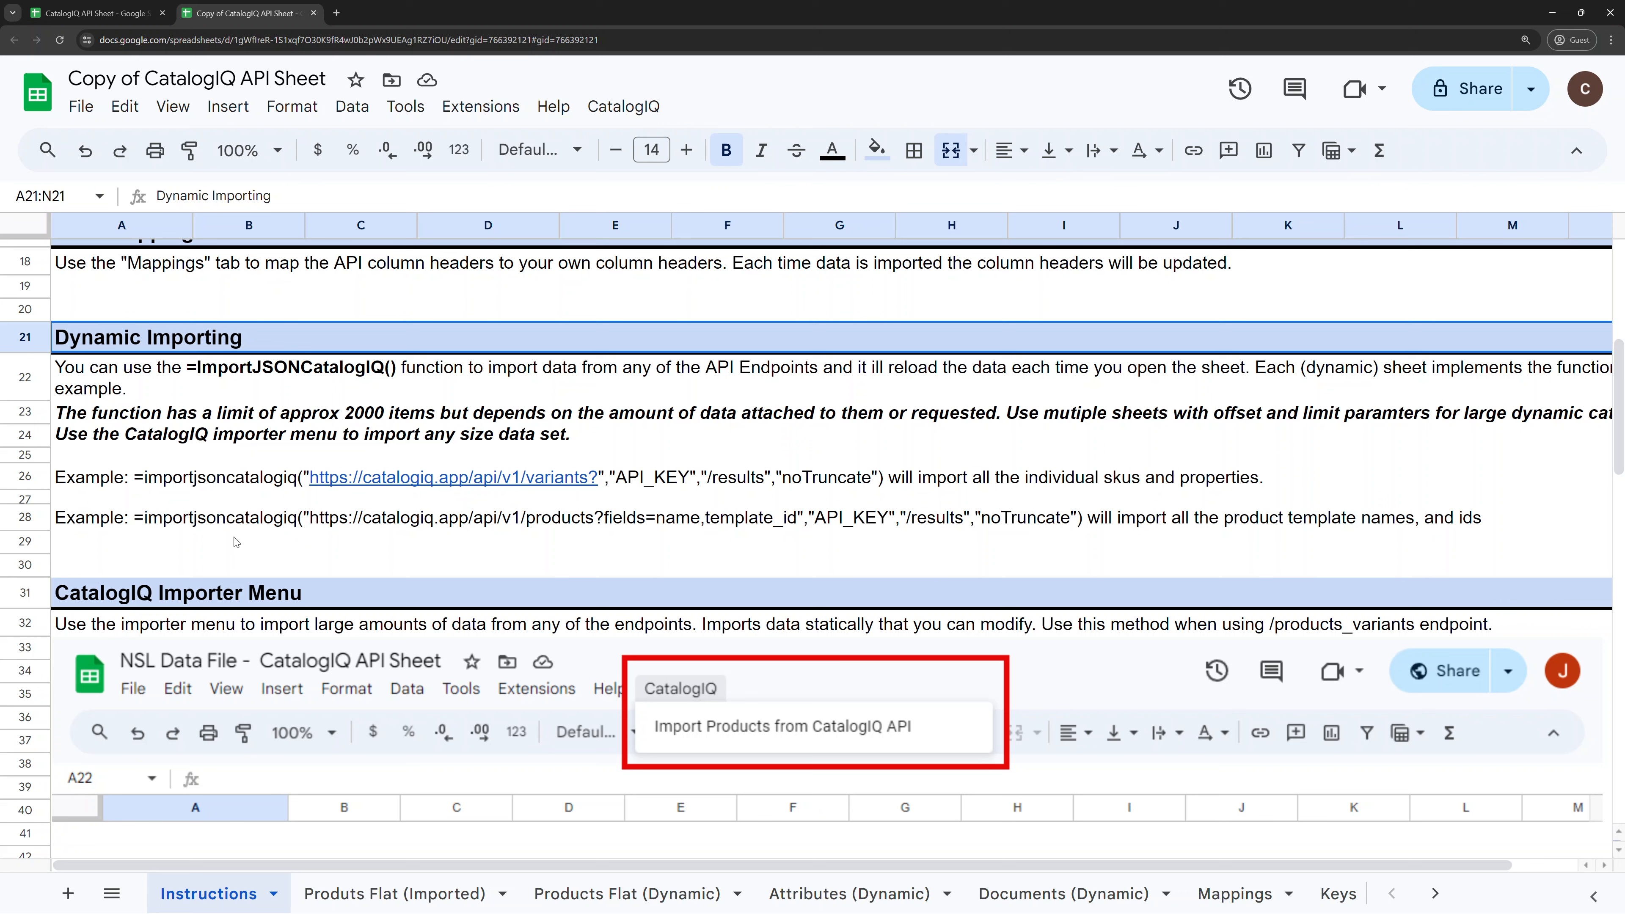
pyautogui.click(181, 480)
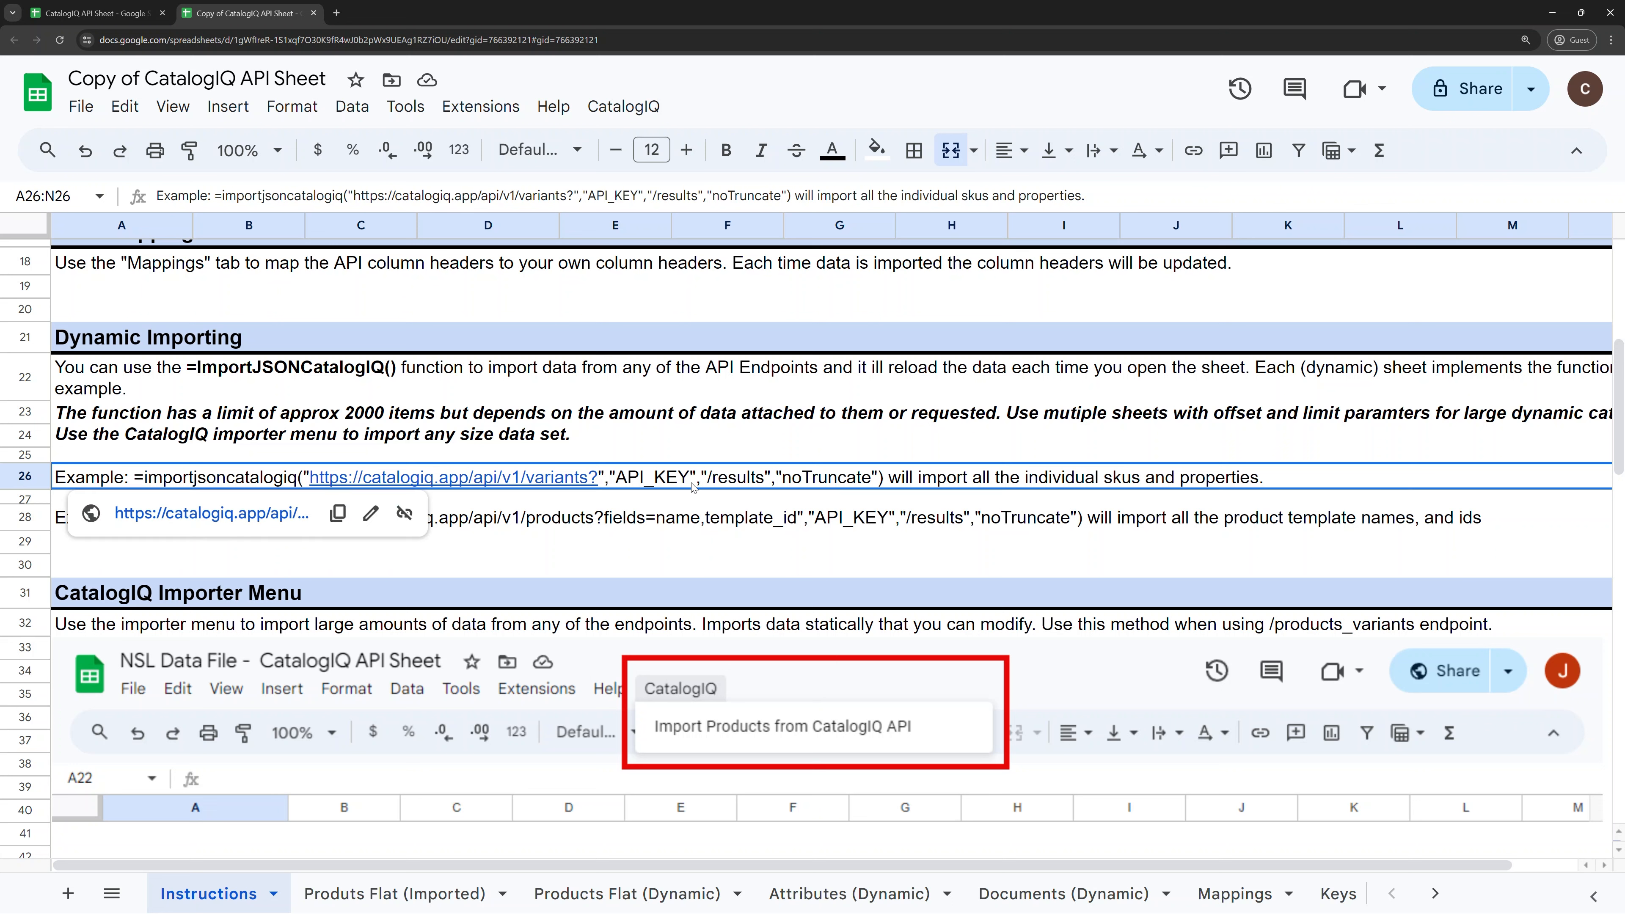
pyautogui.moveTo(490, 476)
pyautogui.click(515, 517)
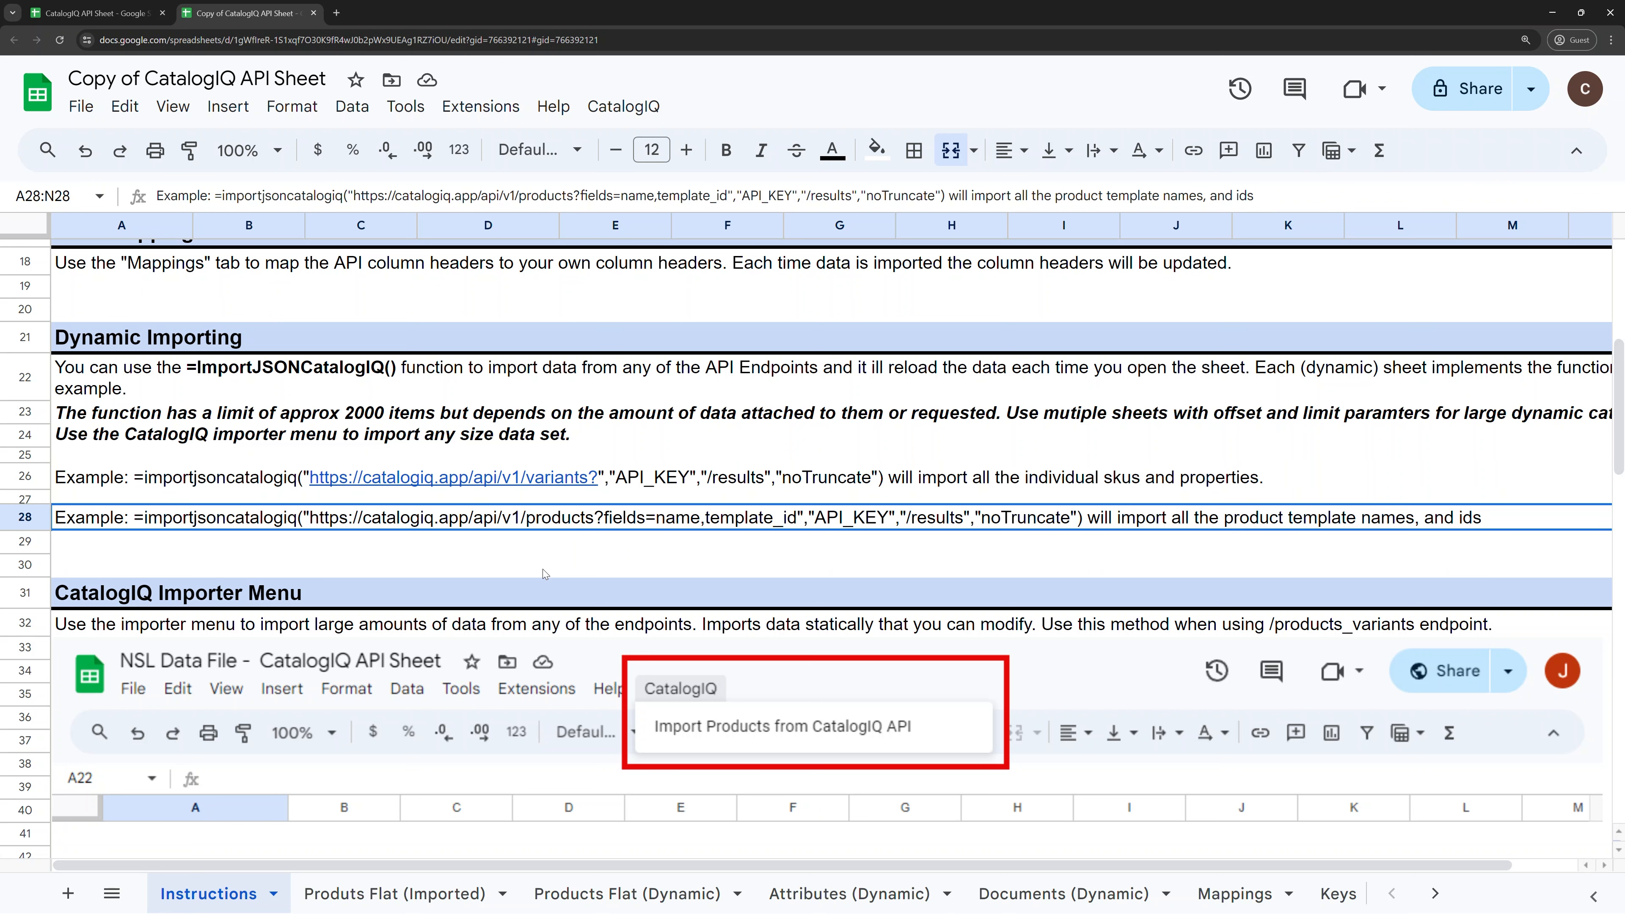
pyautogui.scroll(-4, 285, 532)
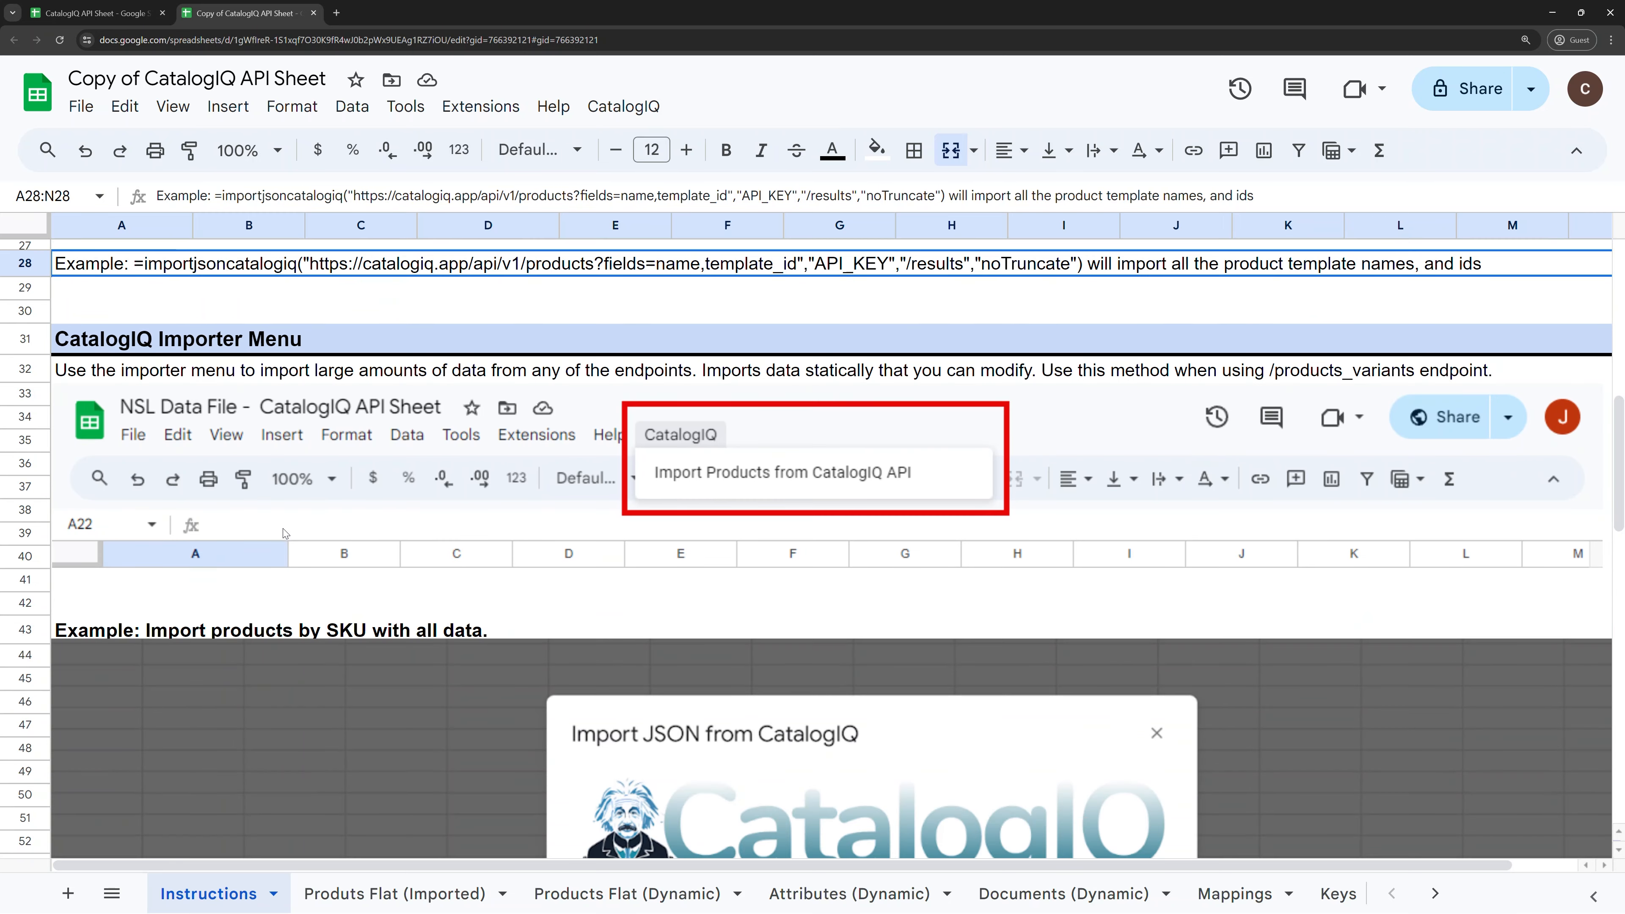
pyautogui.click(177, 349)
pyautogui.click(621, 106)
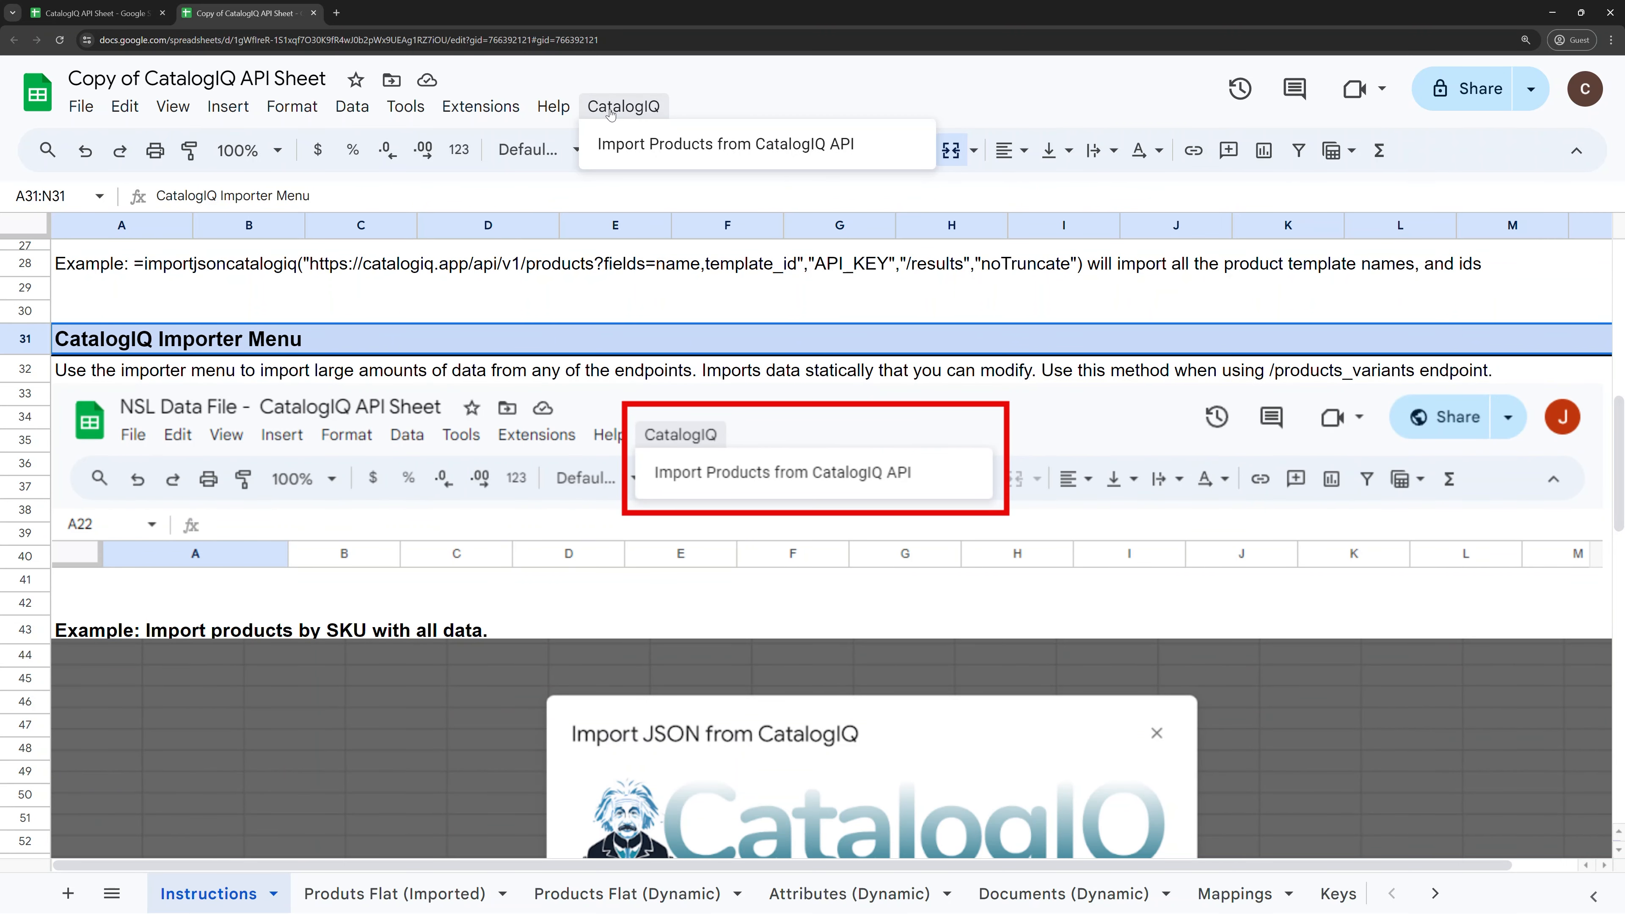
pyautogui.click(289, 605)
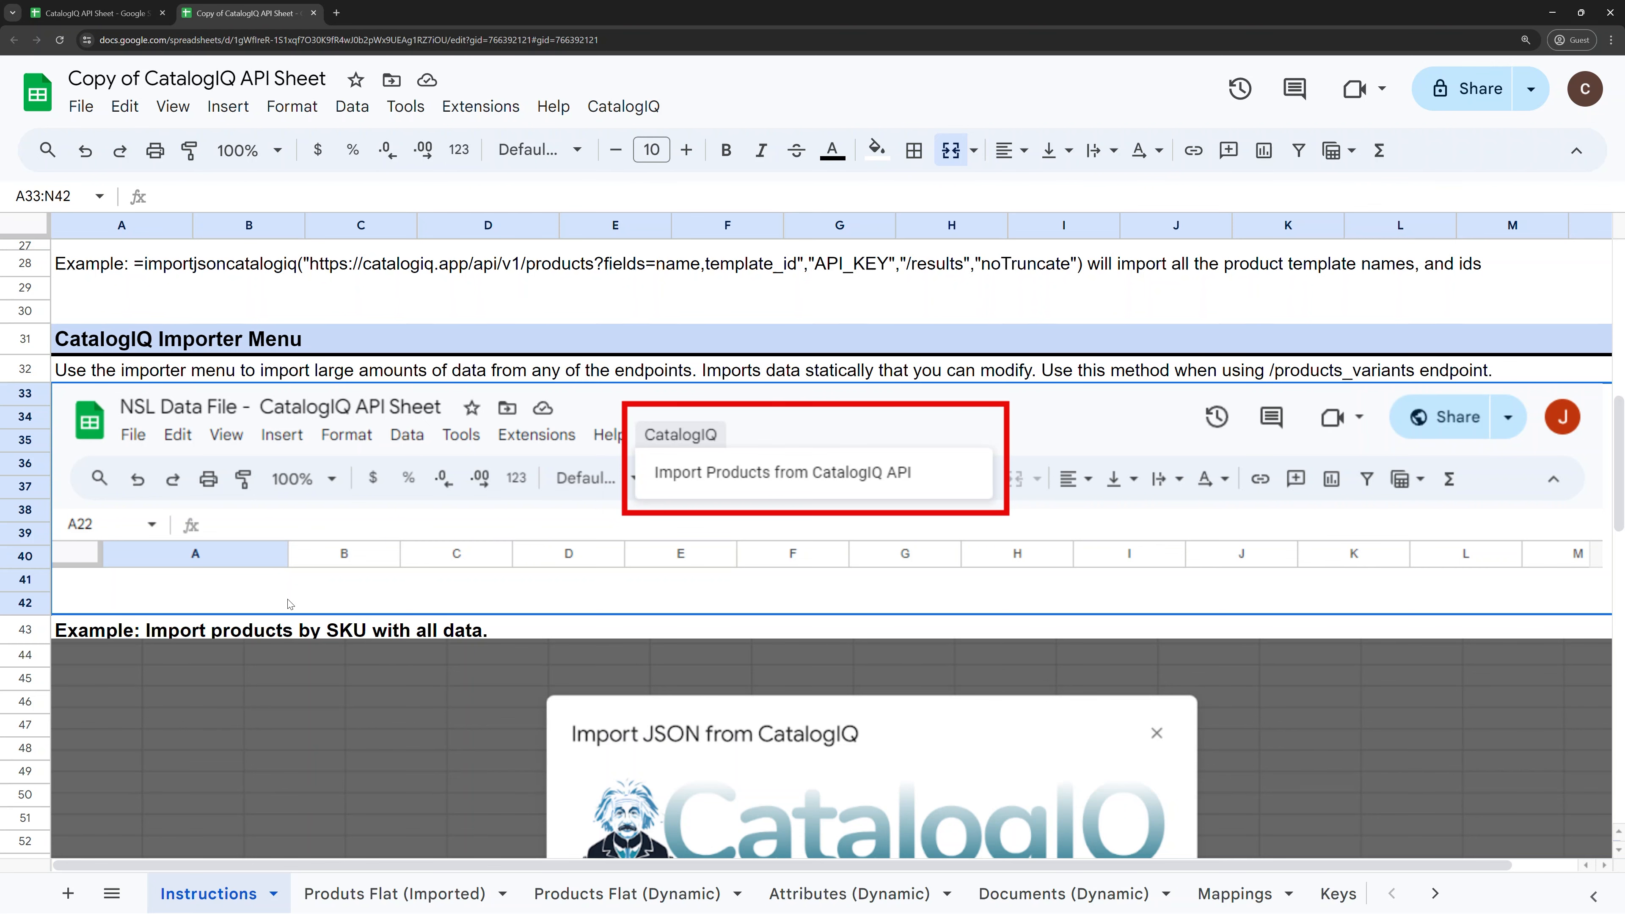
pyautogui.scroll(-5, 384, 481)
pyautogui.scroll(-2, 347, 474)
pyautogui.scroll(8, 342, 470)
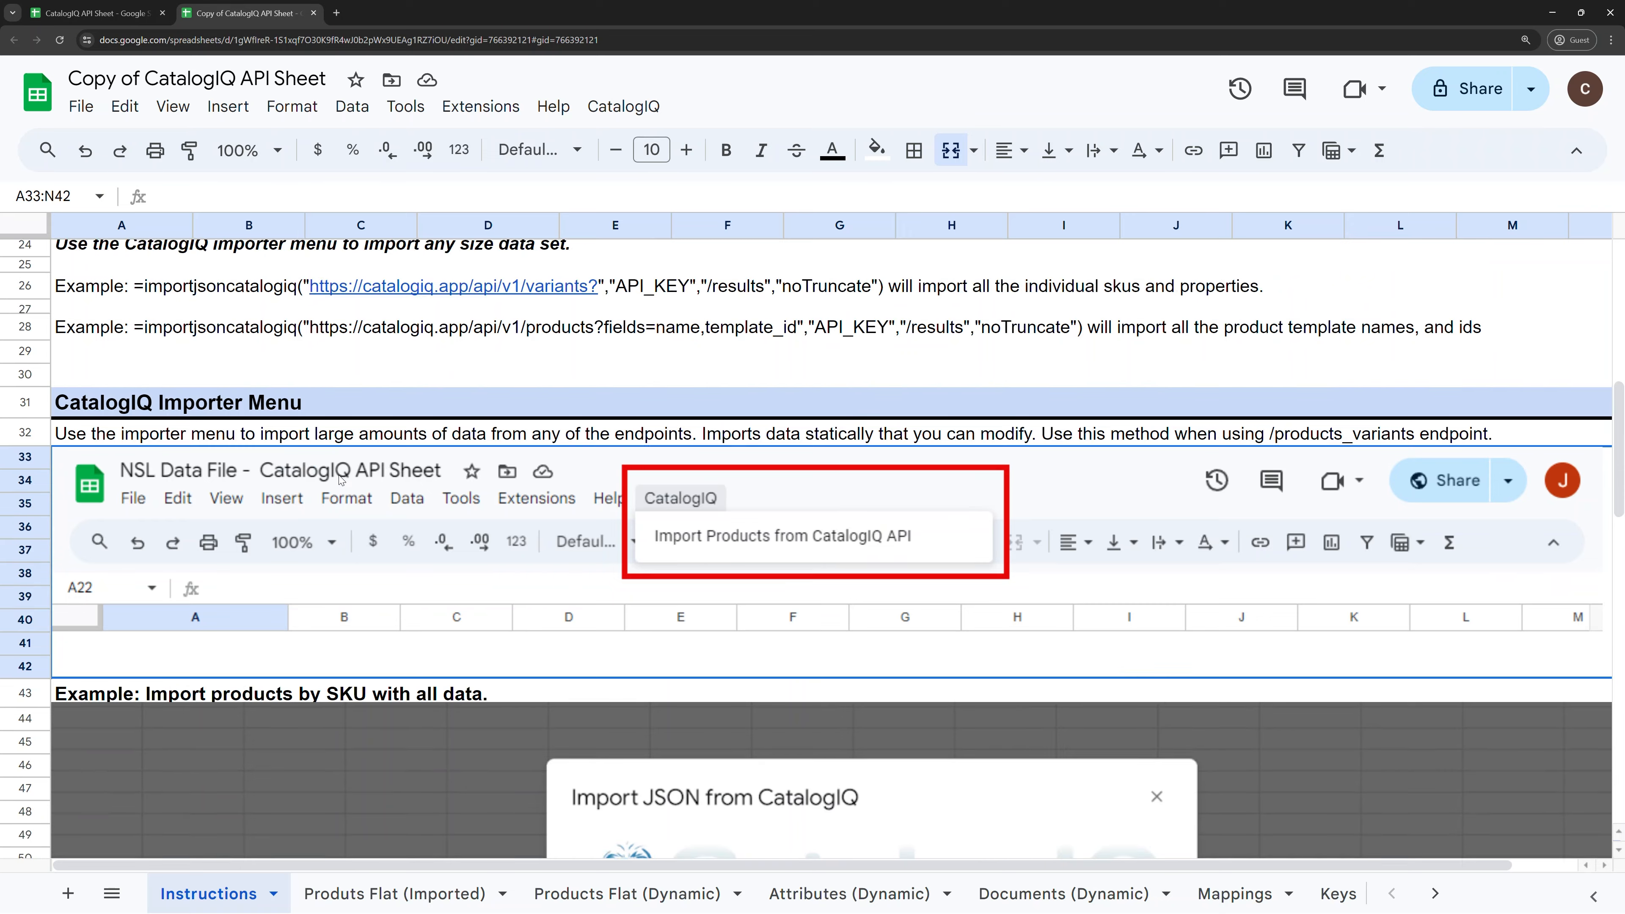
pyautogui.scroll(10, 341, 479)
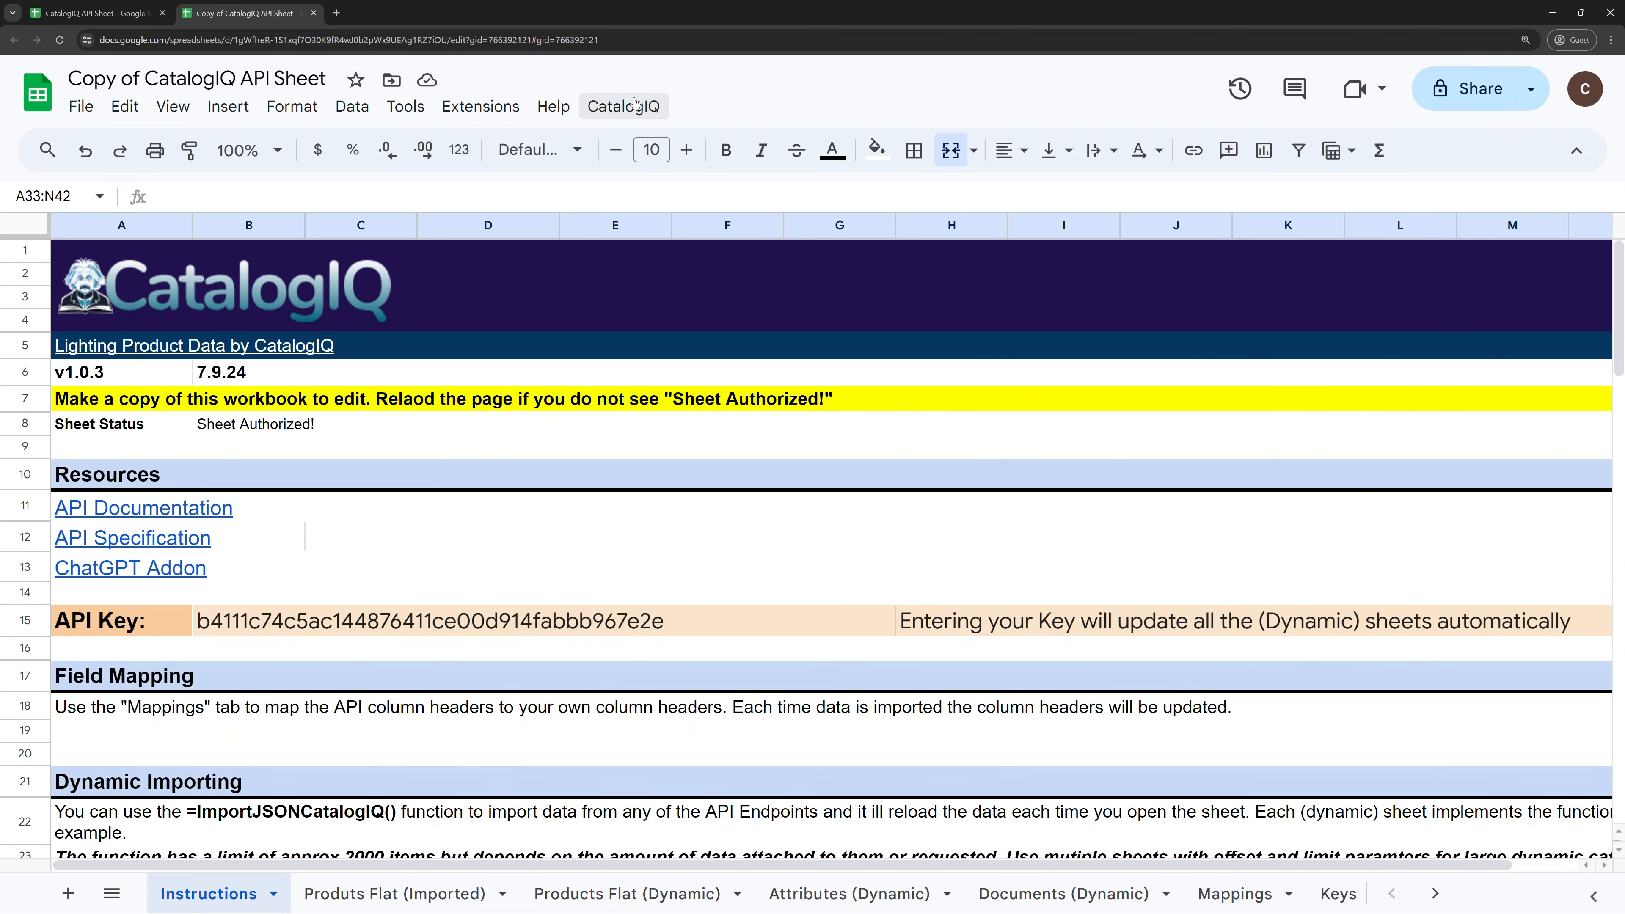
# Step: Run CatalogIQ > Import Products and agree to authorize the script
pyautogui.click(621, 110)
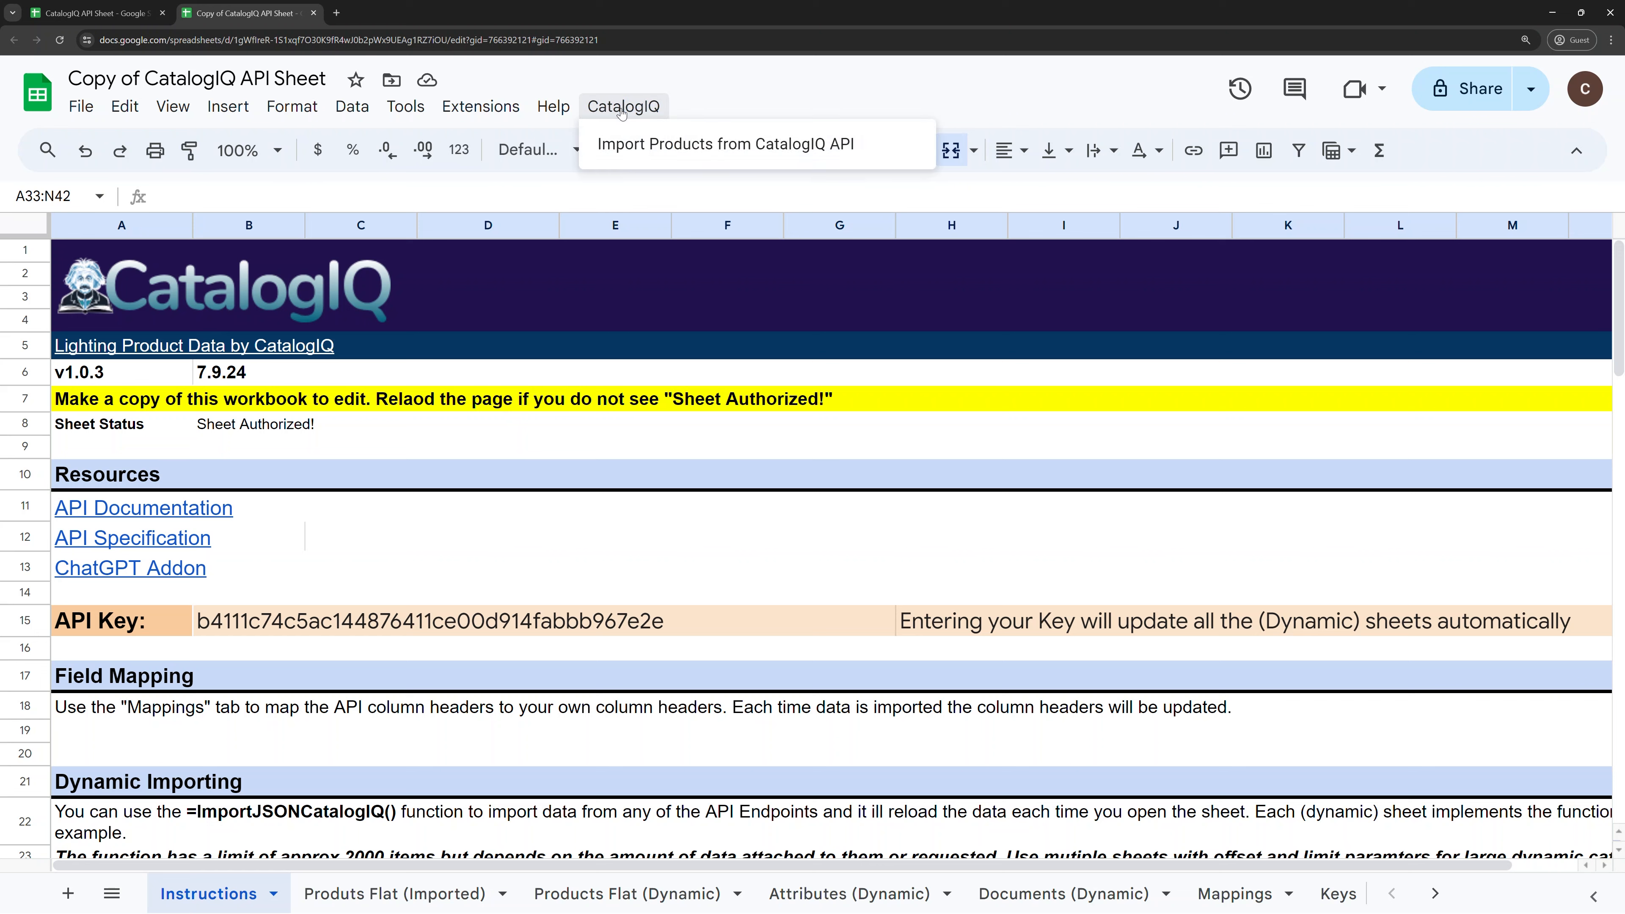
pyautogui.click(636, 146)
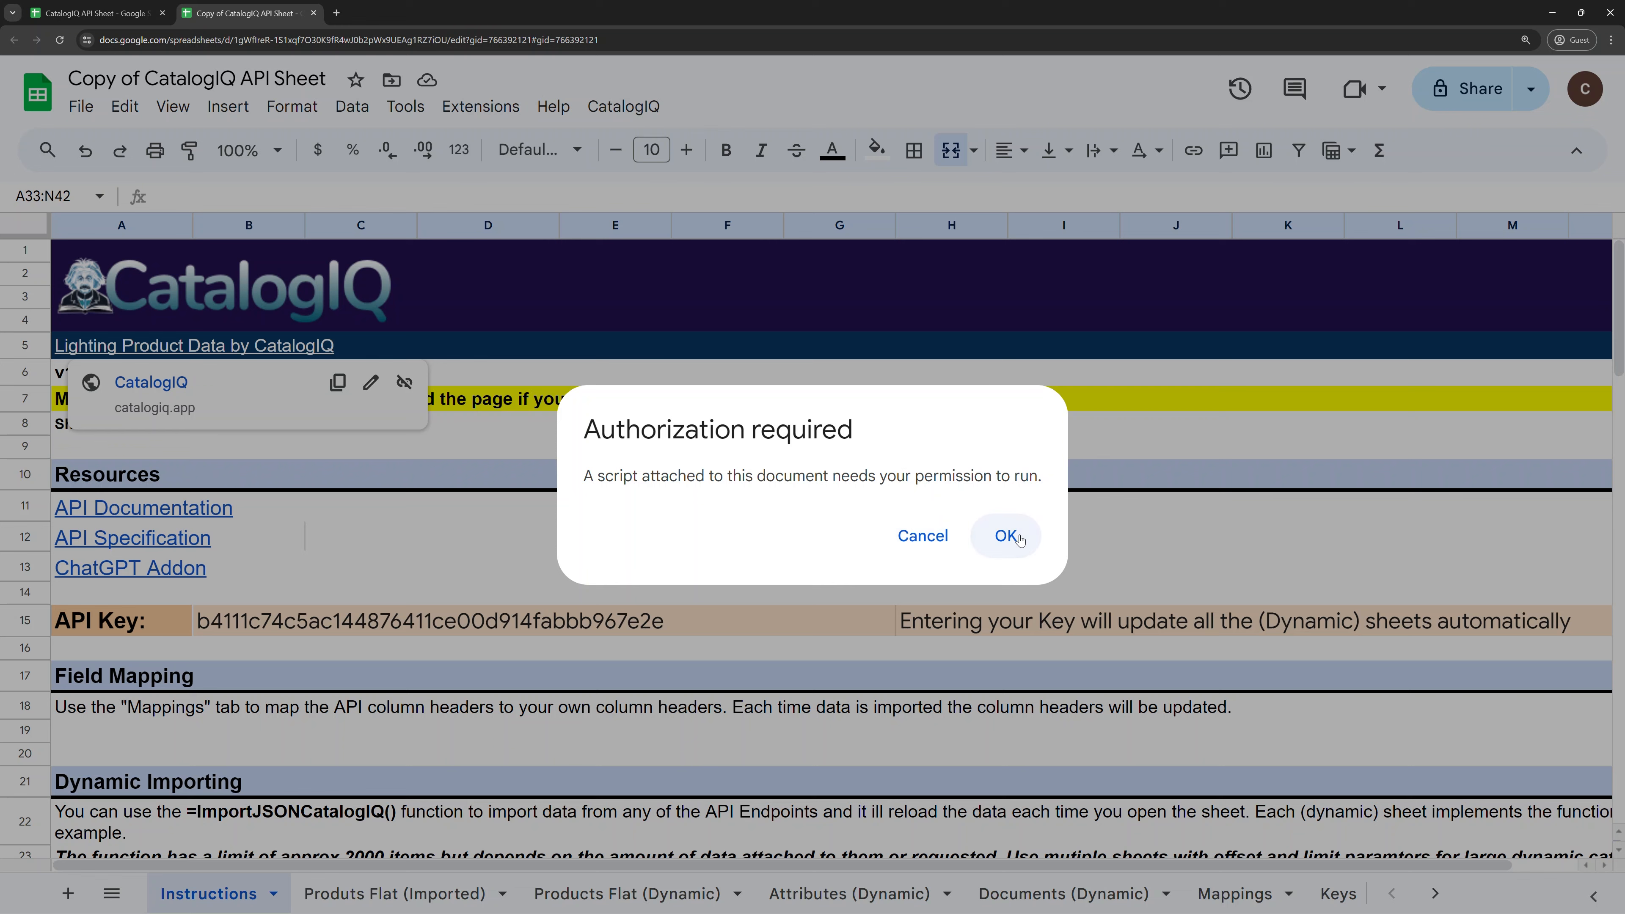
pyautogui.click(1010, 540)
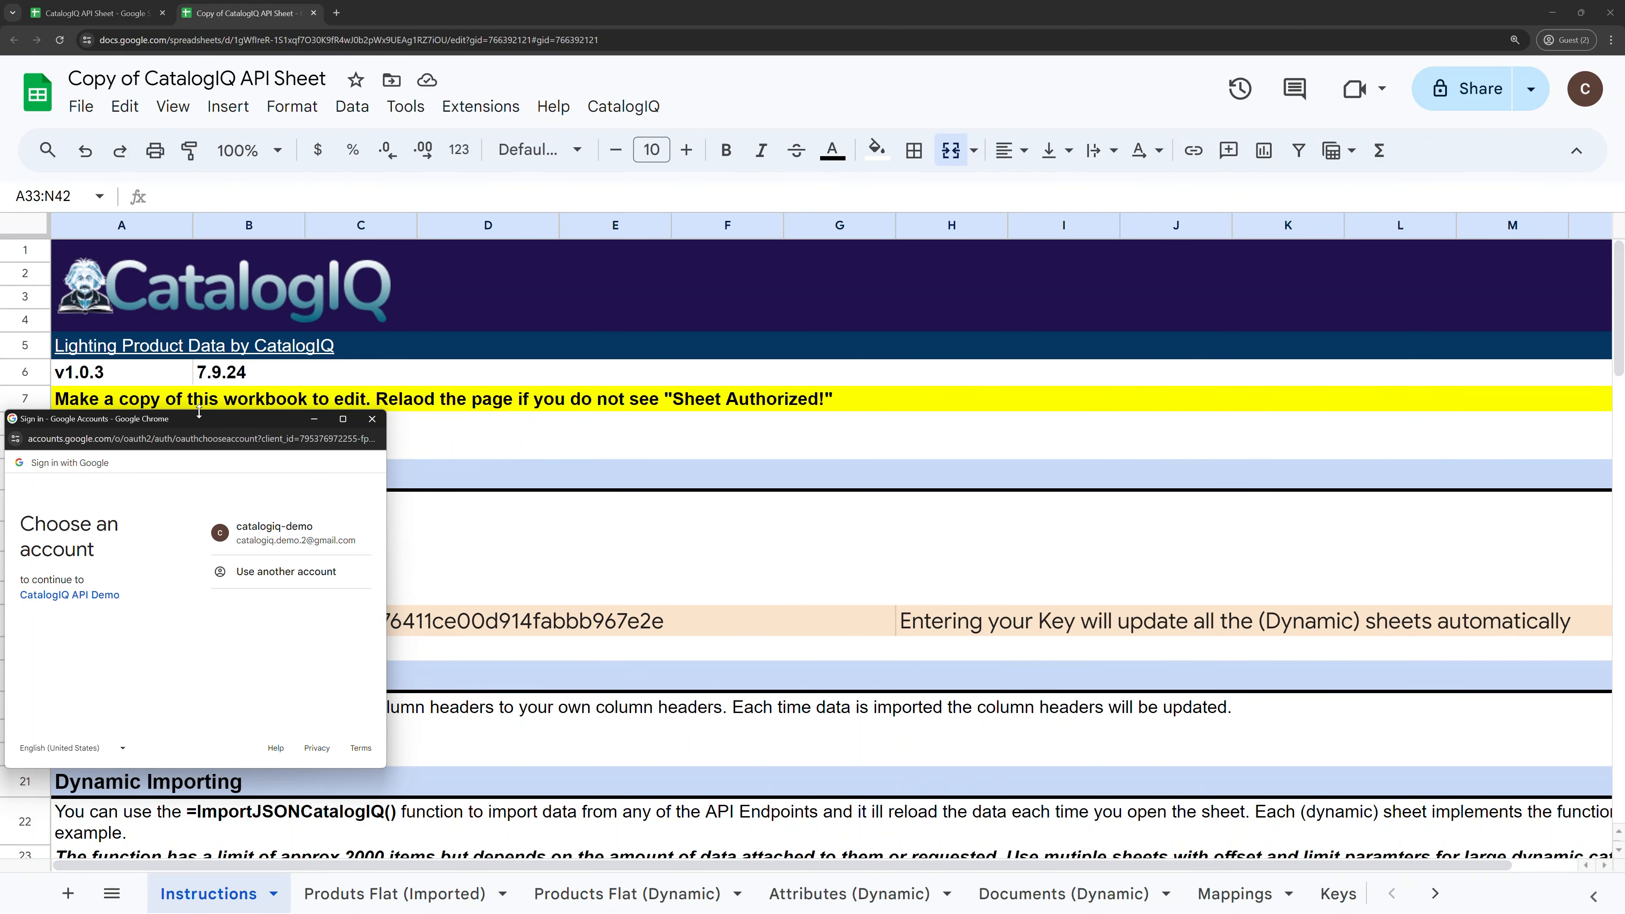
# Step: Sign in with the demo account, proceed to CatalogIQ API Demo (unsafe), and allow access
pyautogui.moveTo(198, 413); pyautogui.dragTo(199, 322)
pyautogui.click(146, 554)
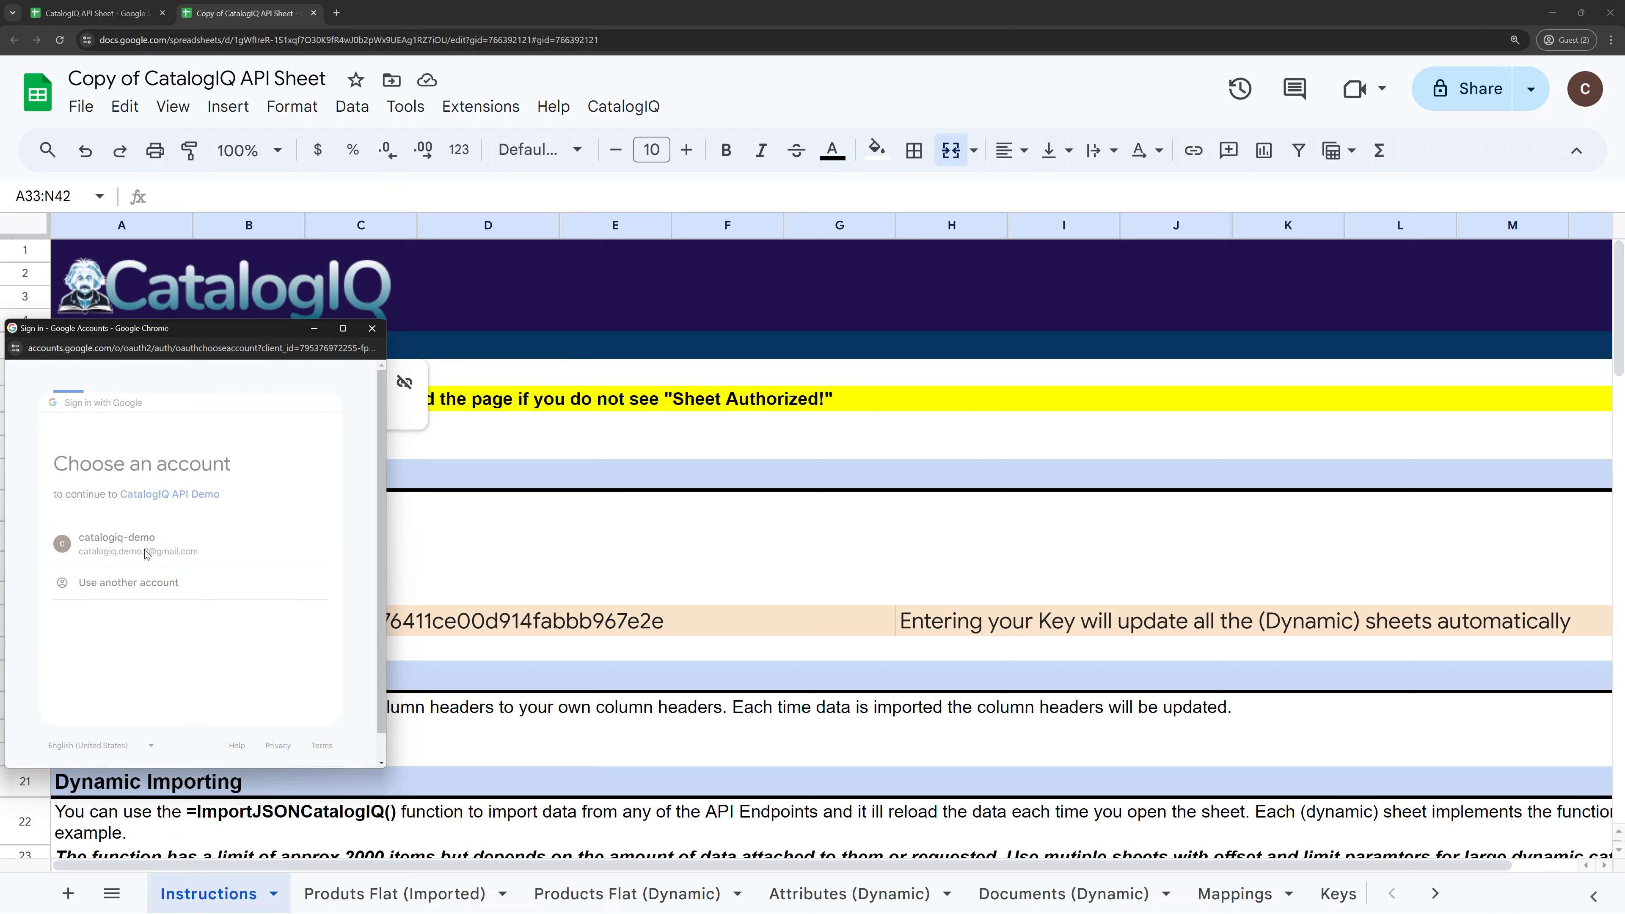
pyautogui.moveTo(176, 326); pyautogui.dragTo(775, 215)
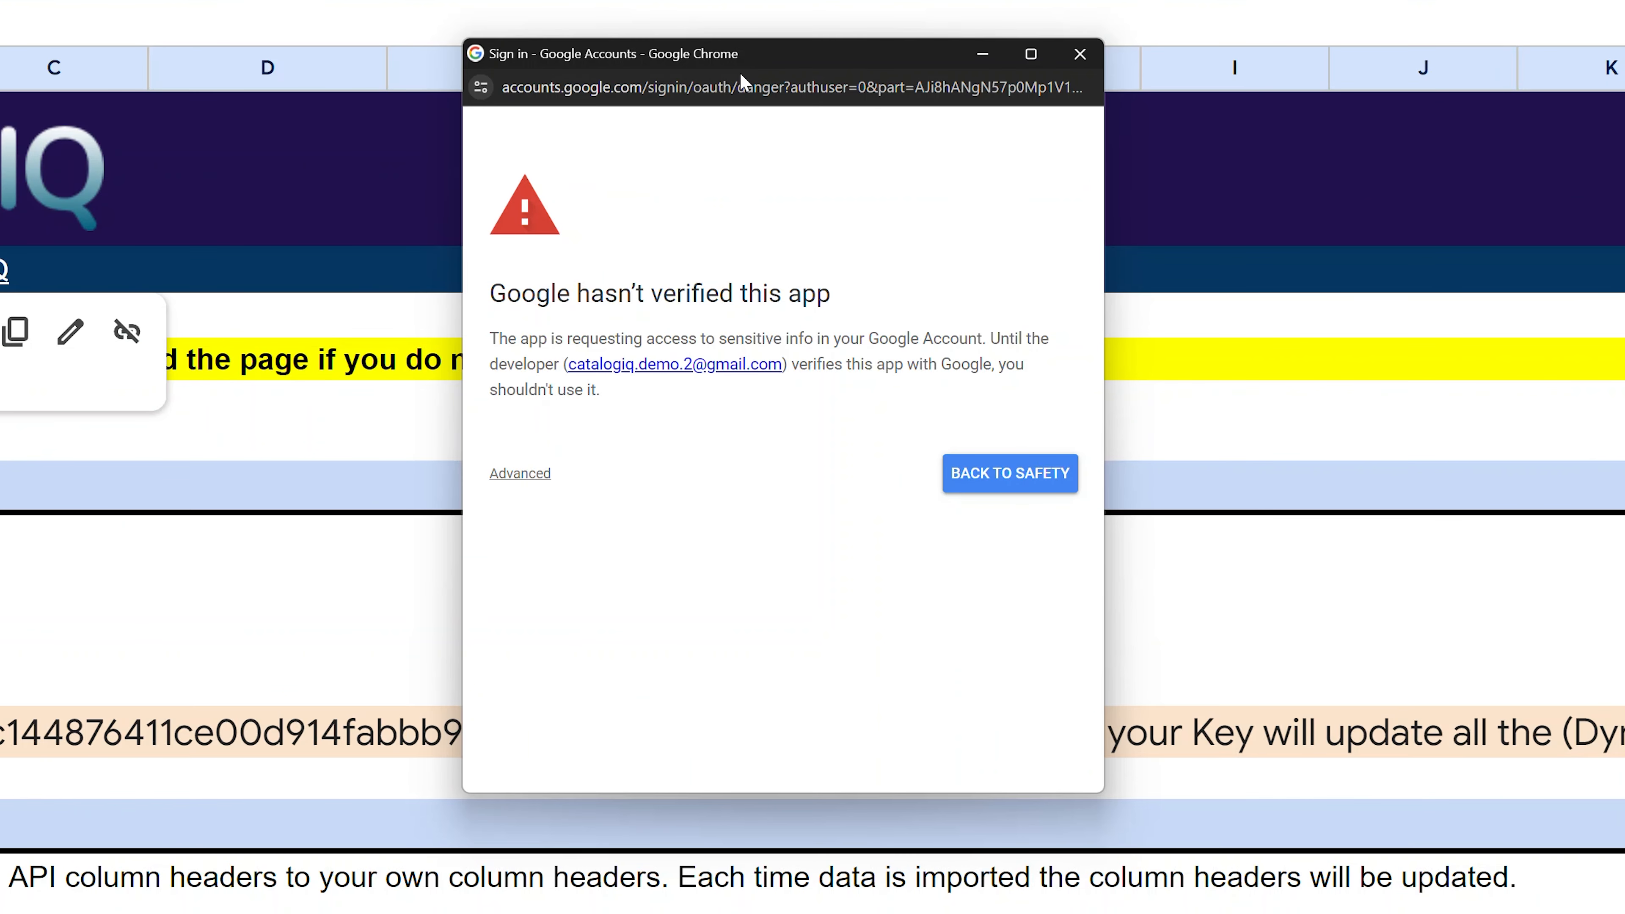
pyautogui.click(531, 474)
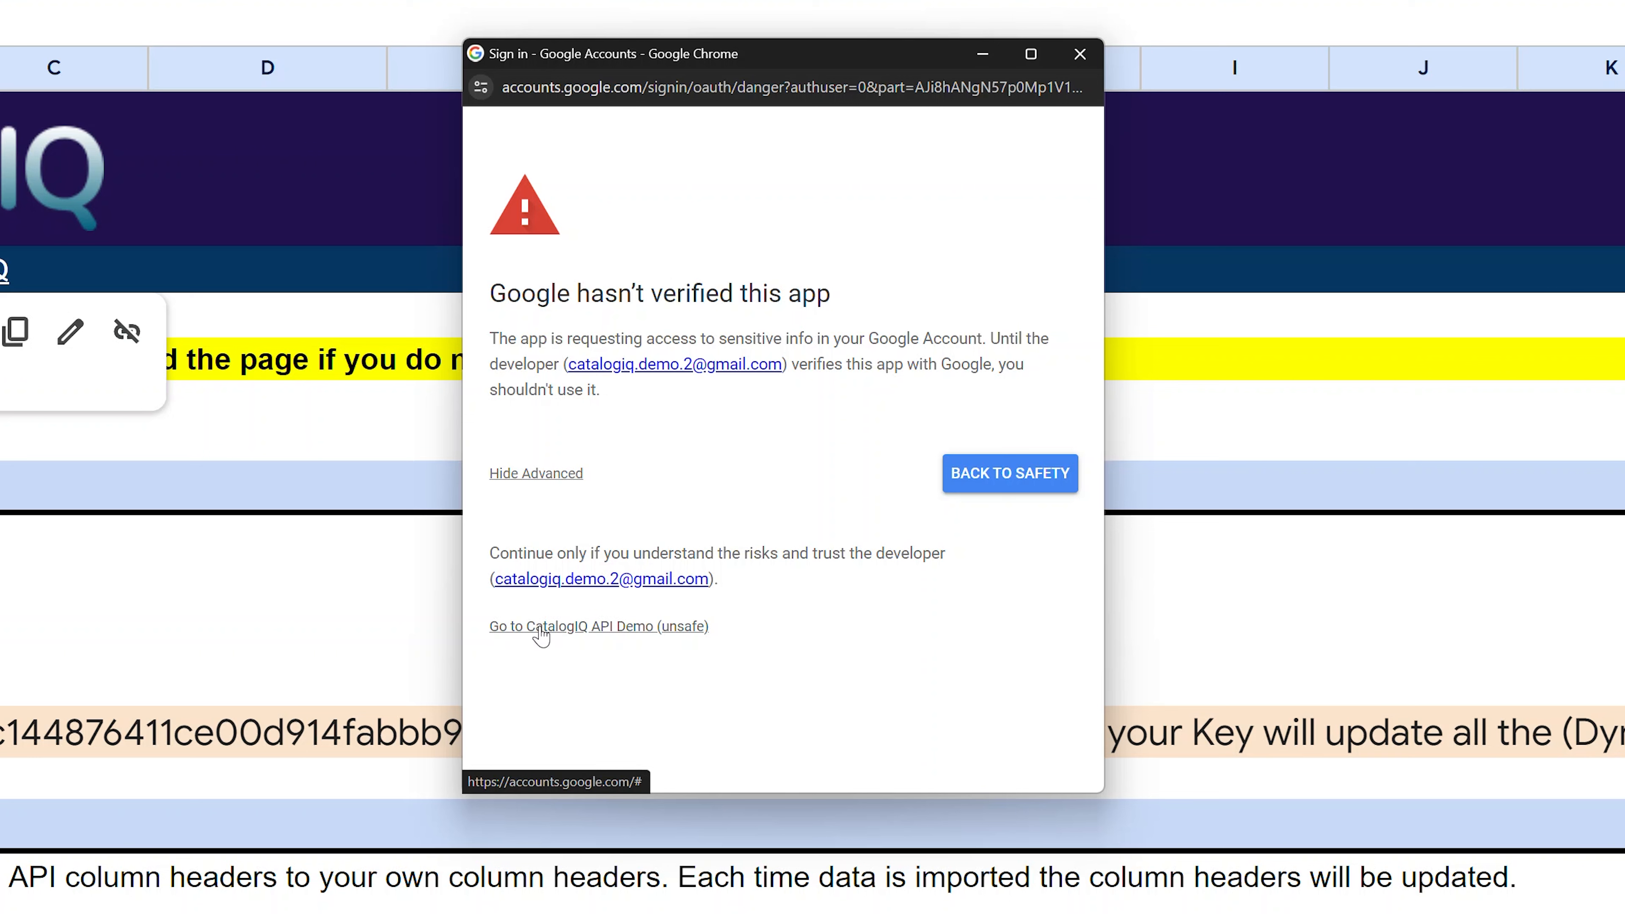
pyautogui.click(541, 632)
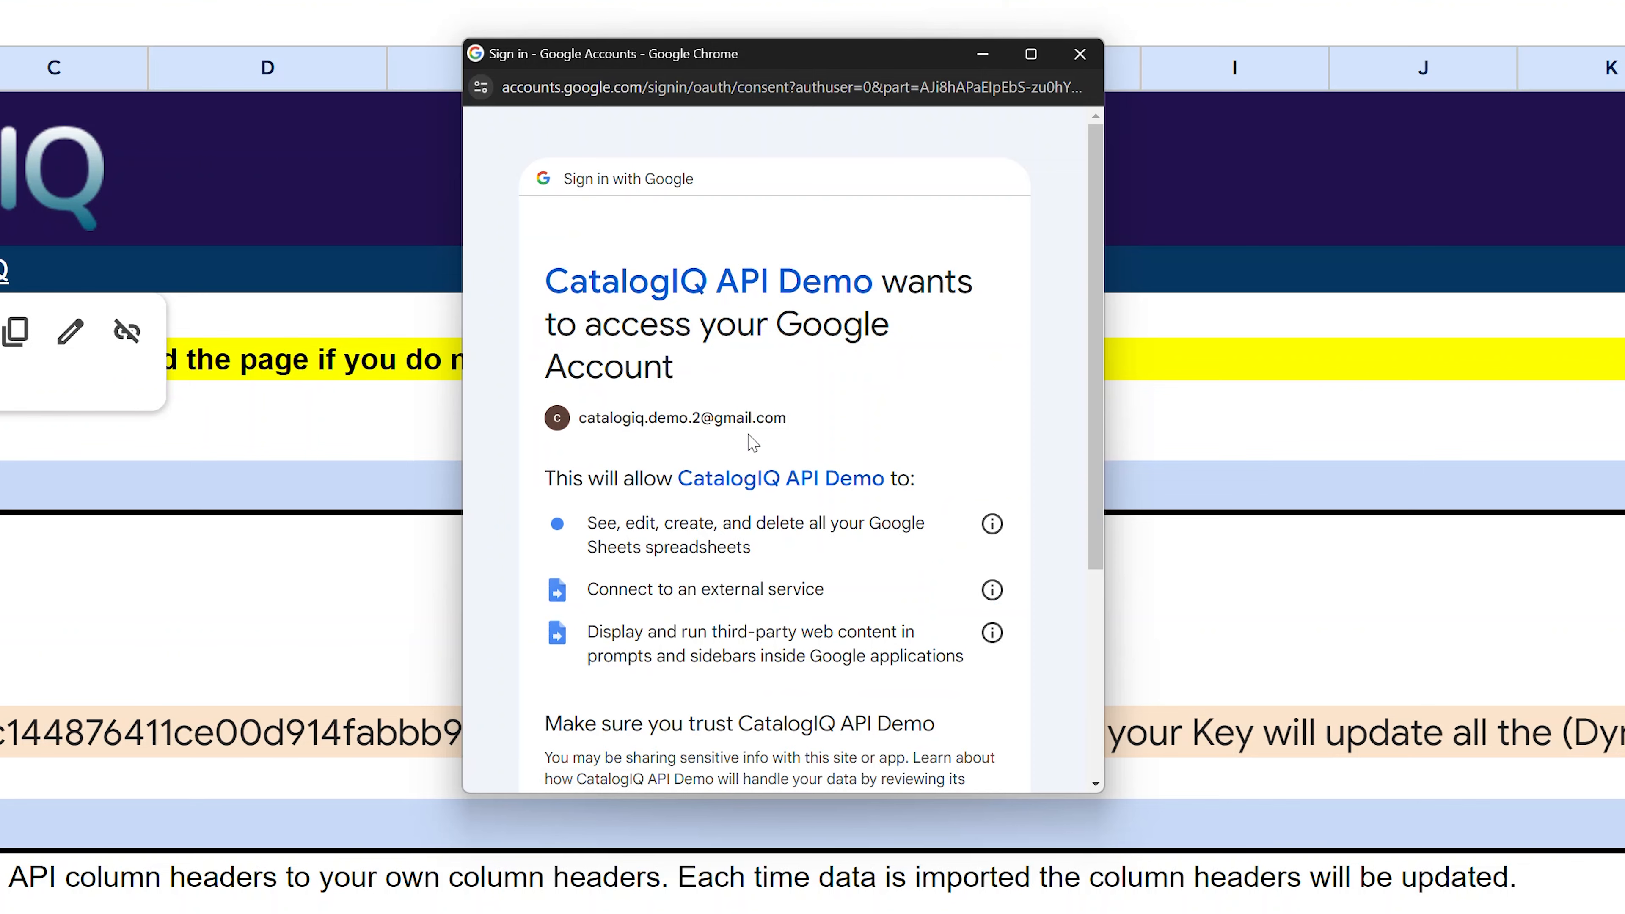
pyautogui.scroll(-5, 768, 441)
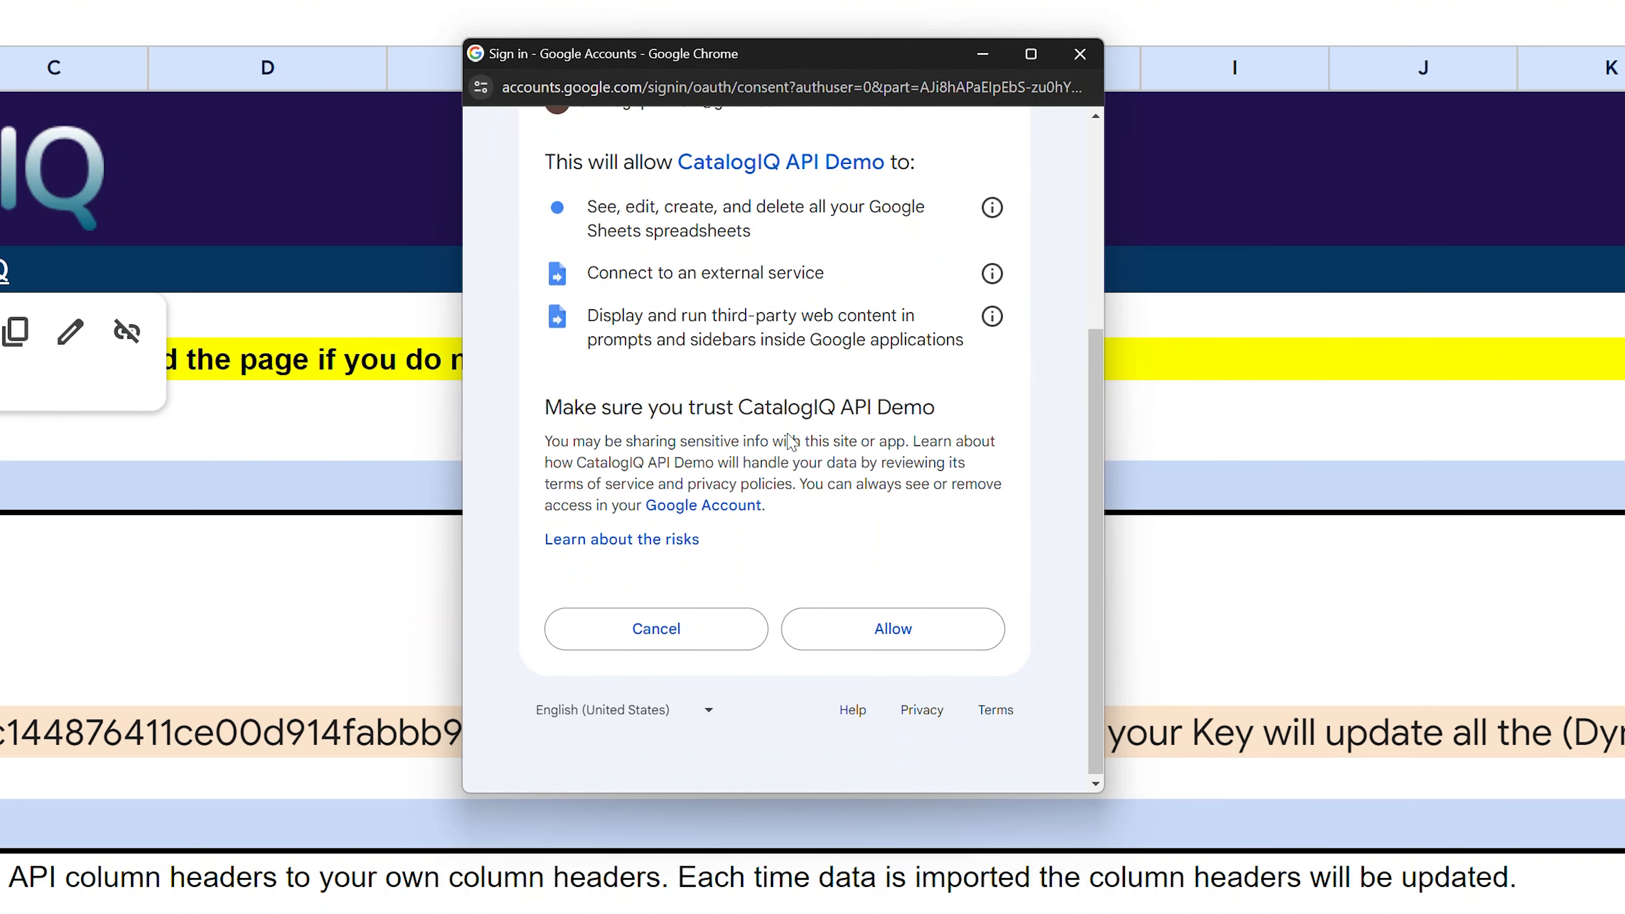
pyautogui.click(901, 629)
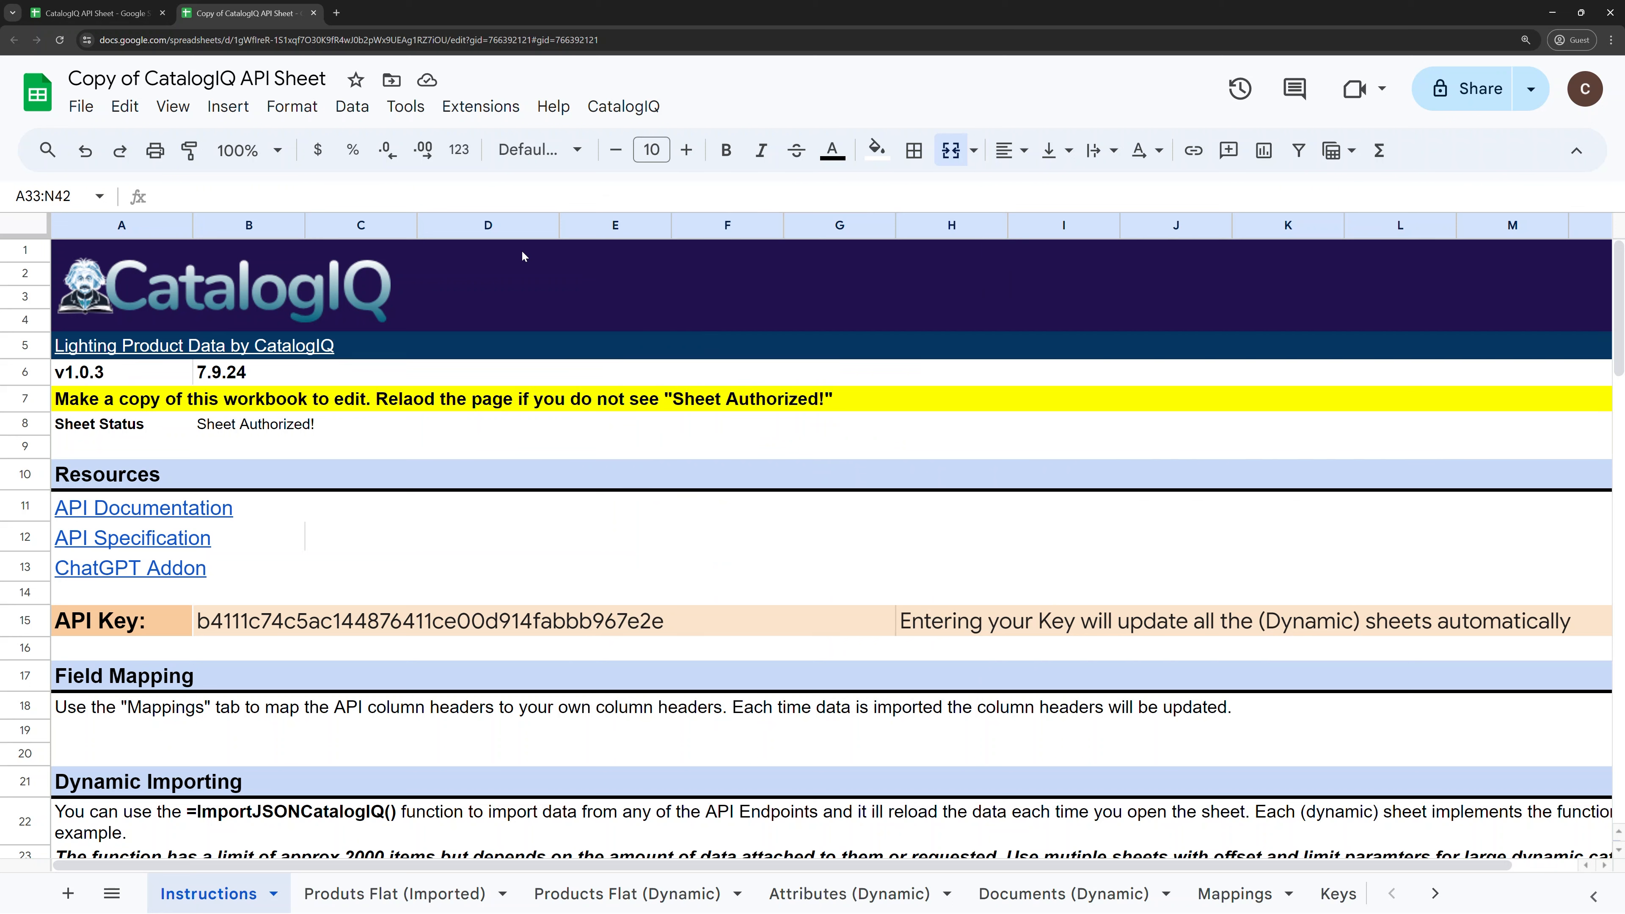
# Step: Launch the Import Products dialog and set the API URL dropdown to 'Enter your own'
pyautogui.click(618, 109)
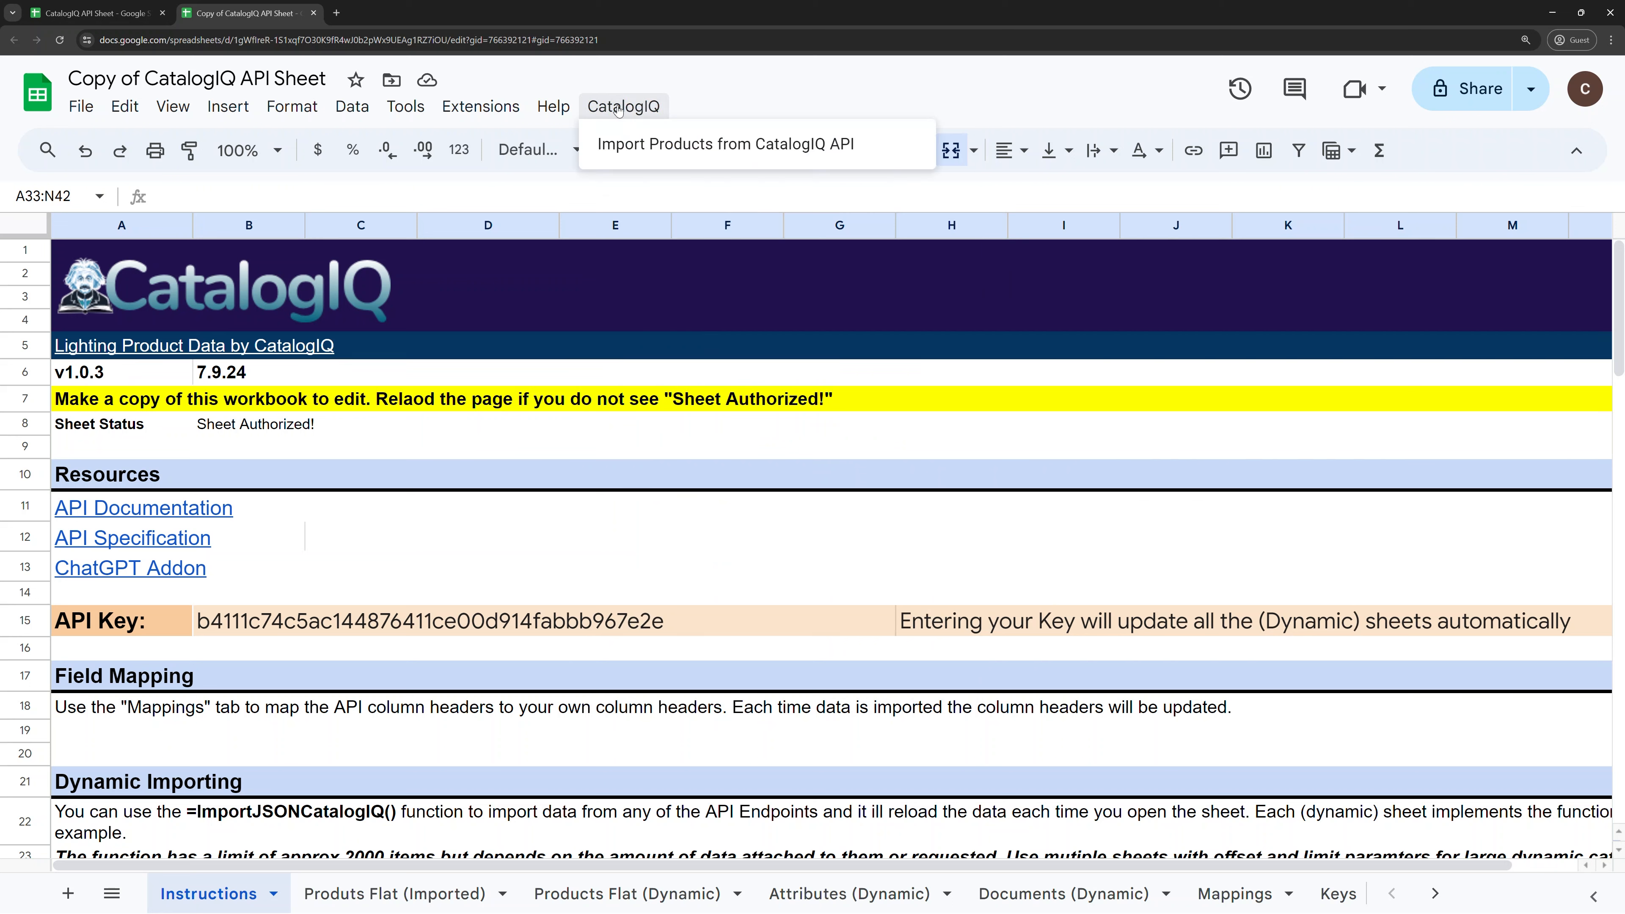
pyautogui.click(621, 146)
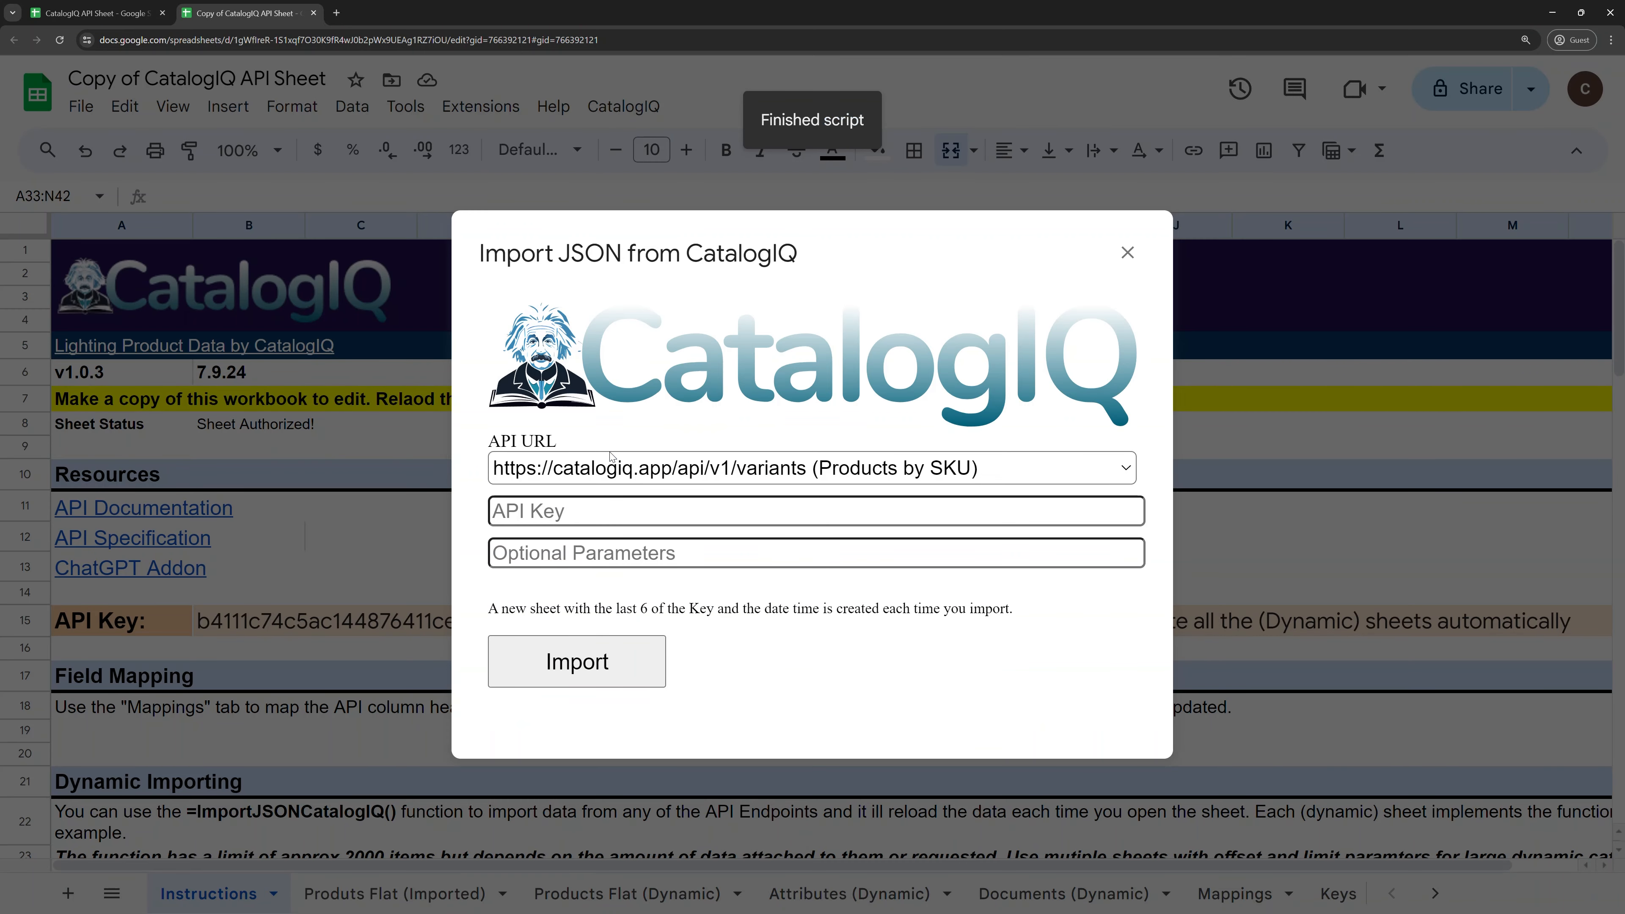
pyautogui.click(675, 471)
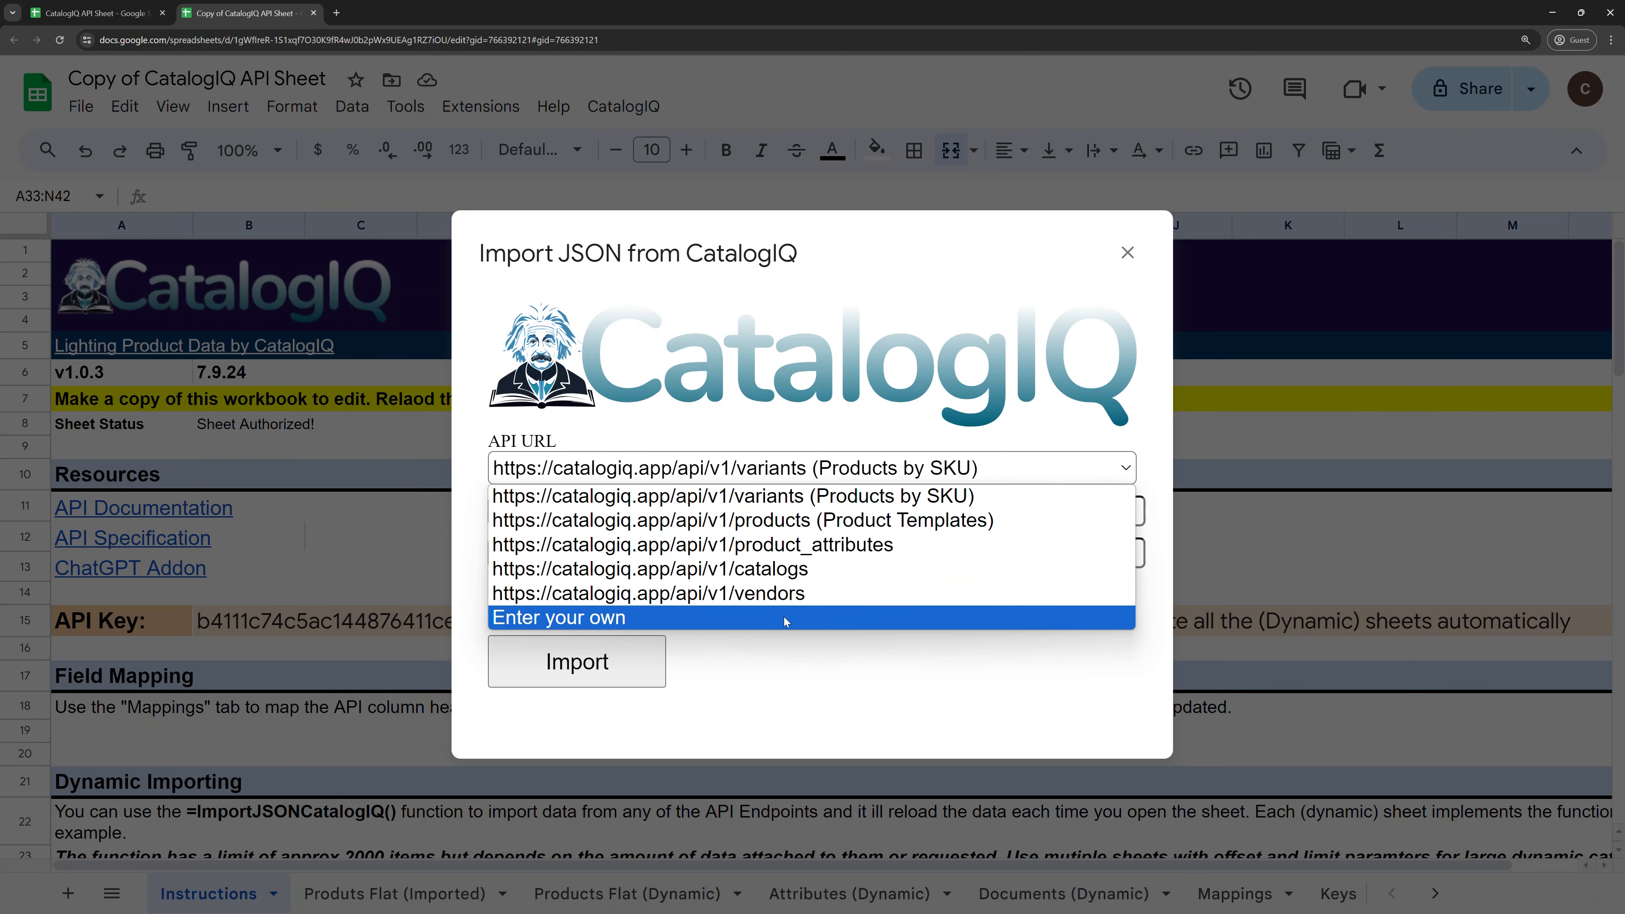
pyautogui.click(764, 415)
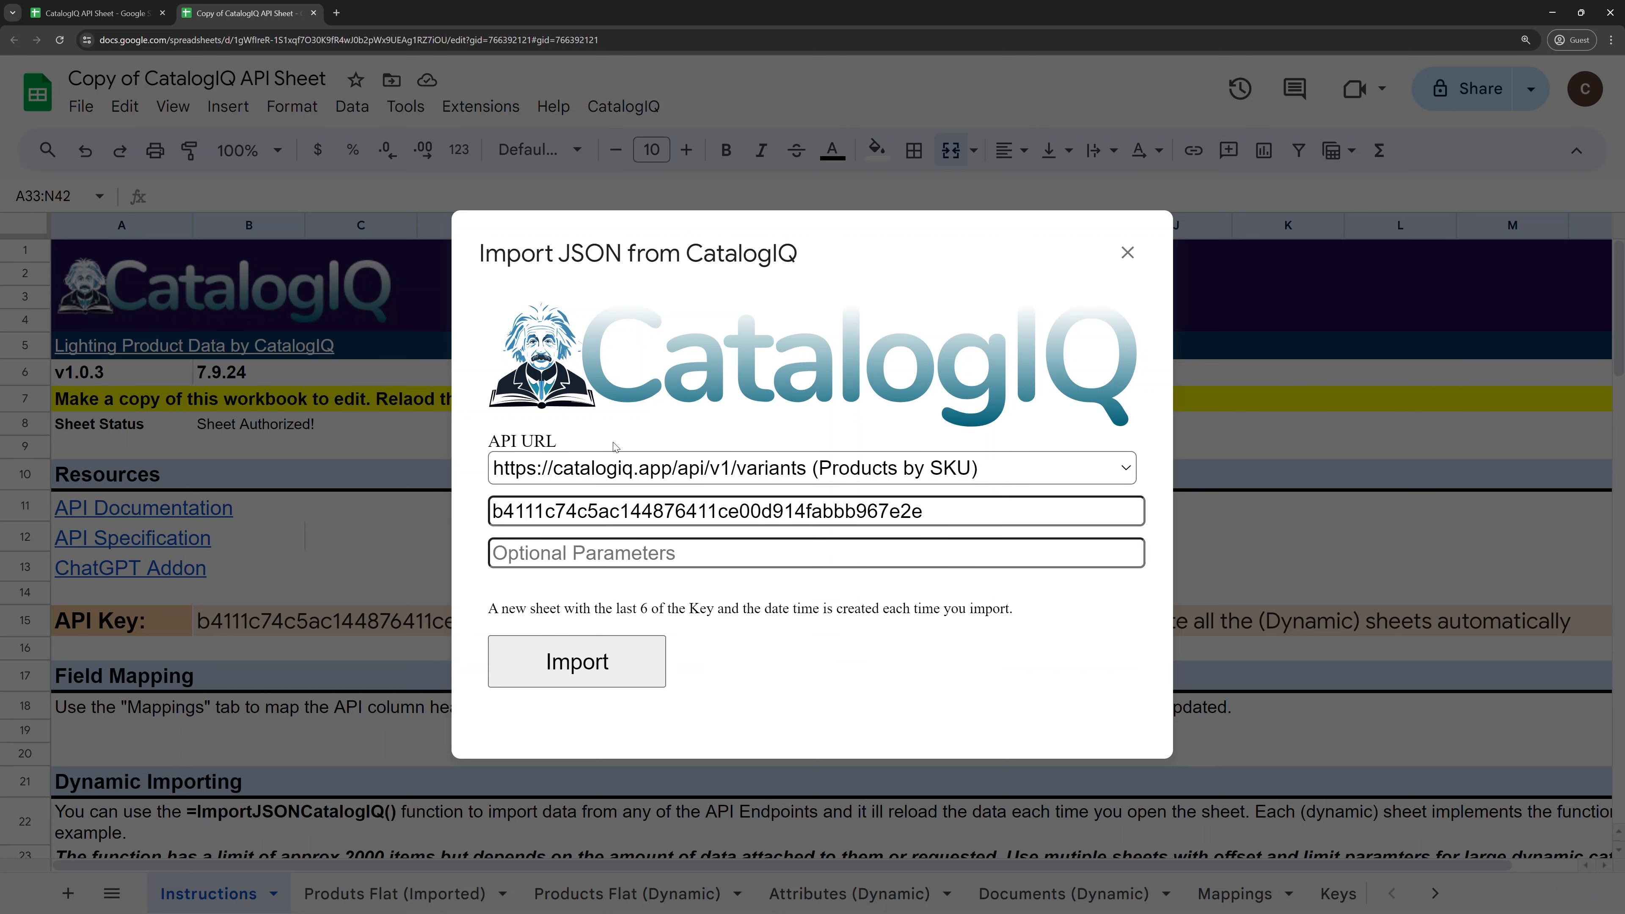
pyautogui.click(620, 466)
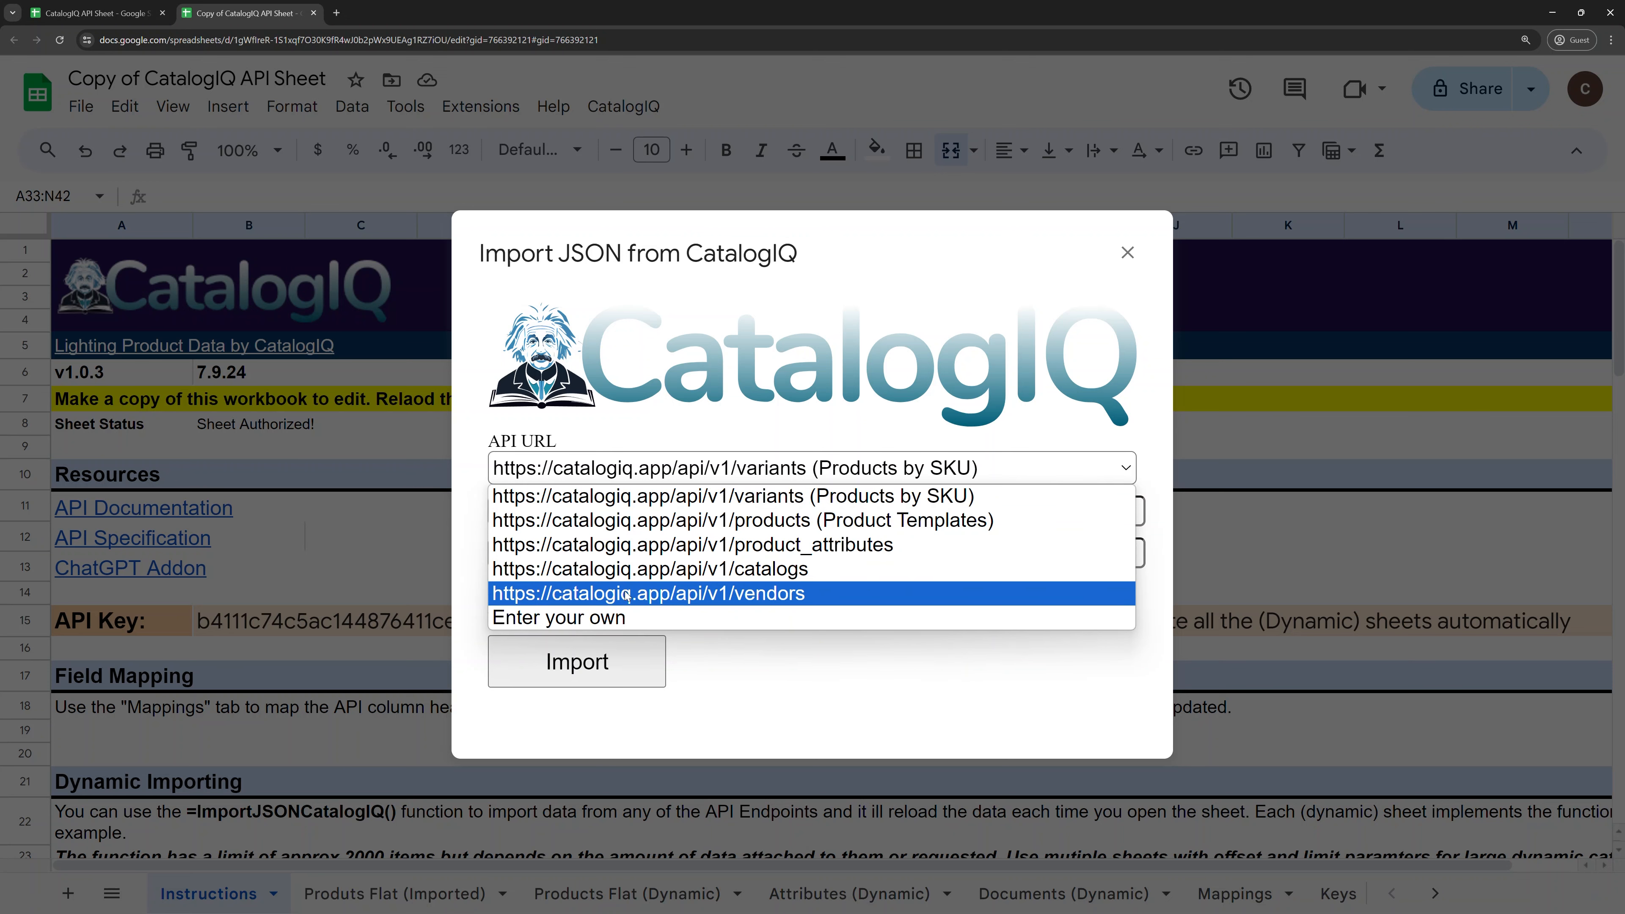
pyautogui.click(609, 474)
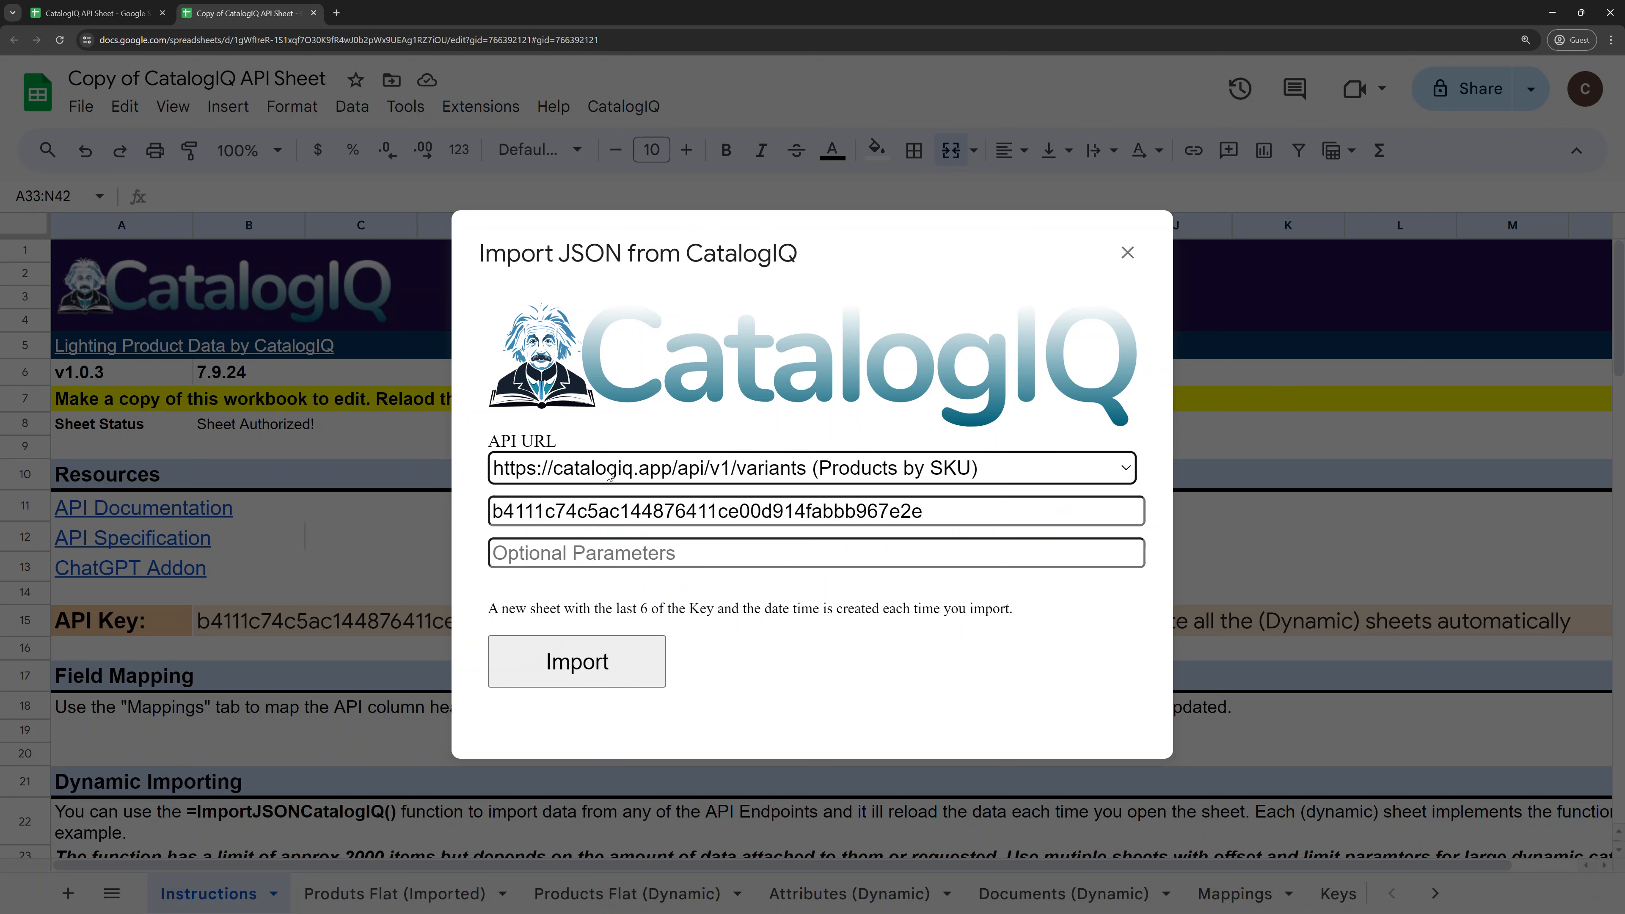
pyautogui.click(610, 477)
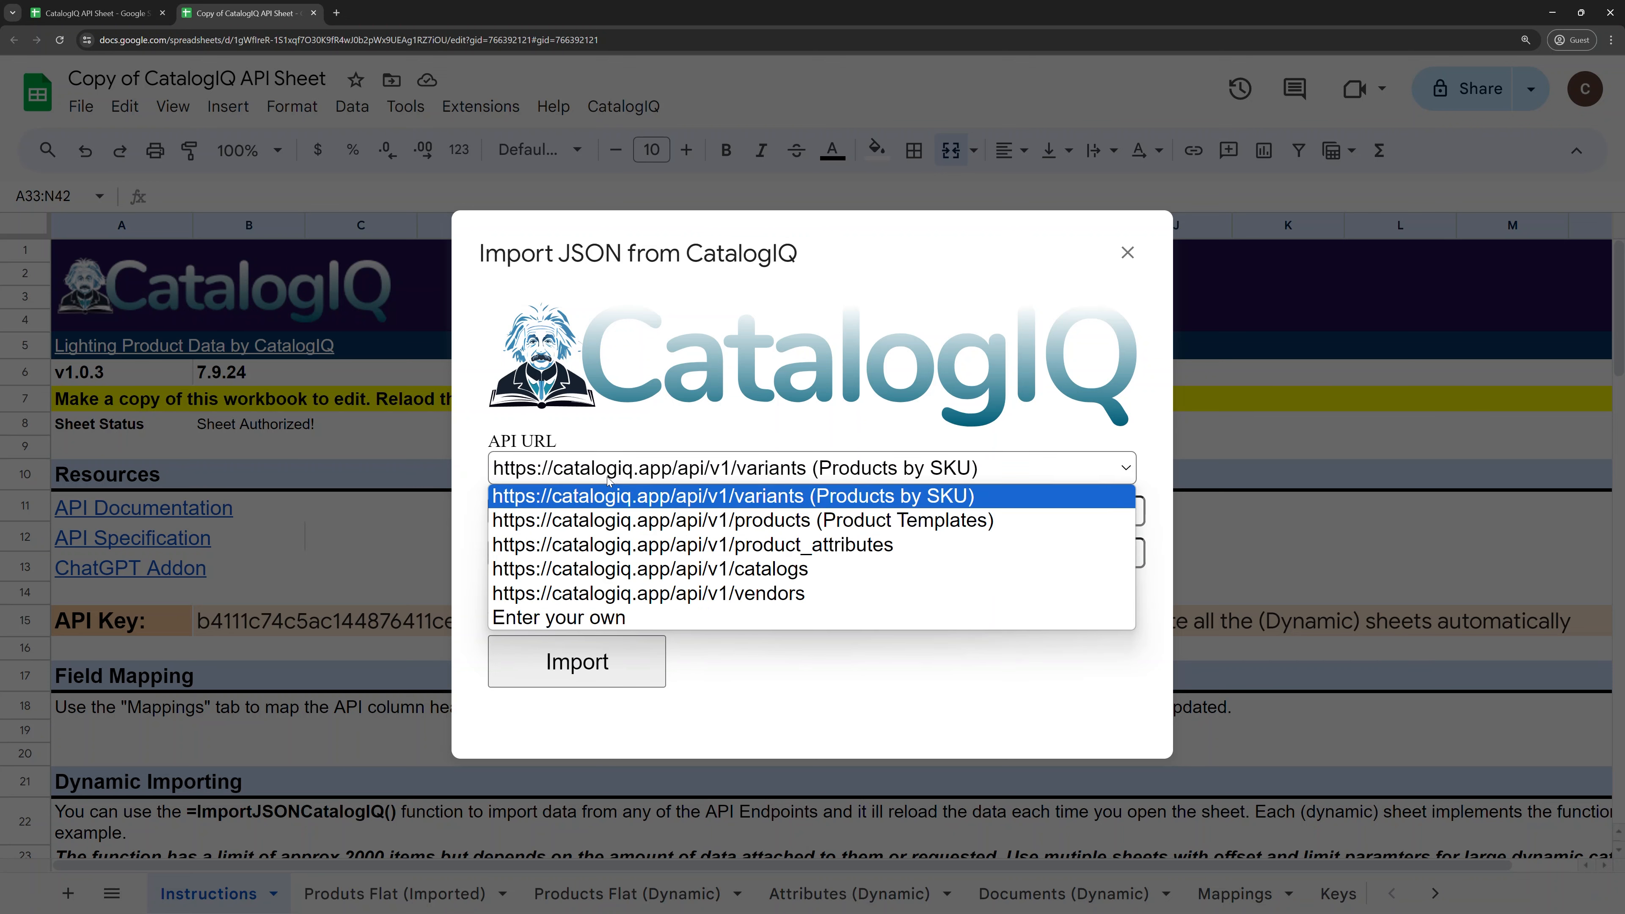
pyautogui.click(630, 618)
pyautogui.click(525, 510)
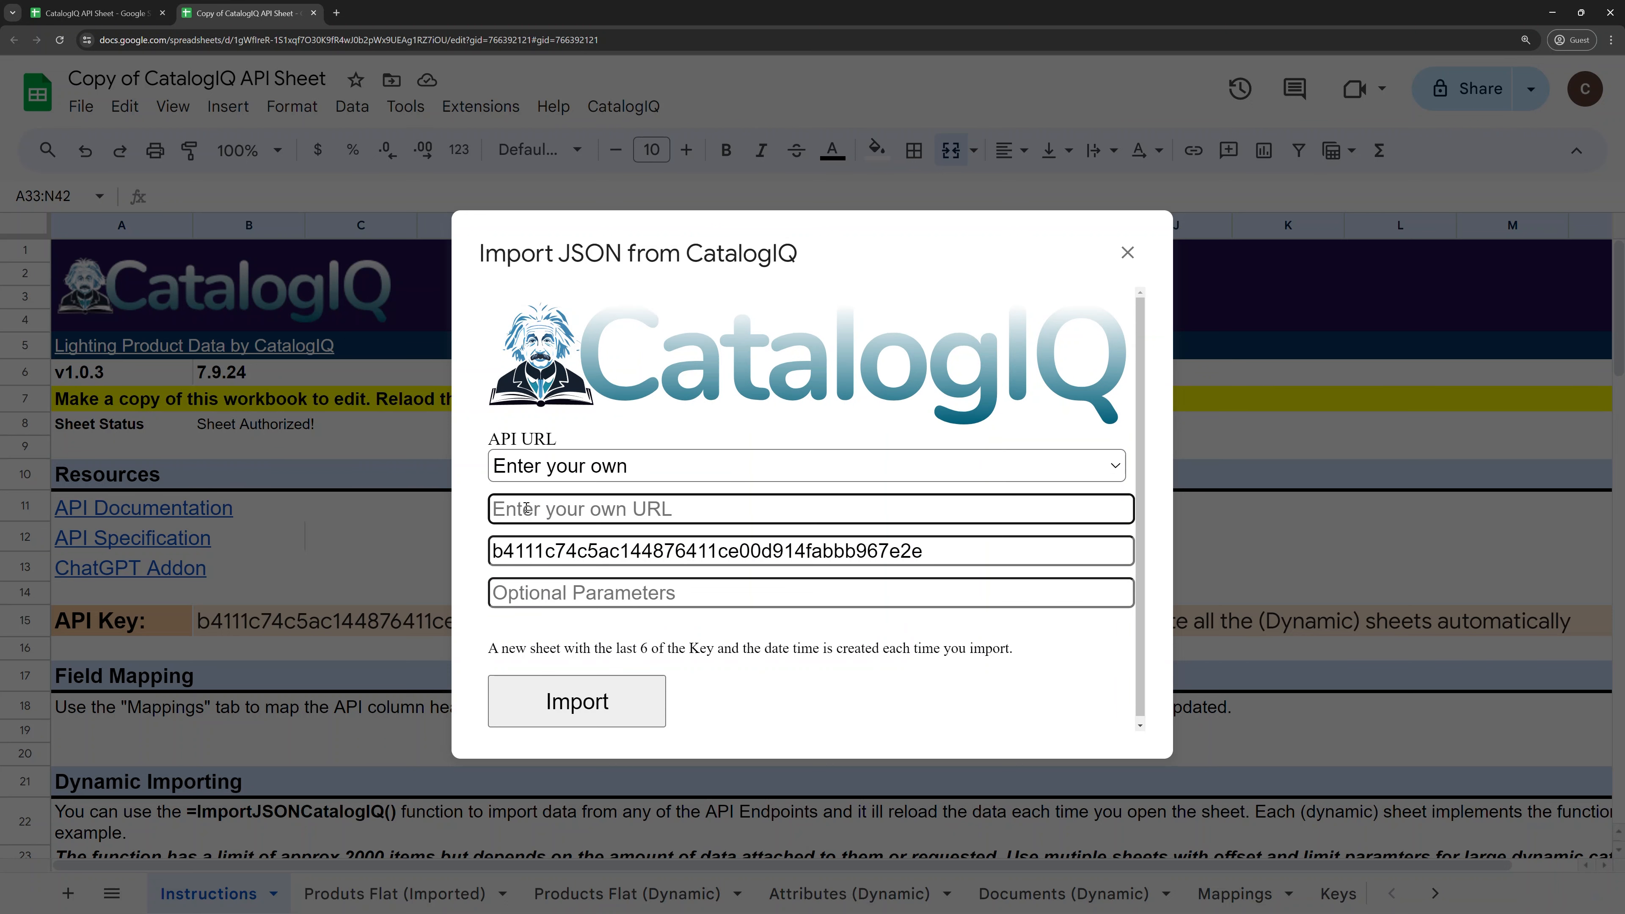
pyautogui.write('http')
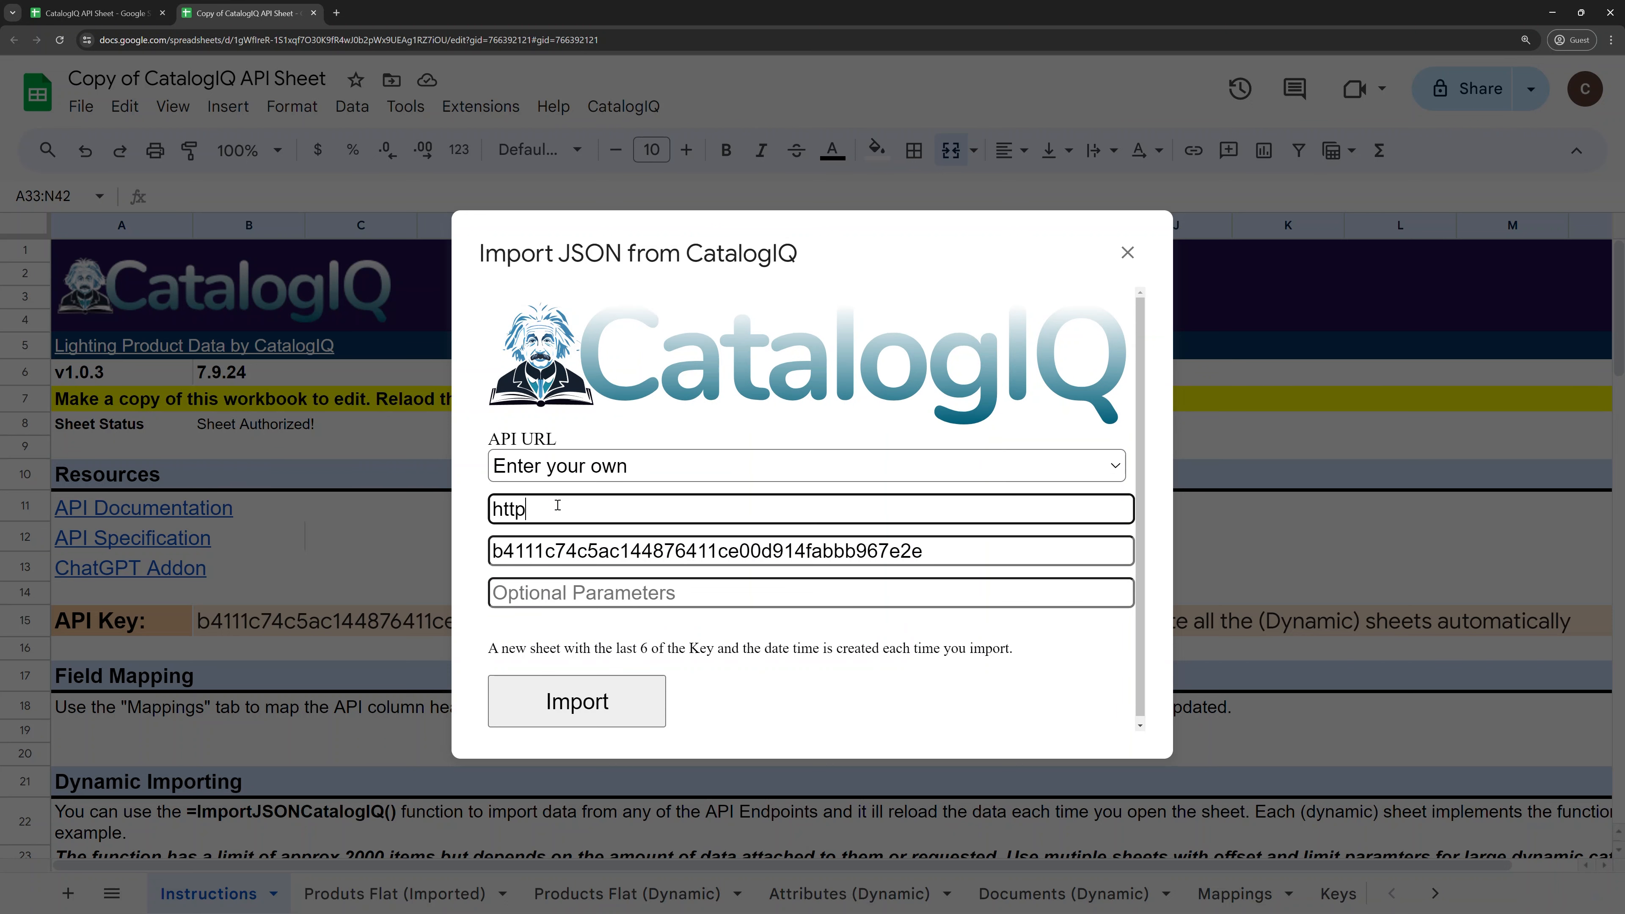
pyautogui.write('s://catalogiq.app/')
pyautogui.press('BackSpace')
pyautogui.press('BackSpace')
pyautogui.write('/v1/products')
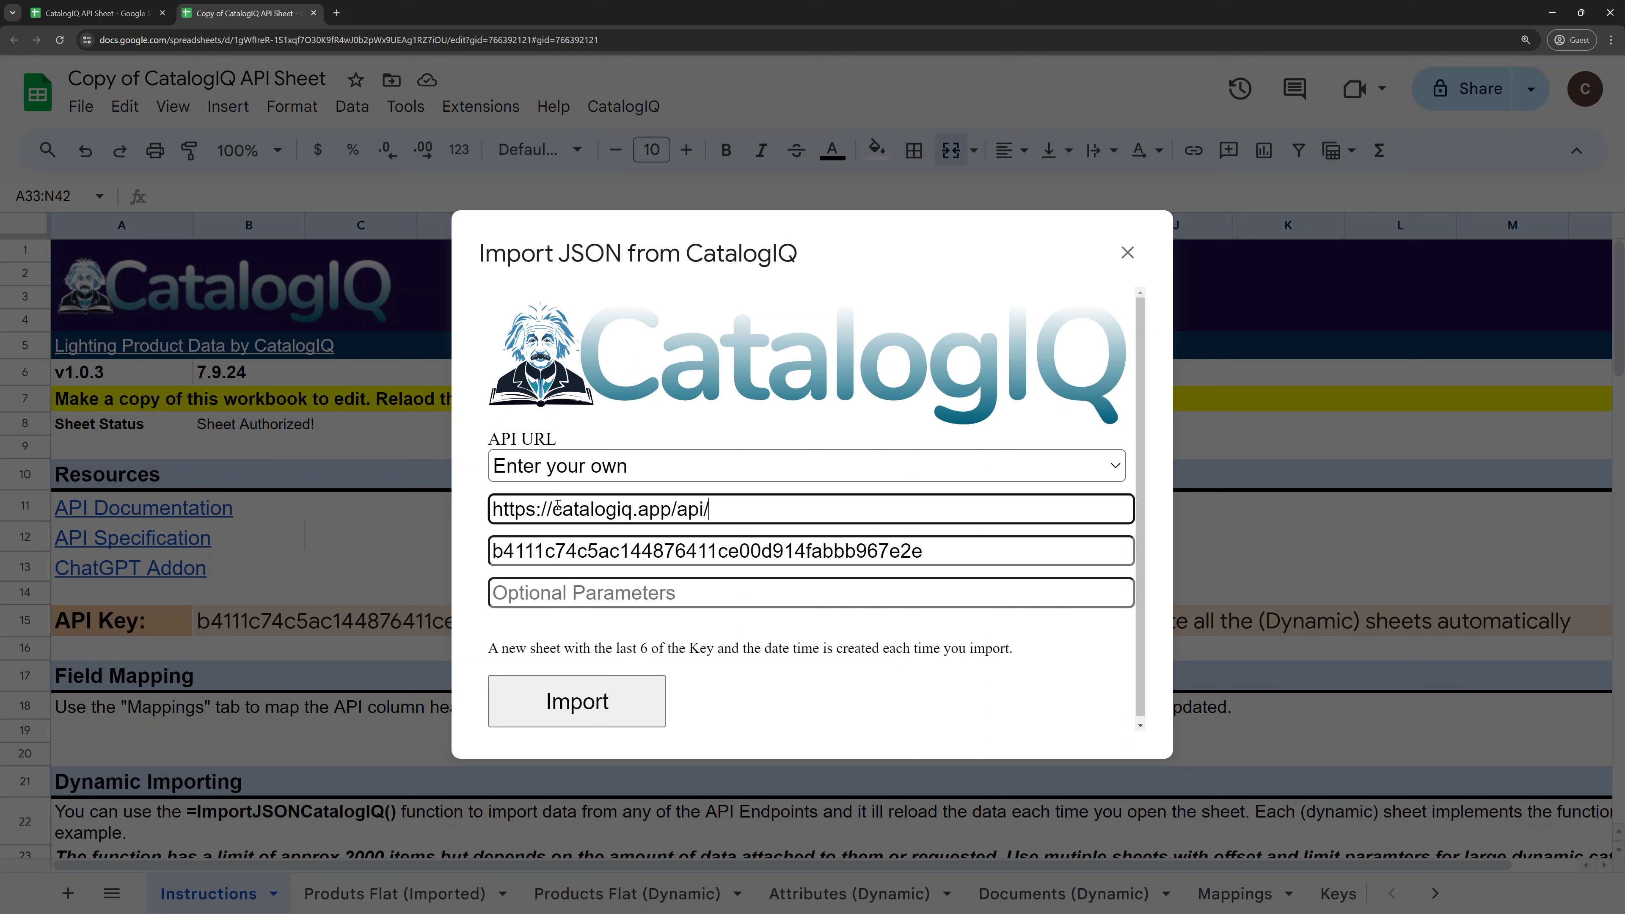
pyautogui.click(582, 474)
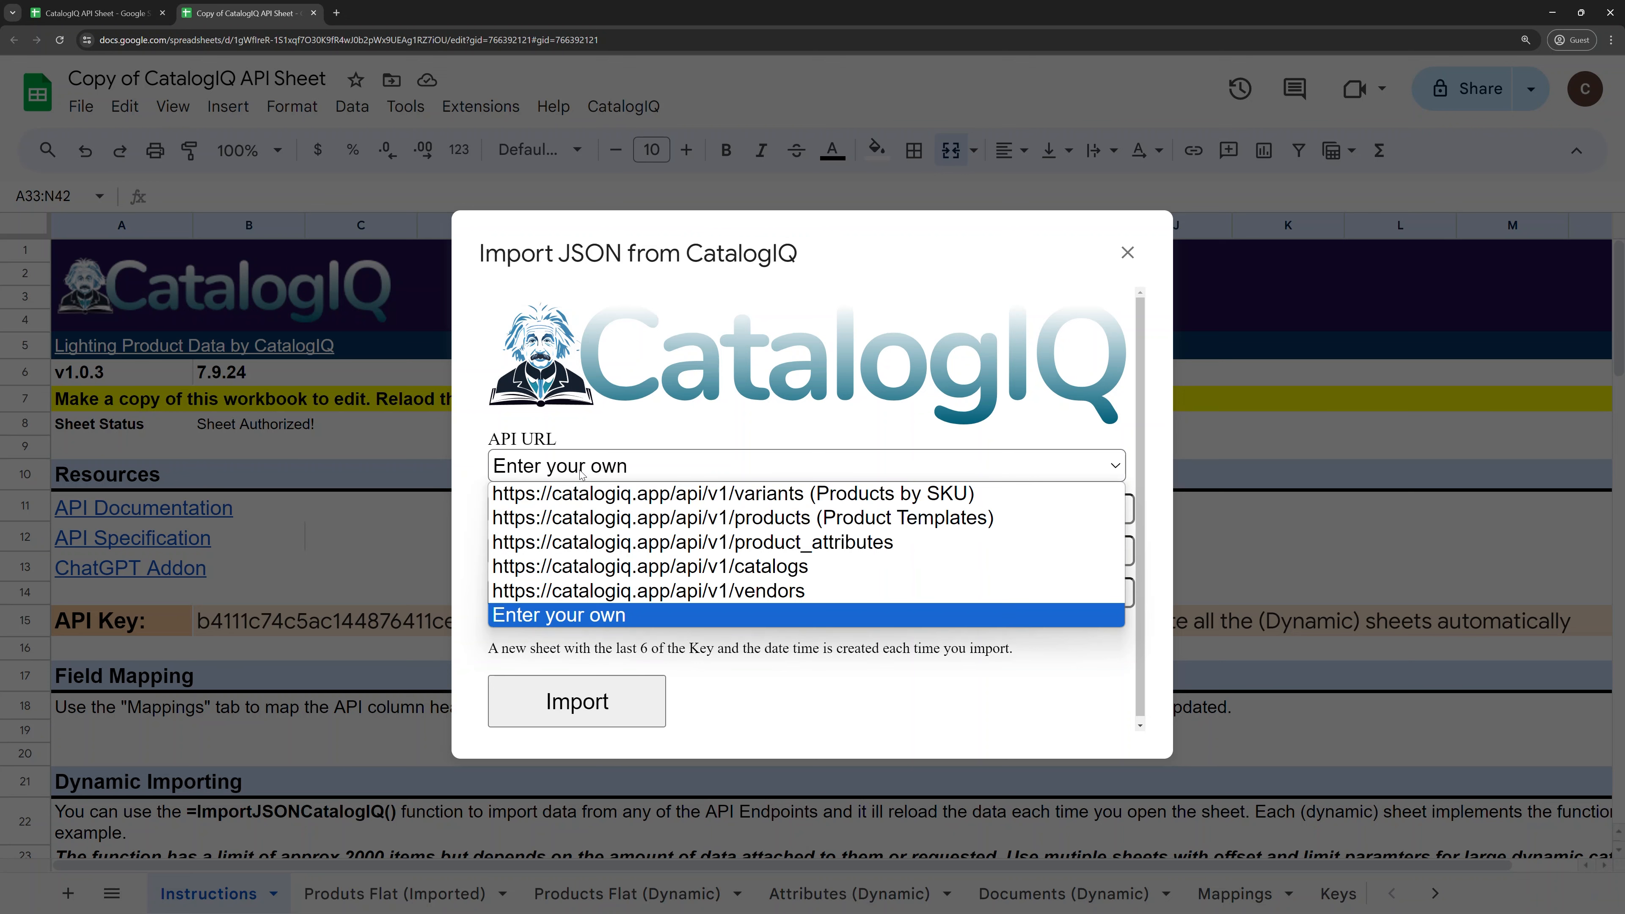
pyautogui.click(787, 497)
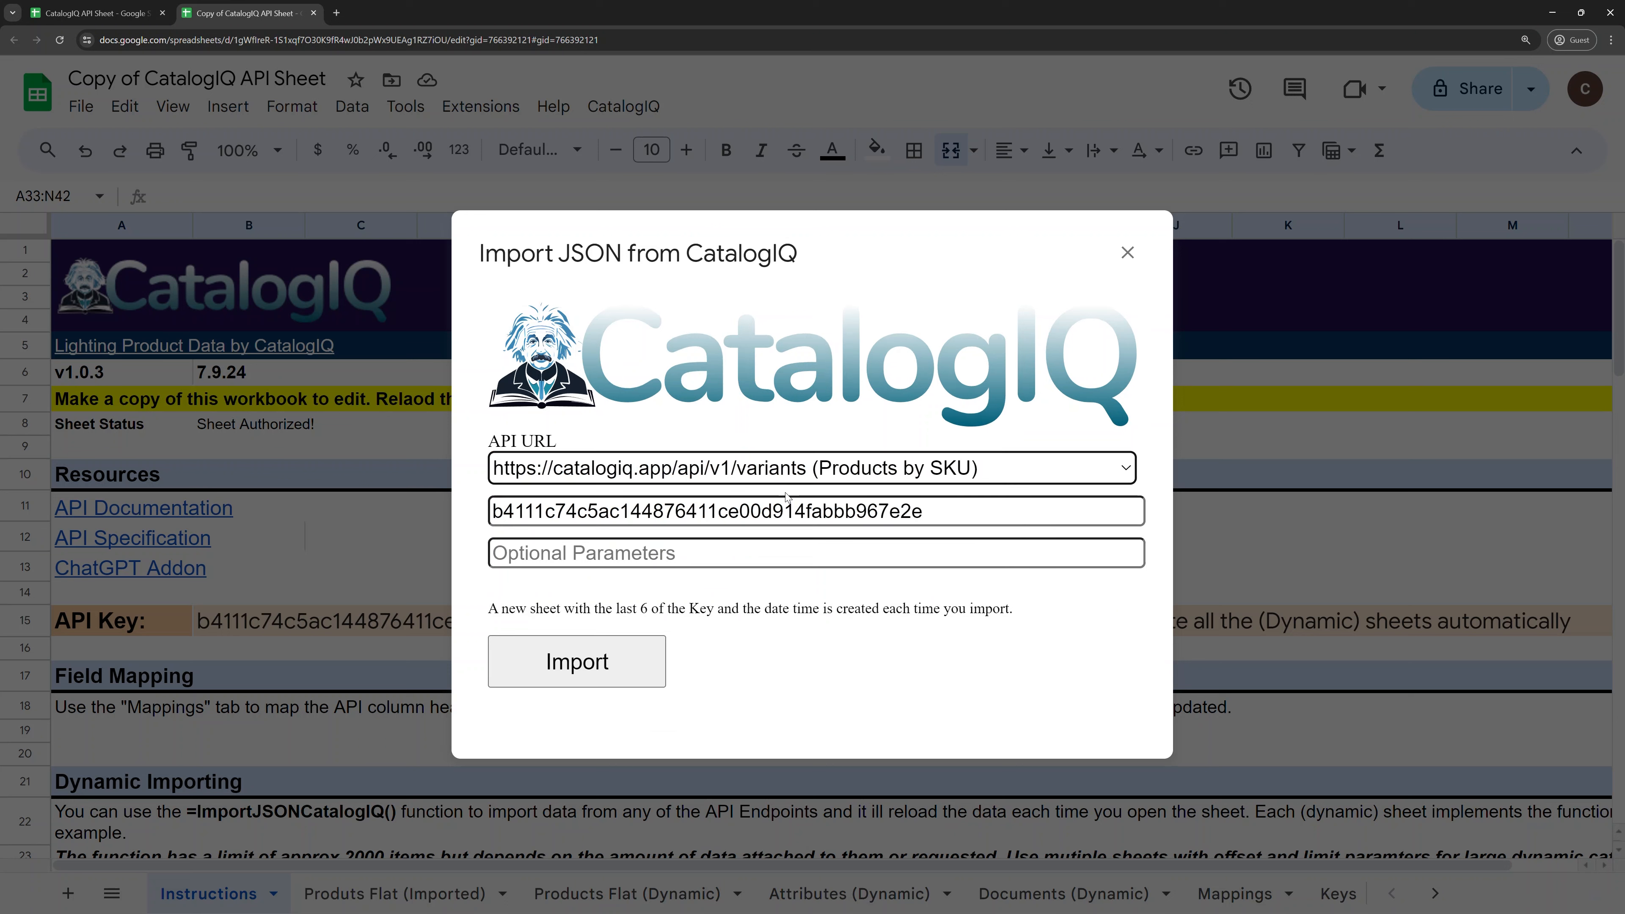
# Step: Try 'fields=name,description_sale' as parameters, clear them again, and run the import
pyautogui.click(572, 552)
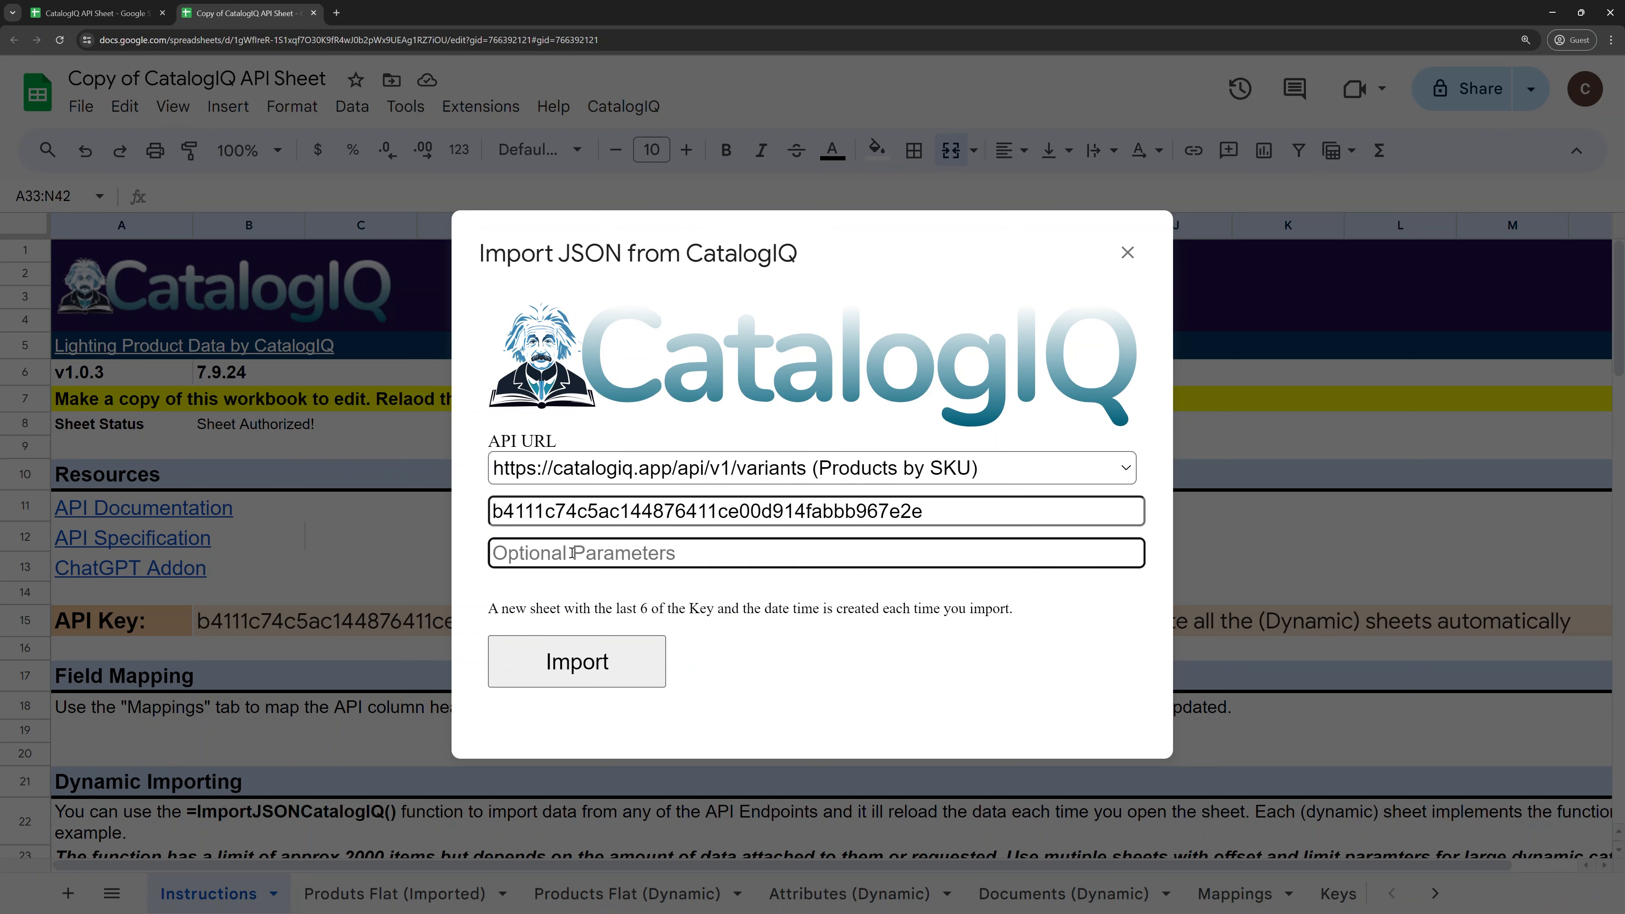
pyautogui.write('fields')
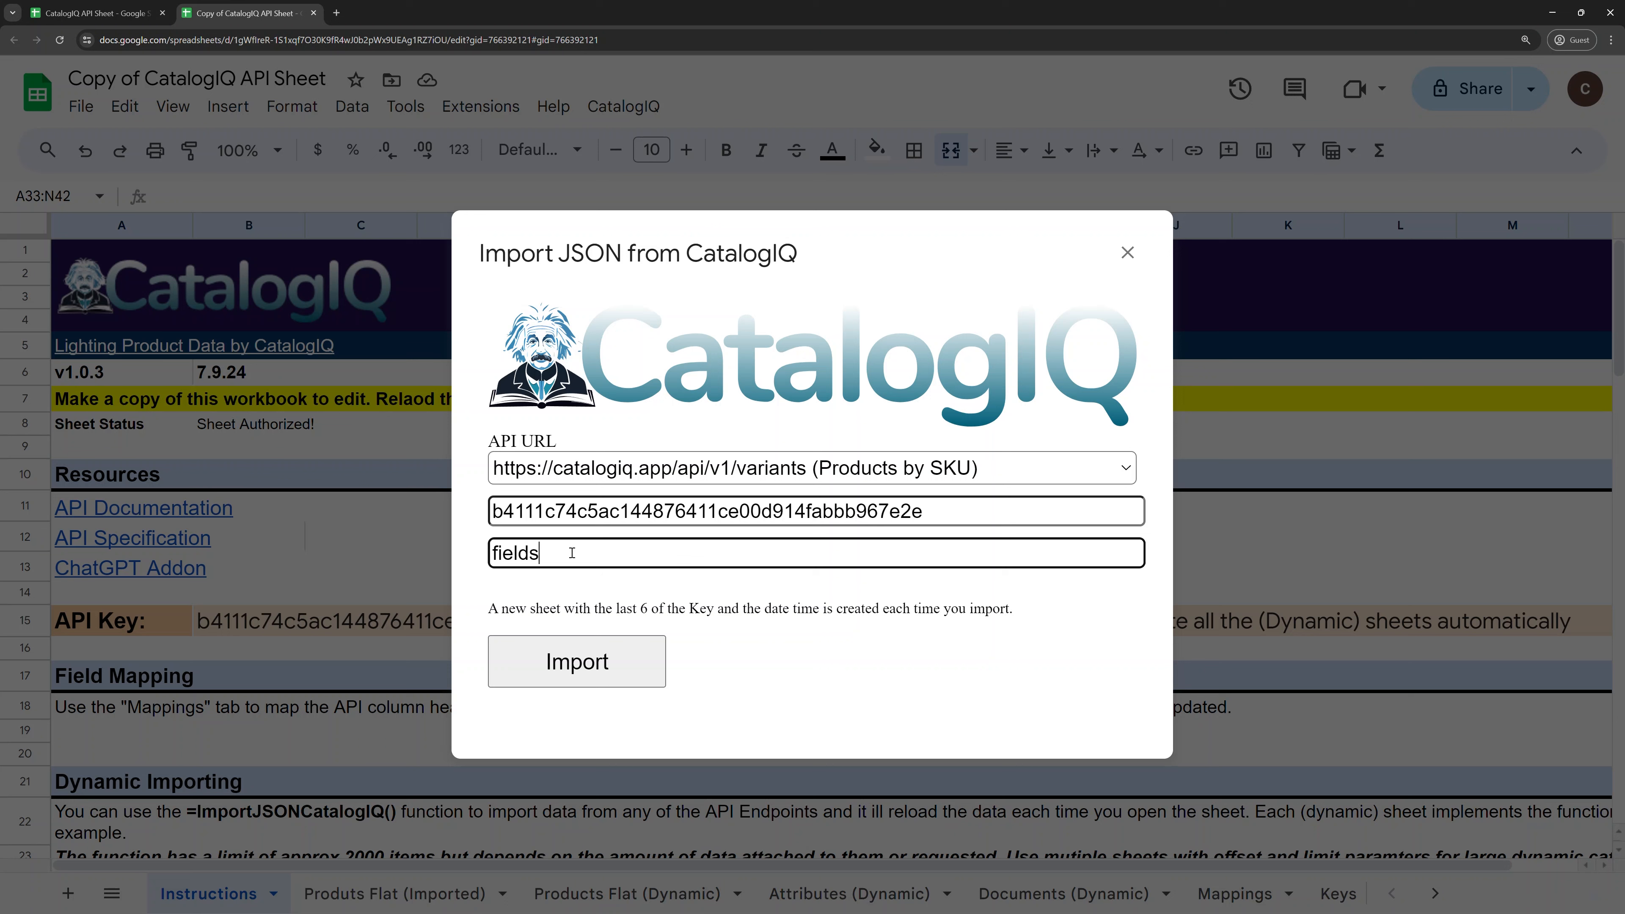
pyautogui.write('=name,description_sale')
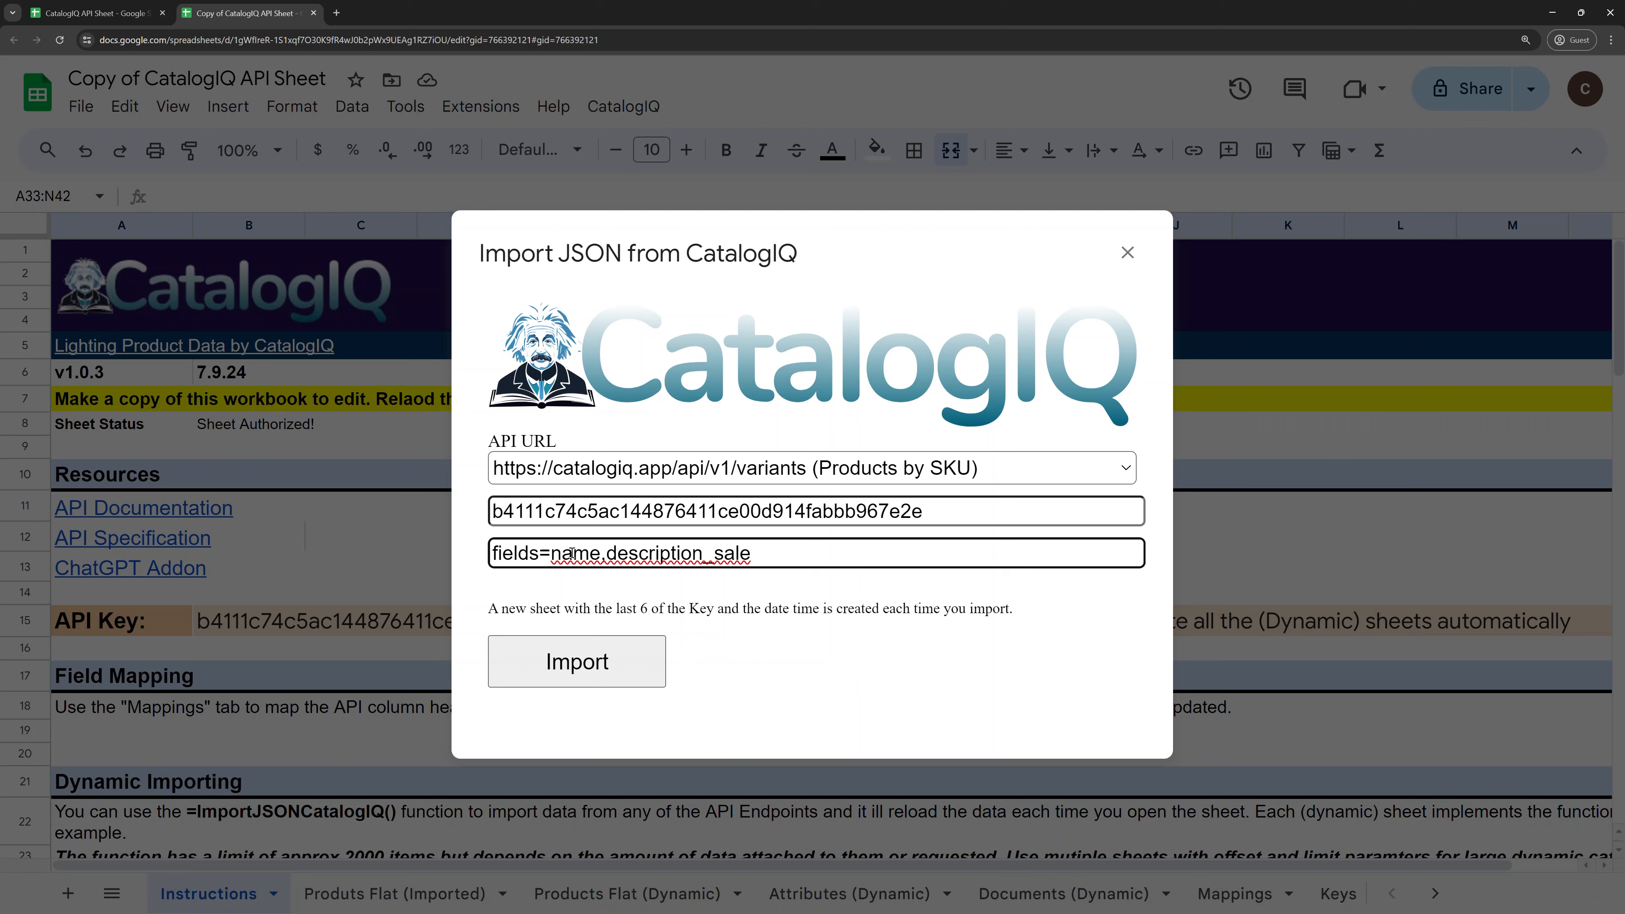
pyautogui.hotkey('ctrl', 'a')
pyautogui.press('BackSpace')
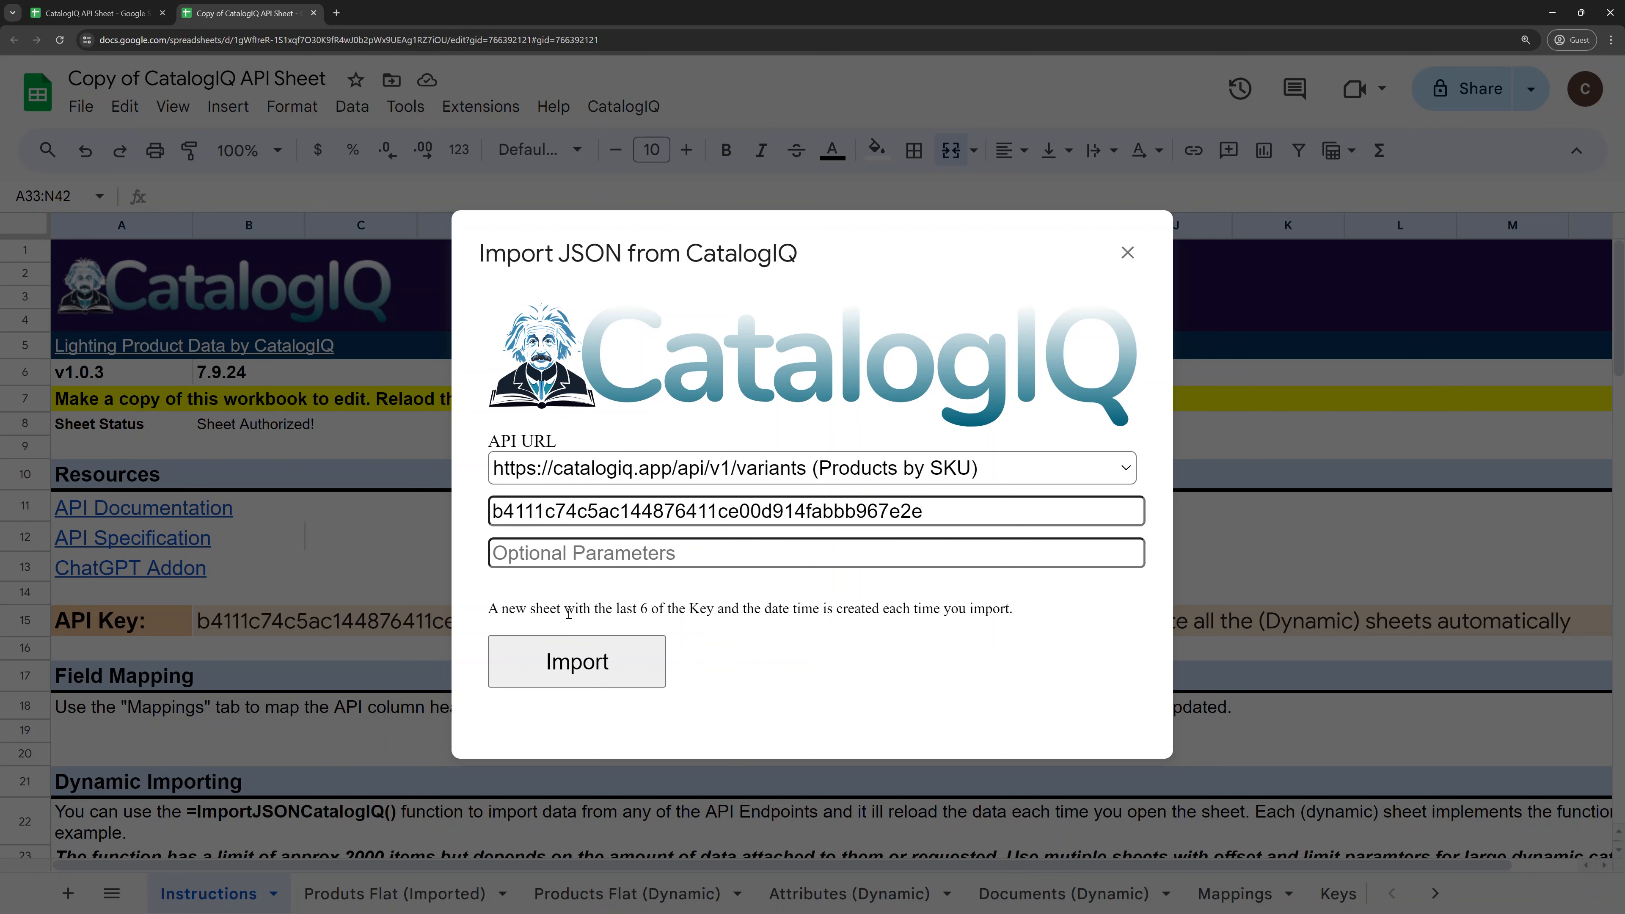
pyautogui.click(575, 660)
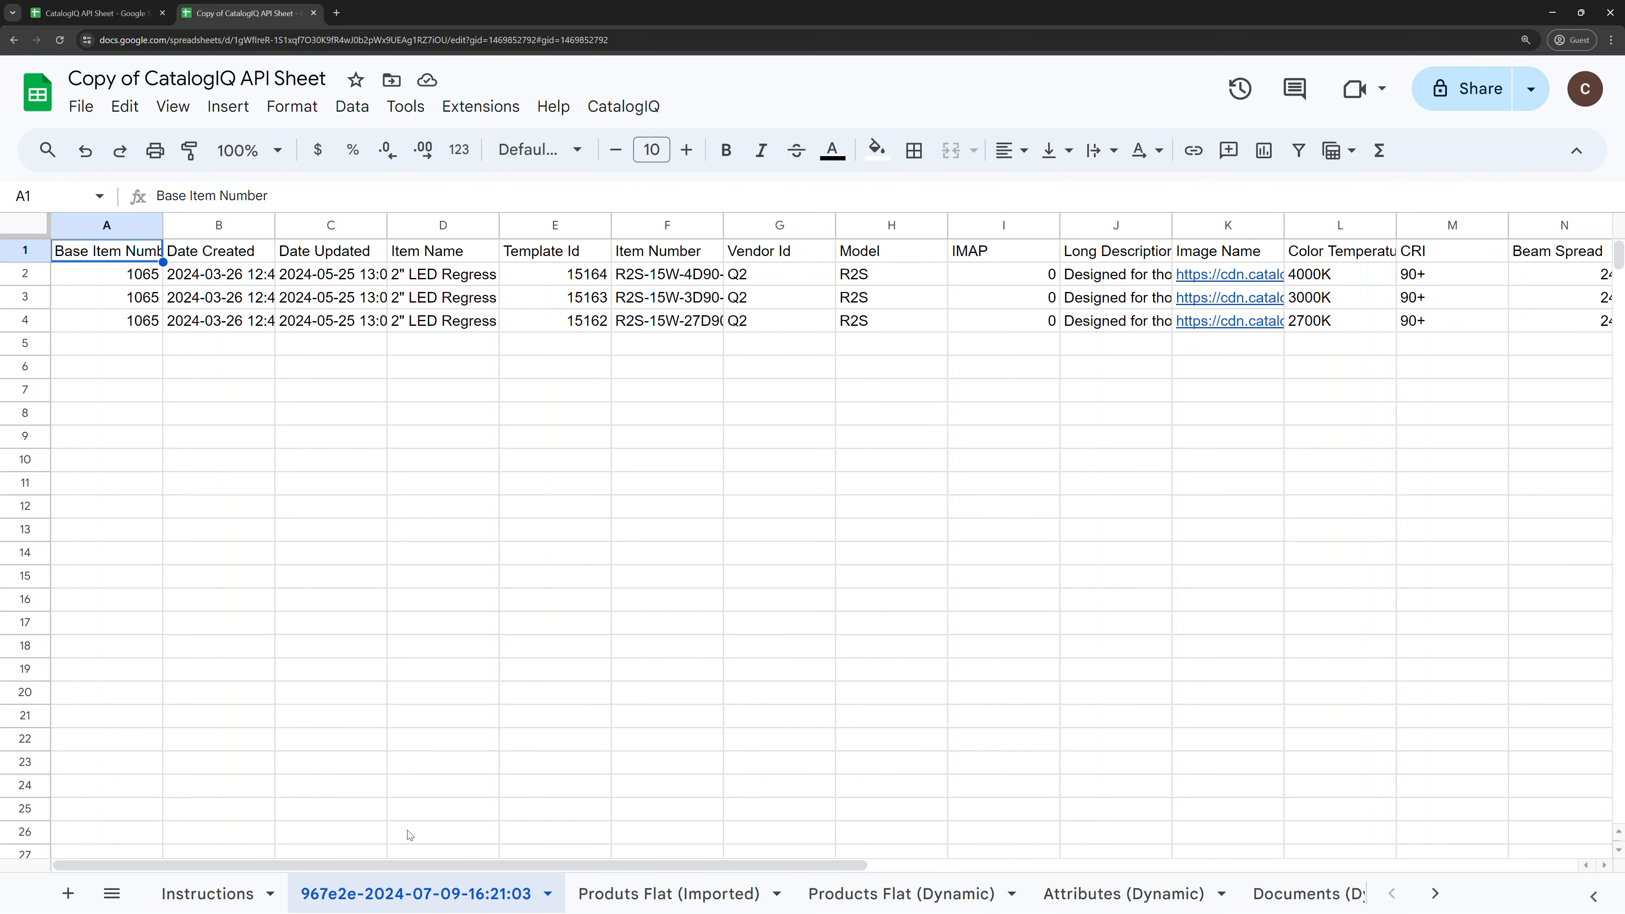
# Step: Scroll right and back through the new timestamped sheet to review the three imported product rows
pyautogui.hscroll(9, 419, 295)
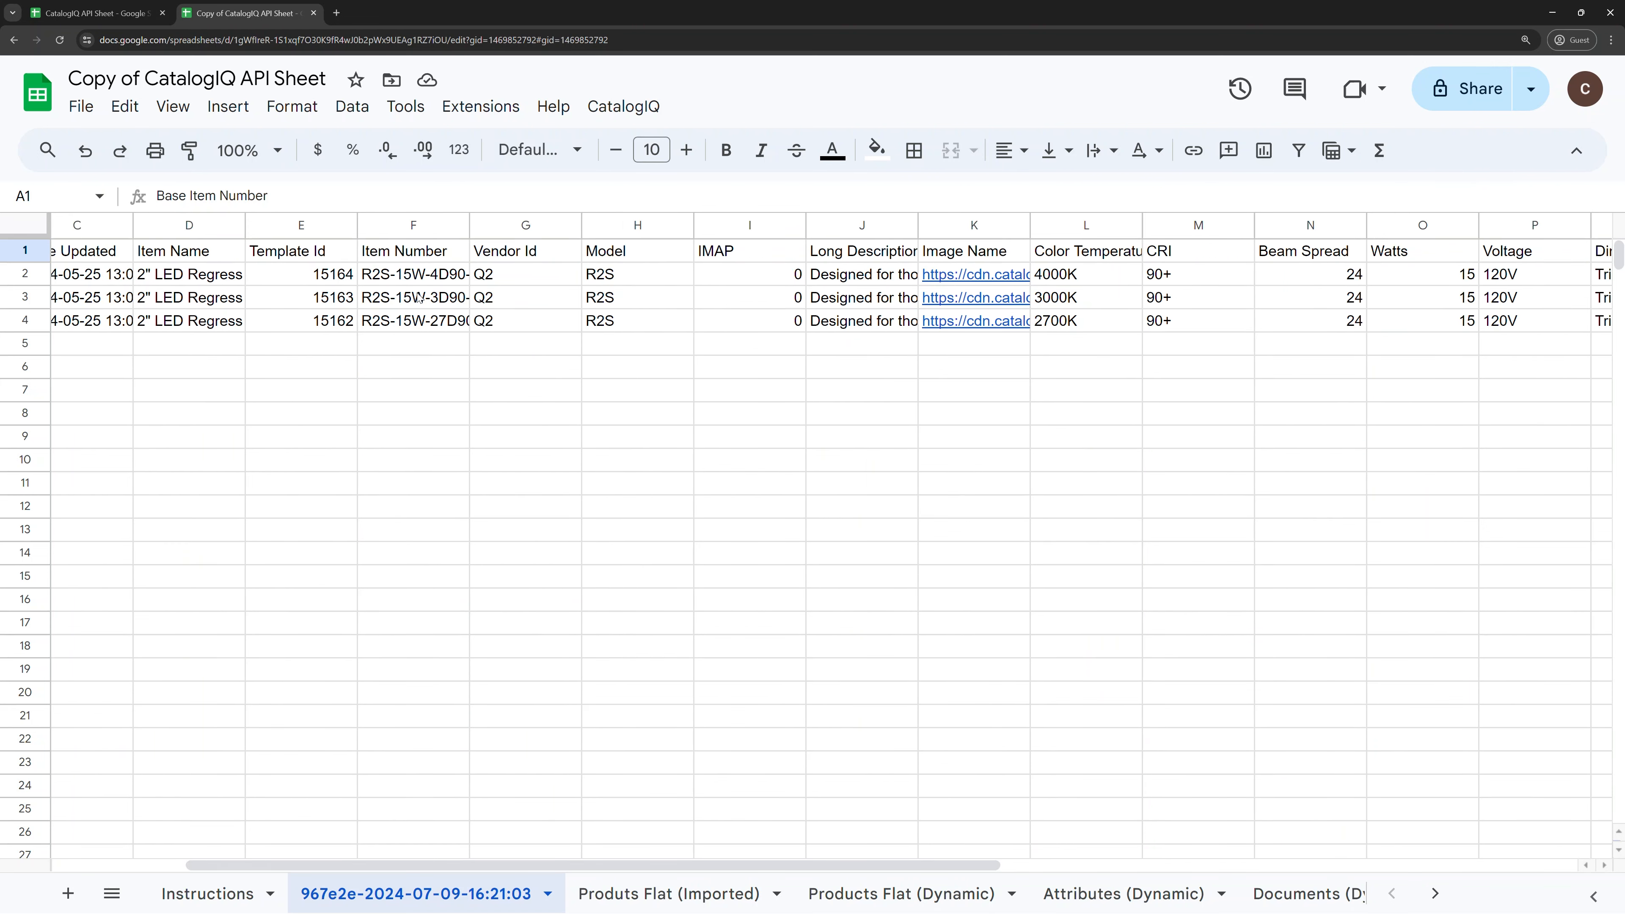
pyautogui.hscroll(3, 419, 297)
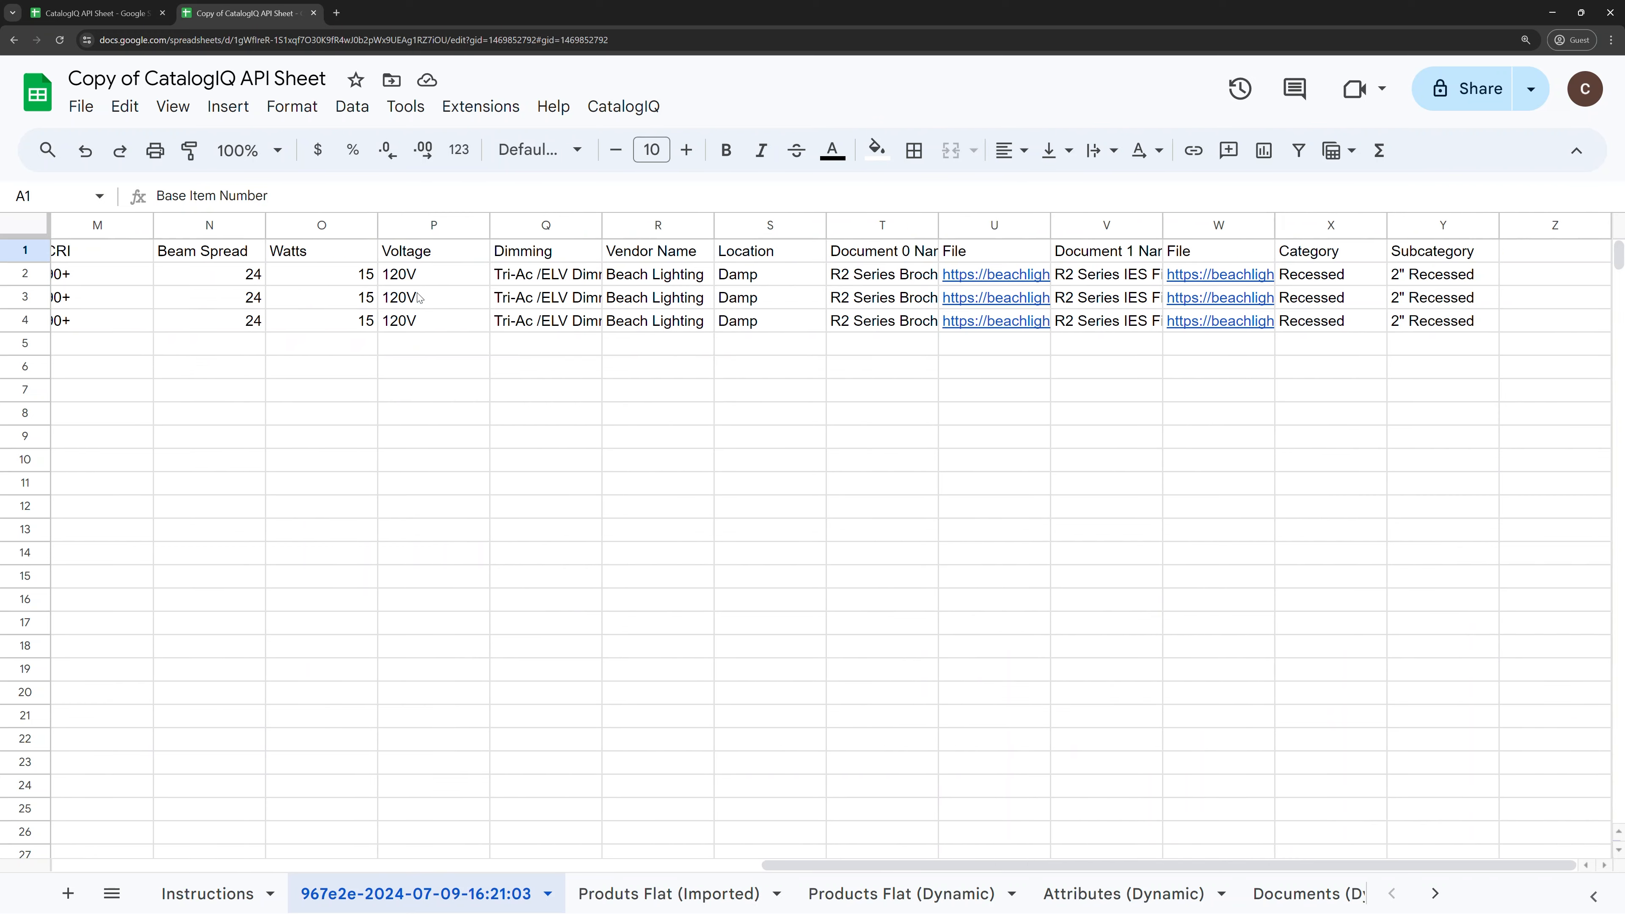
pyautogui.hscroll(-10, 419, 297)
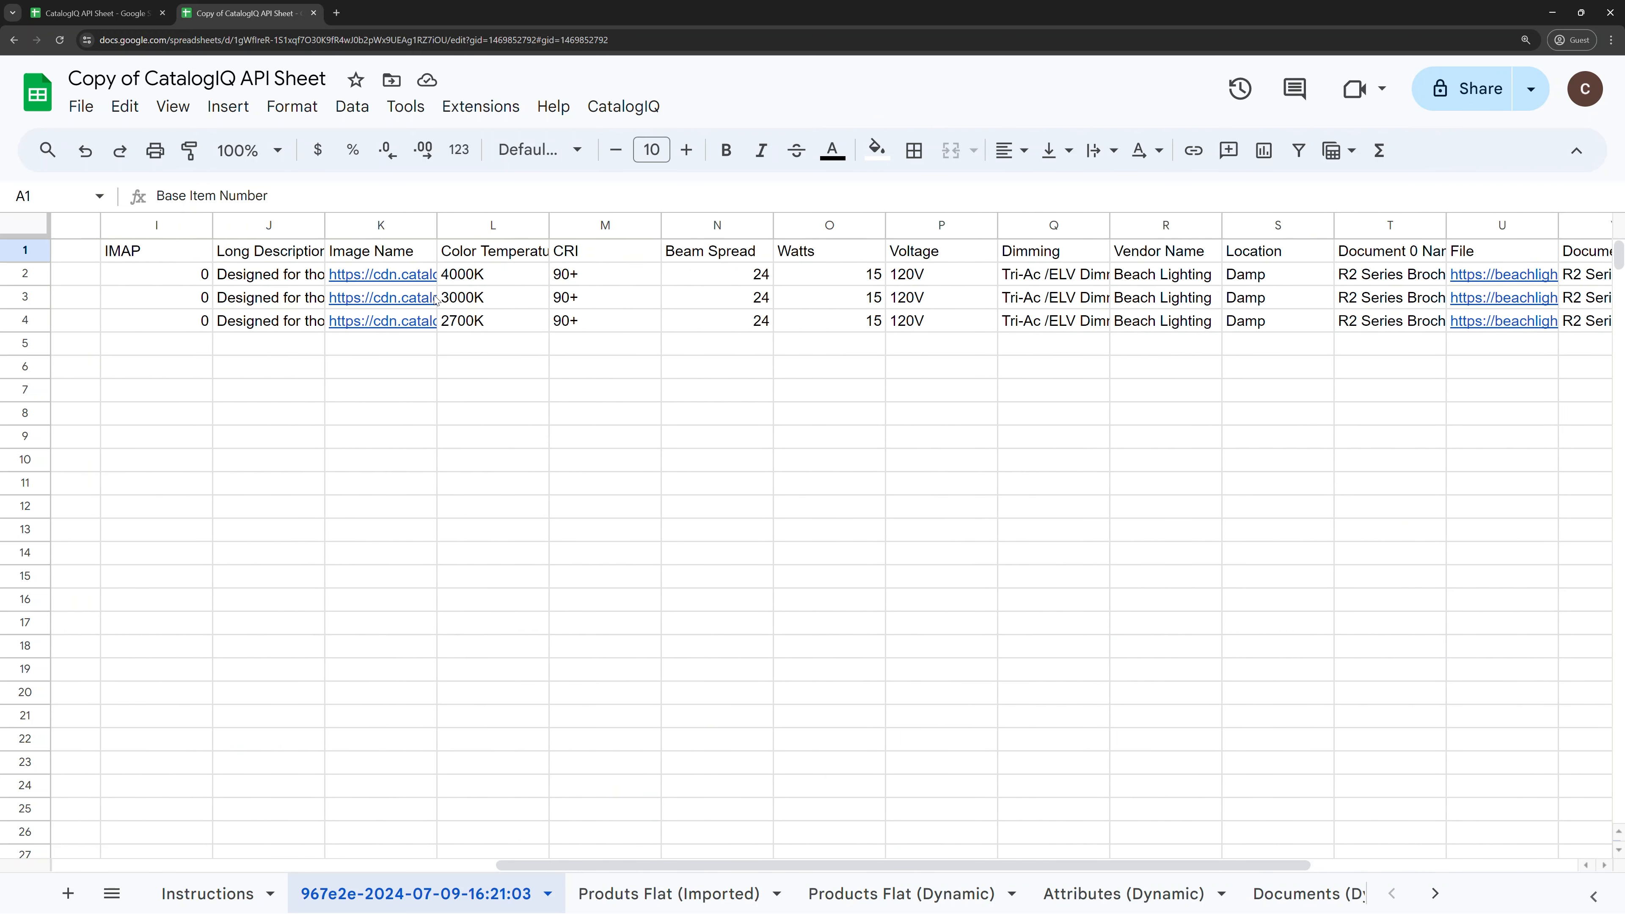
pyautogui.hscroll(-2, 436, 300)
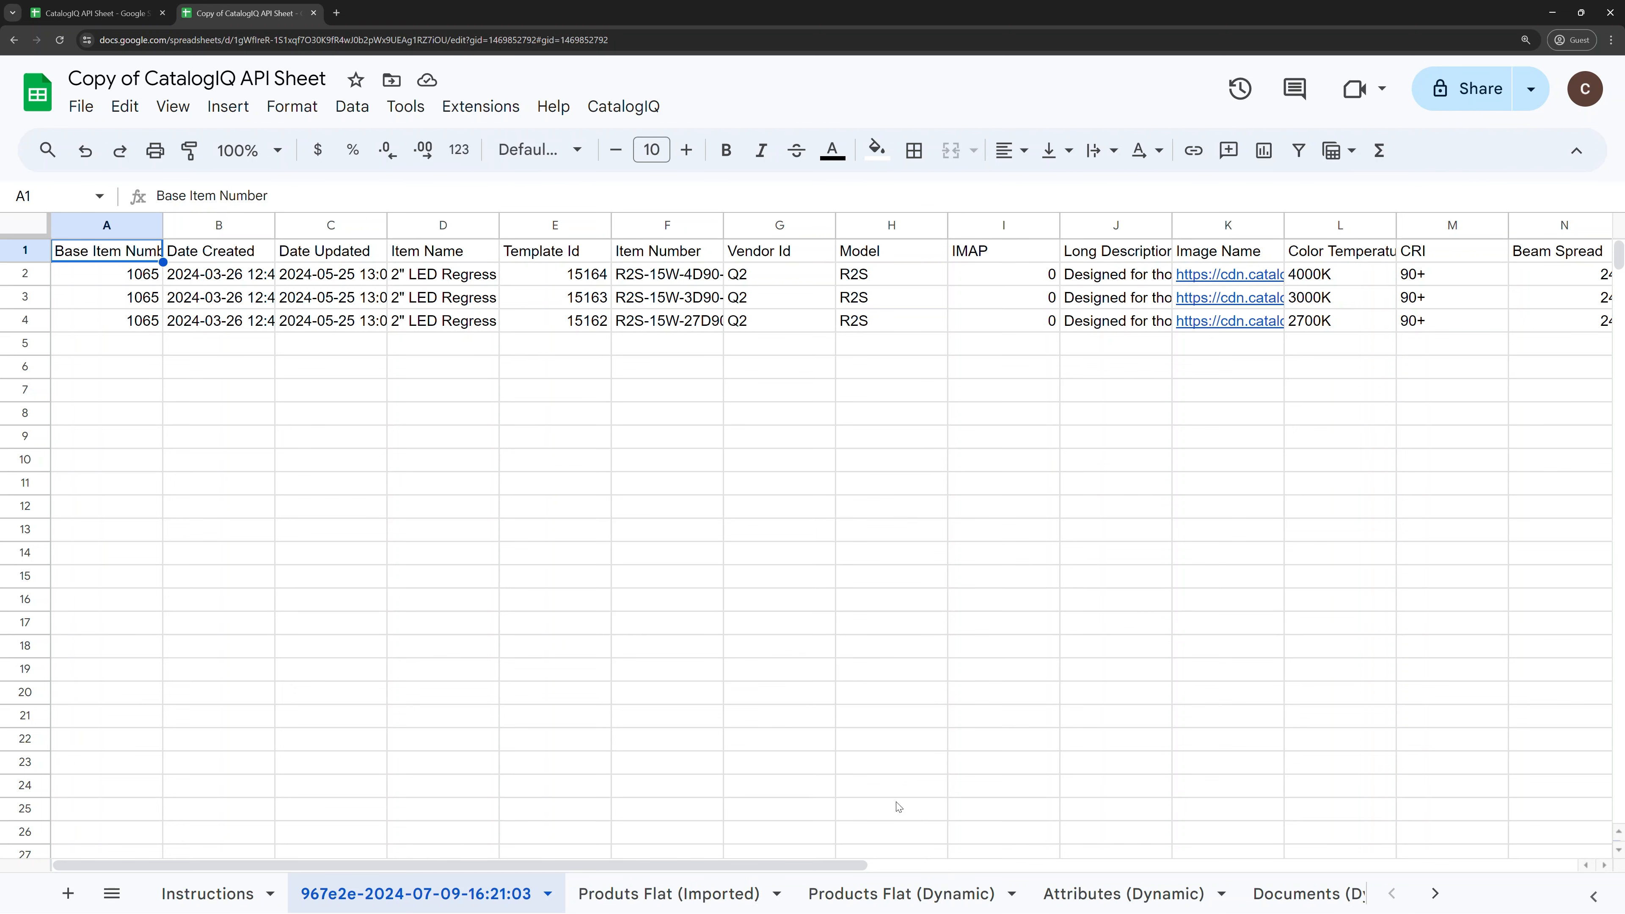
# Step: Inspect the importjsoncatalogiq formula in A1 of Products Flat (Dynamic) without editing it
pyautogui.click(887, 896)
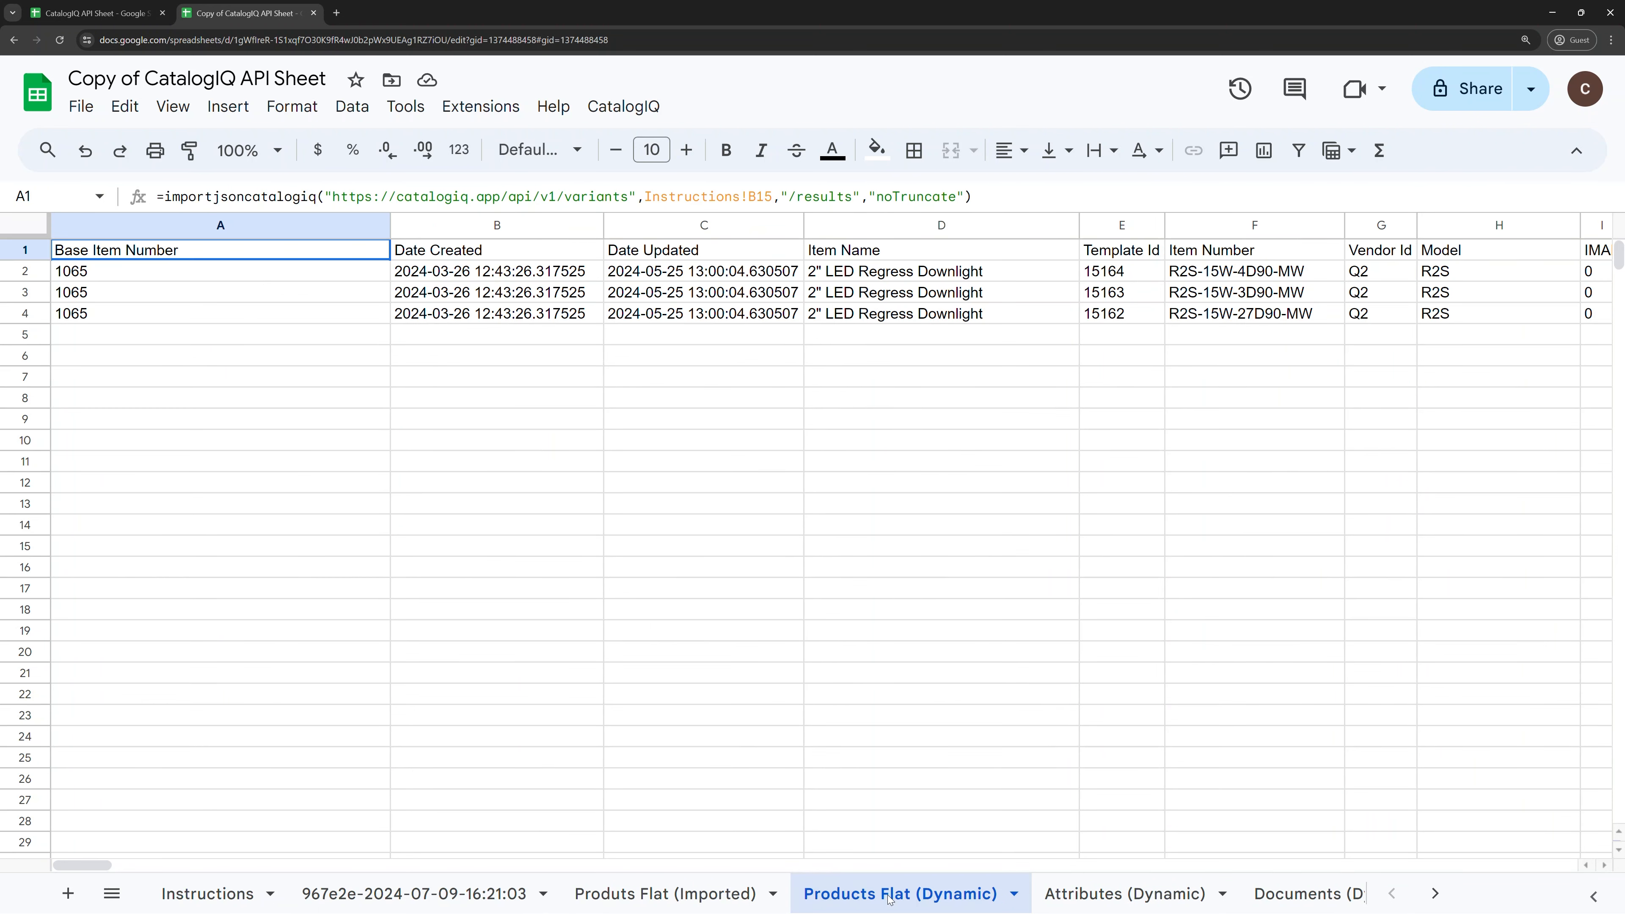
pyautogui.doubleClick(161, 258)
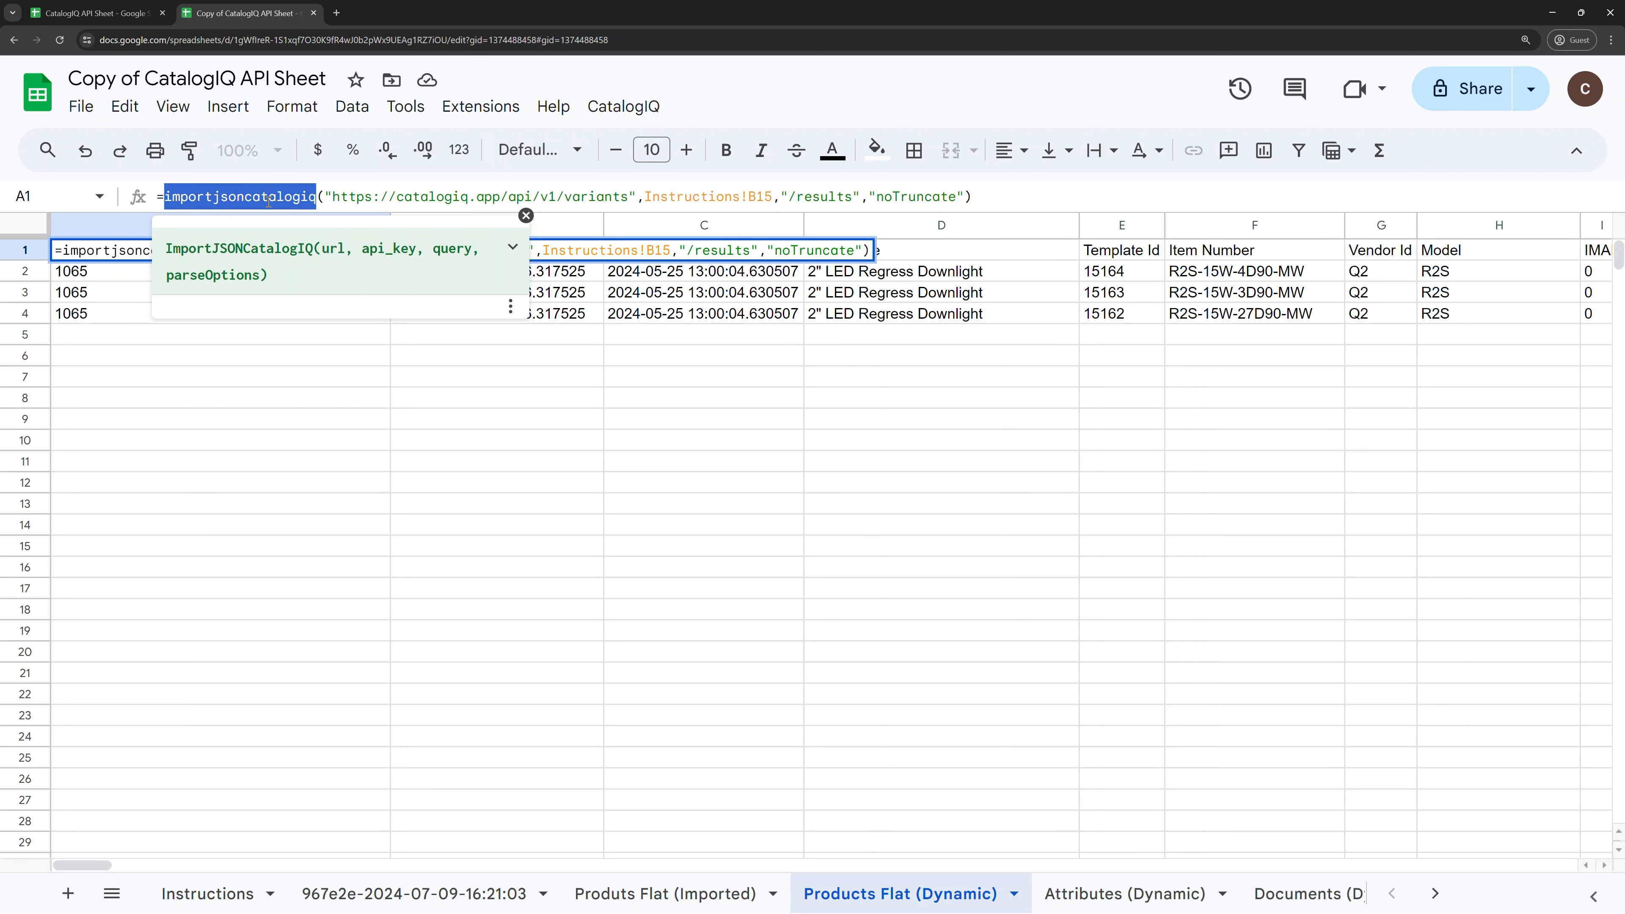
pyautogui.click(512, 247)
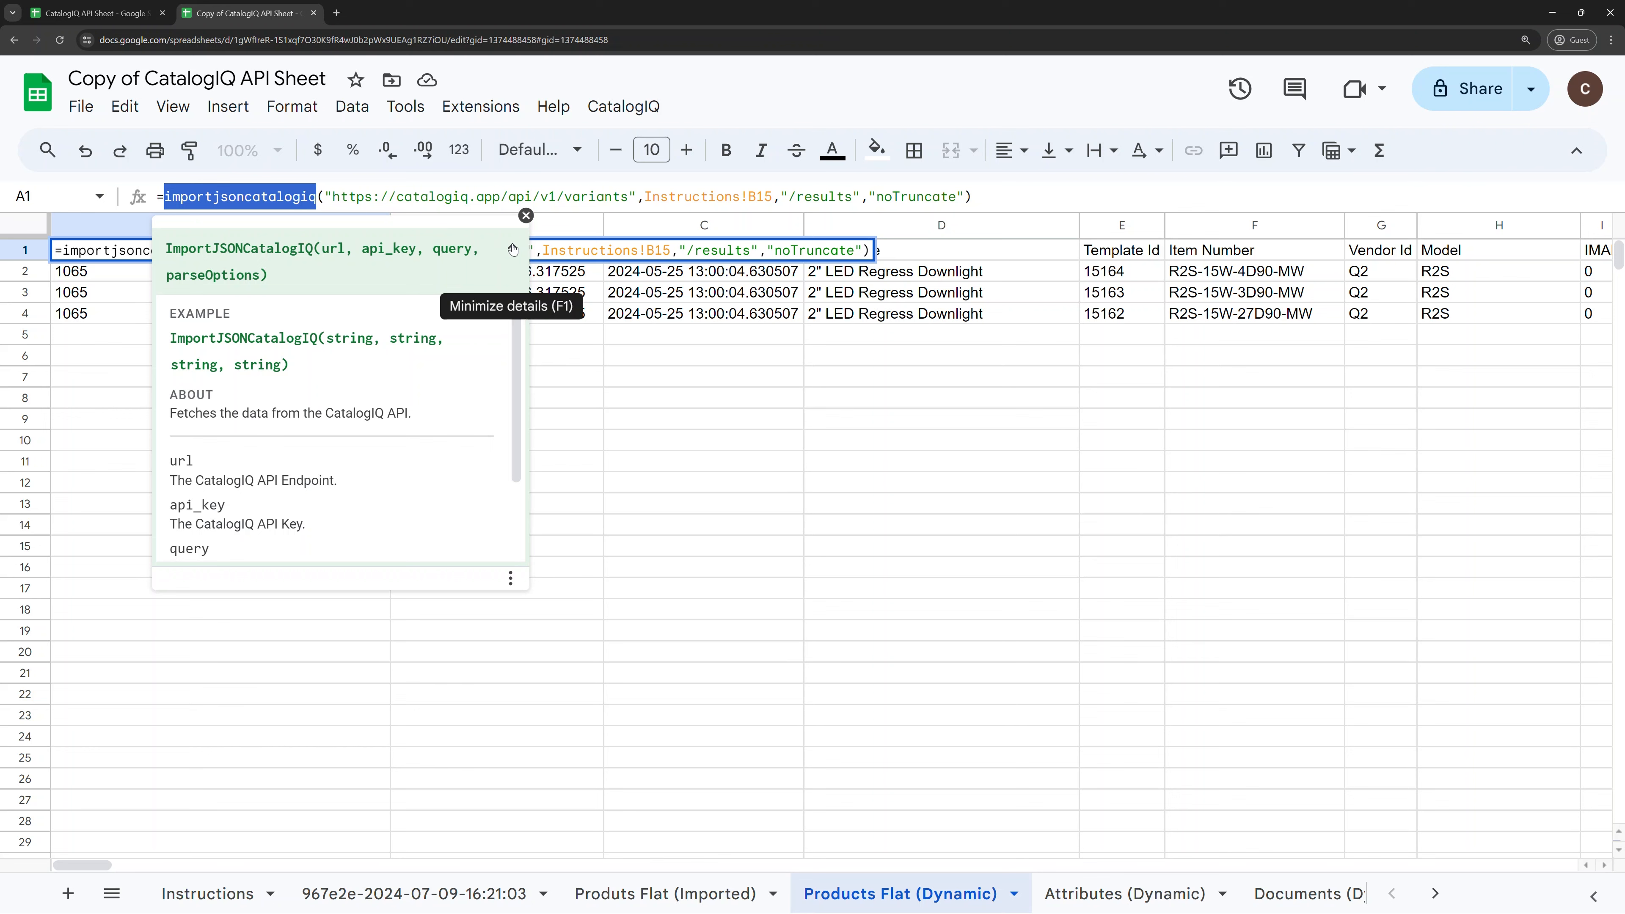
pyautogui.scroll(-2, 449, 359)
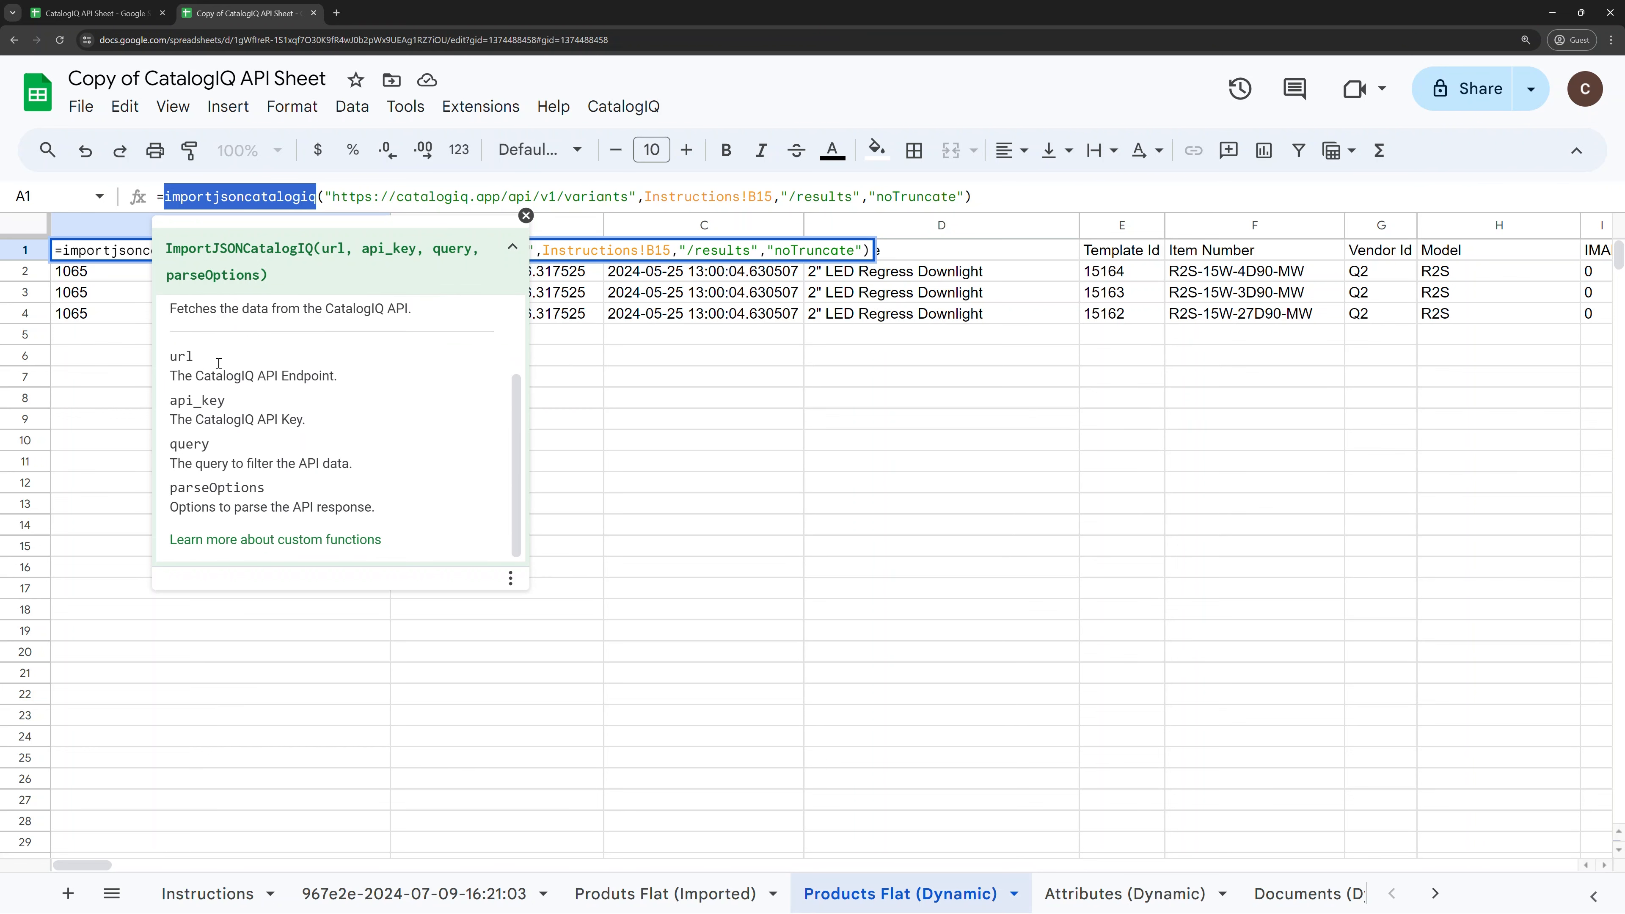
pyautogui.click(526, 215)
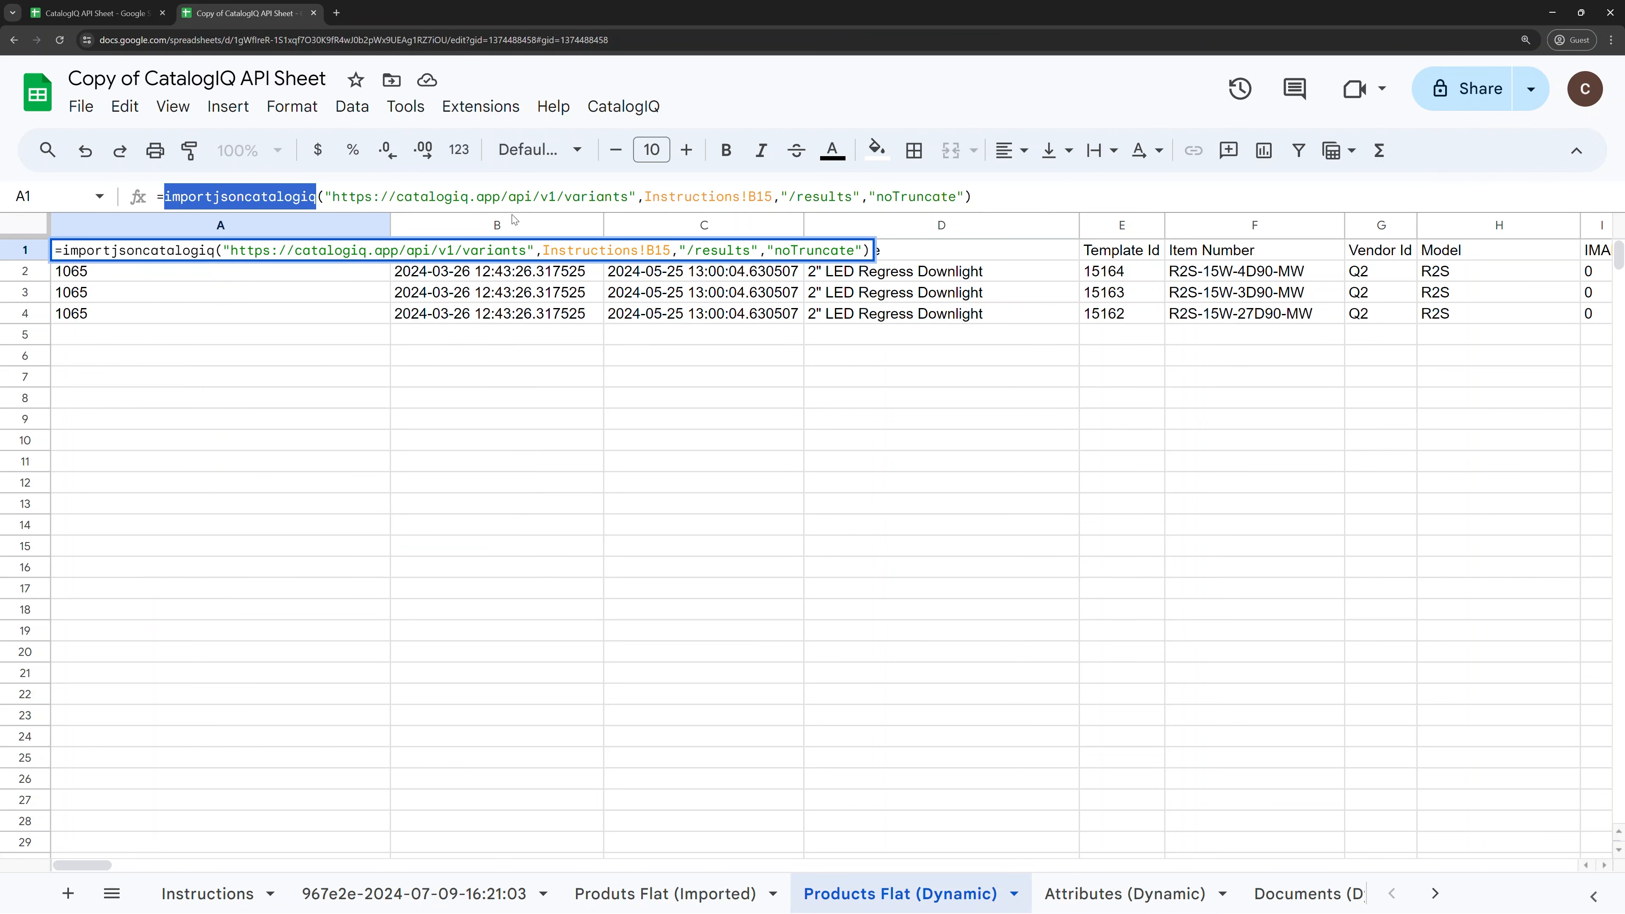
pyautogui.click(179, 315)
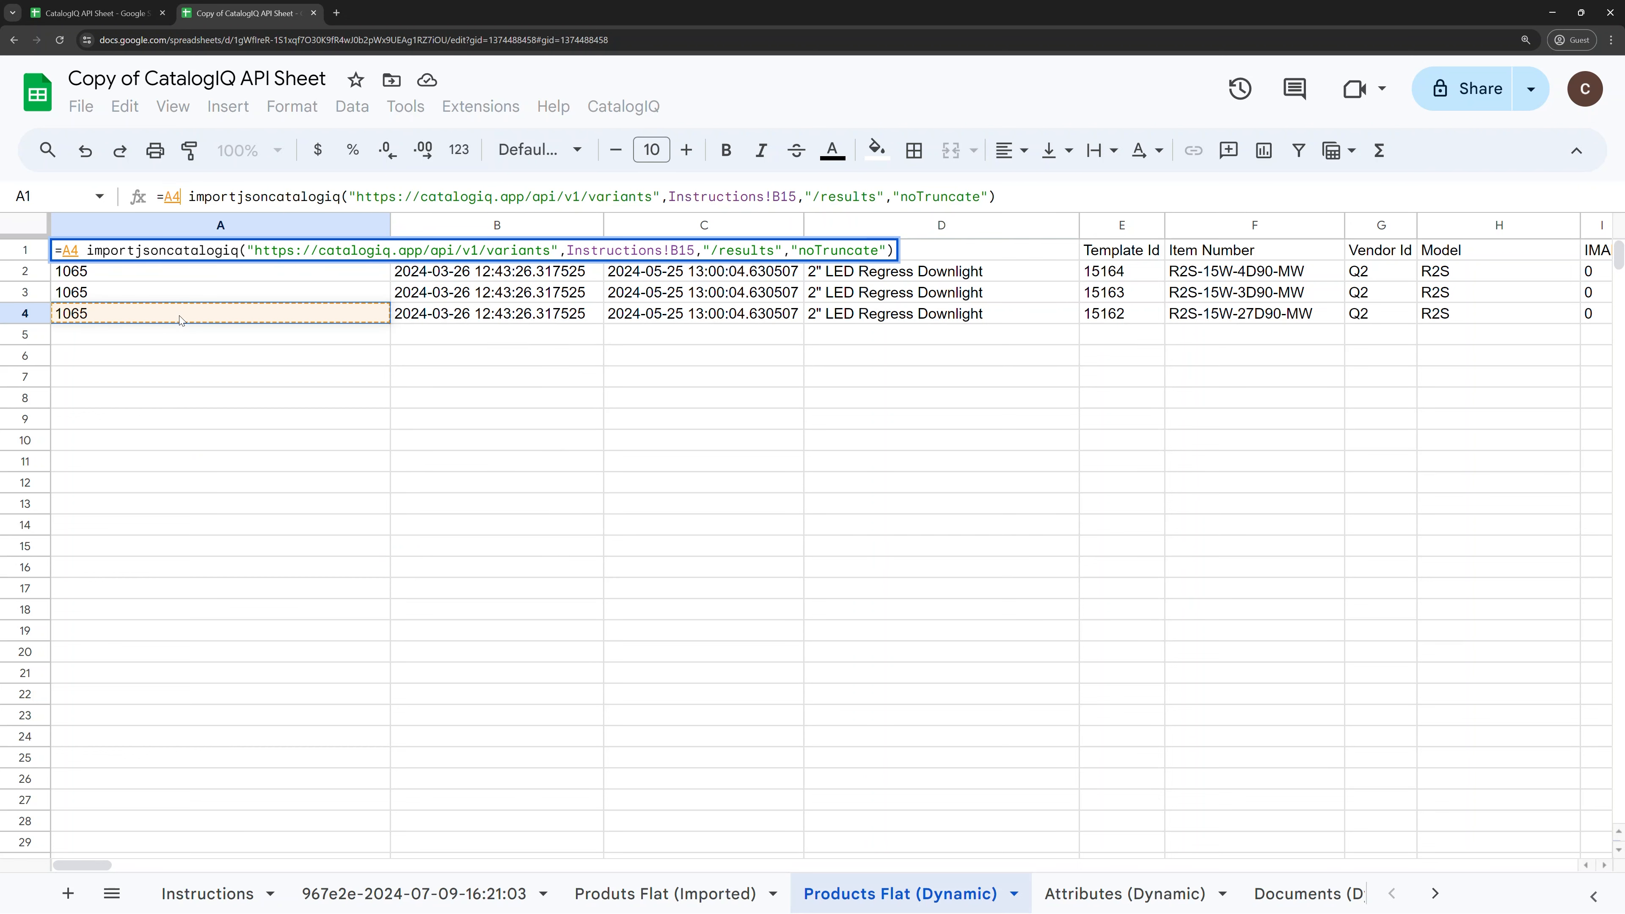
pyautogui.press('Escape')
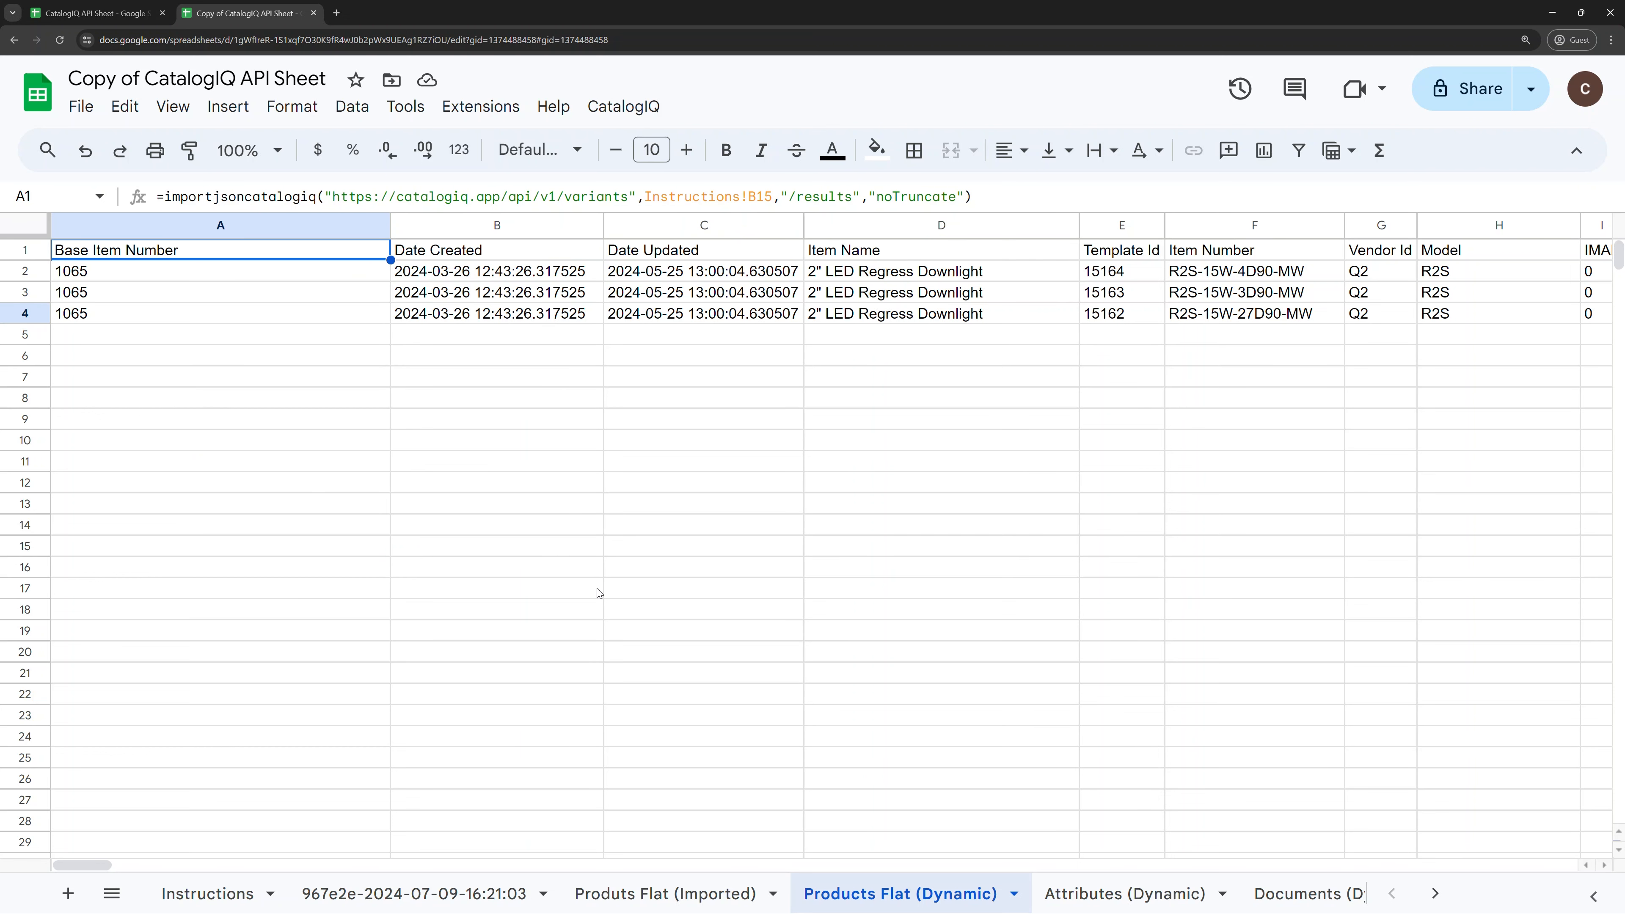
pyautogui.click(182, 895)
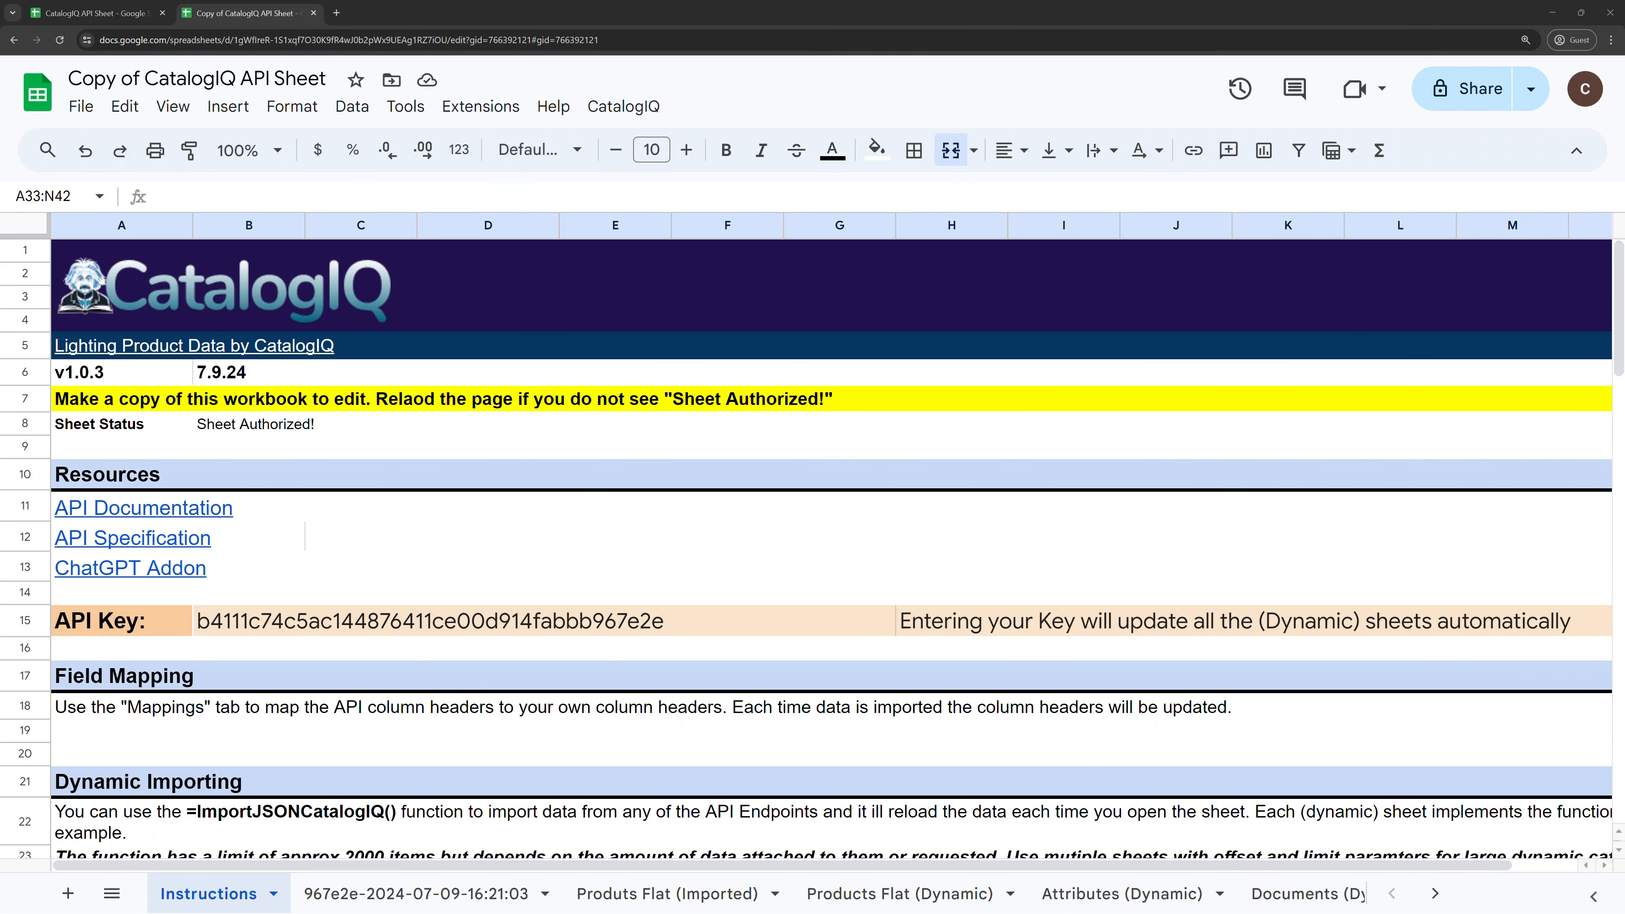
# Step: Replace the API key in the Instructions API Key cell with a pasted new key
pyautogui.click(252, 620)
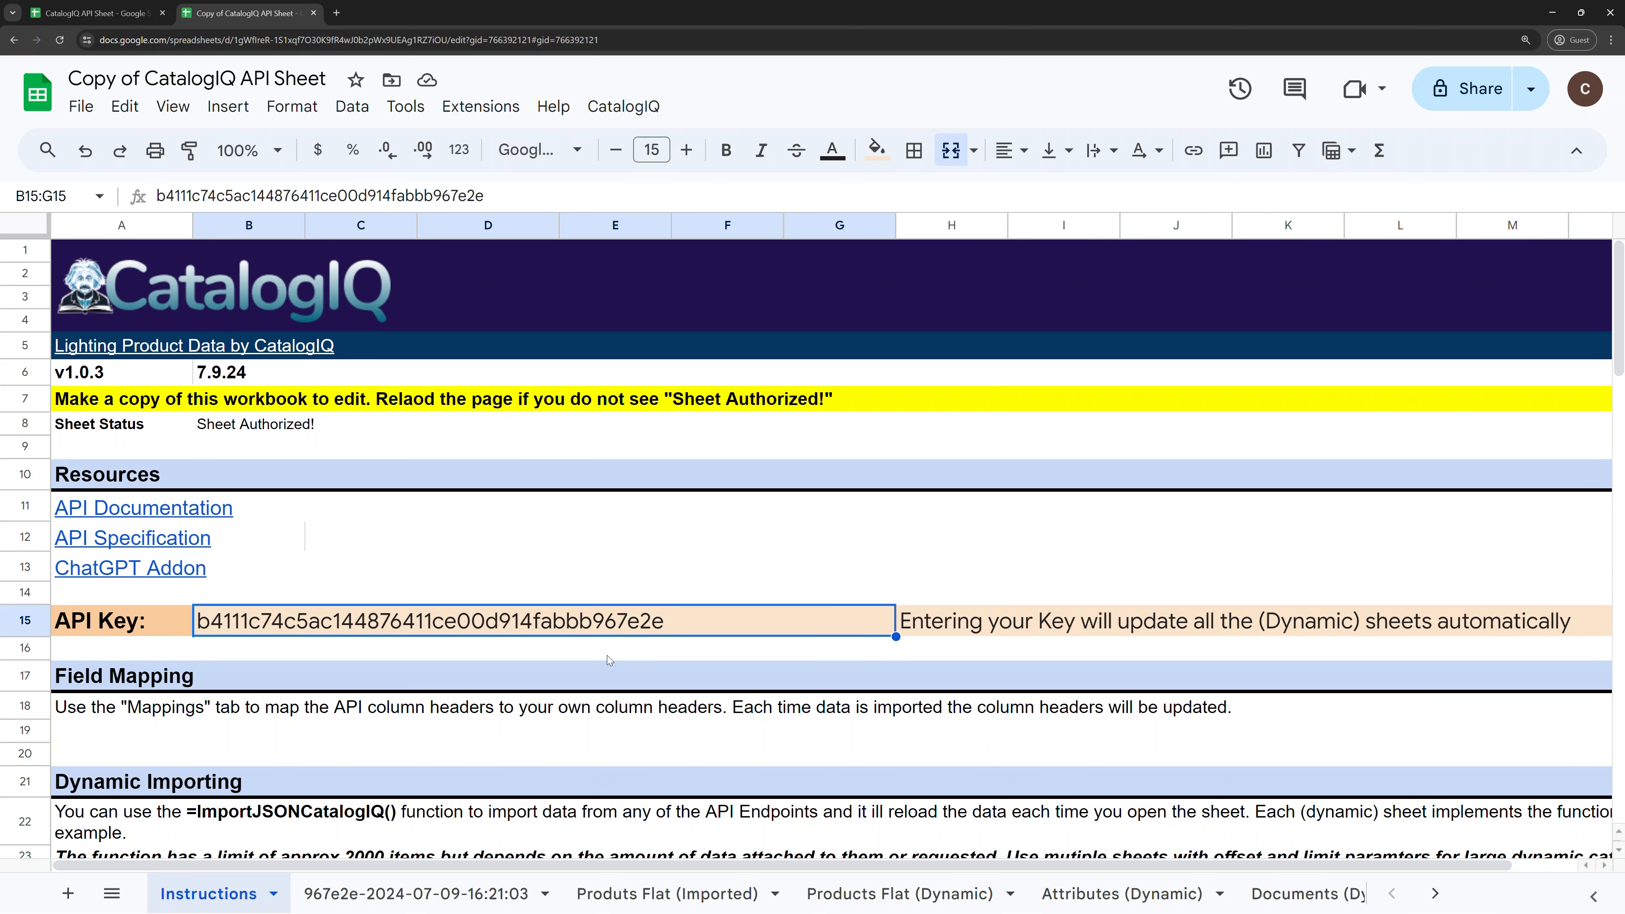
pyautogui.press('Delete')
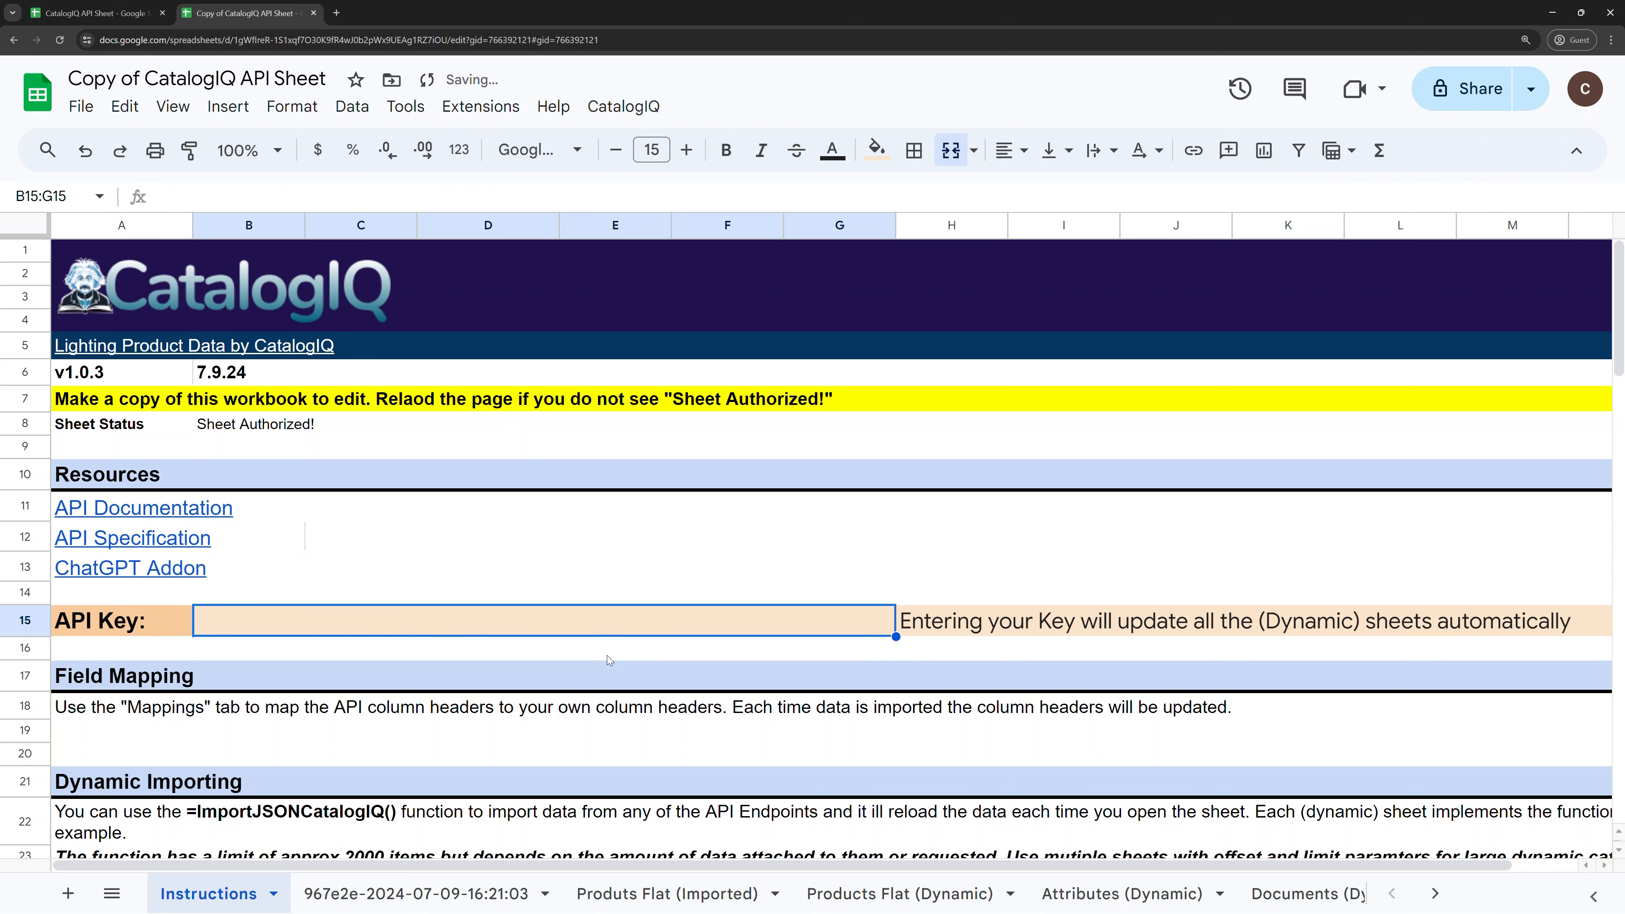
pyautogui.hotkey('ctrl', 'v')
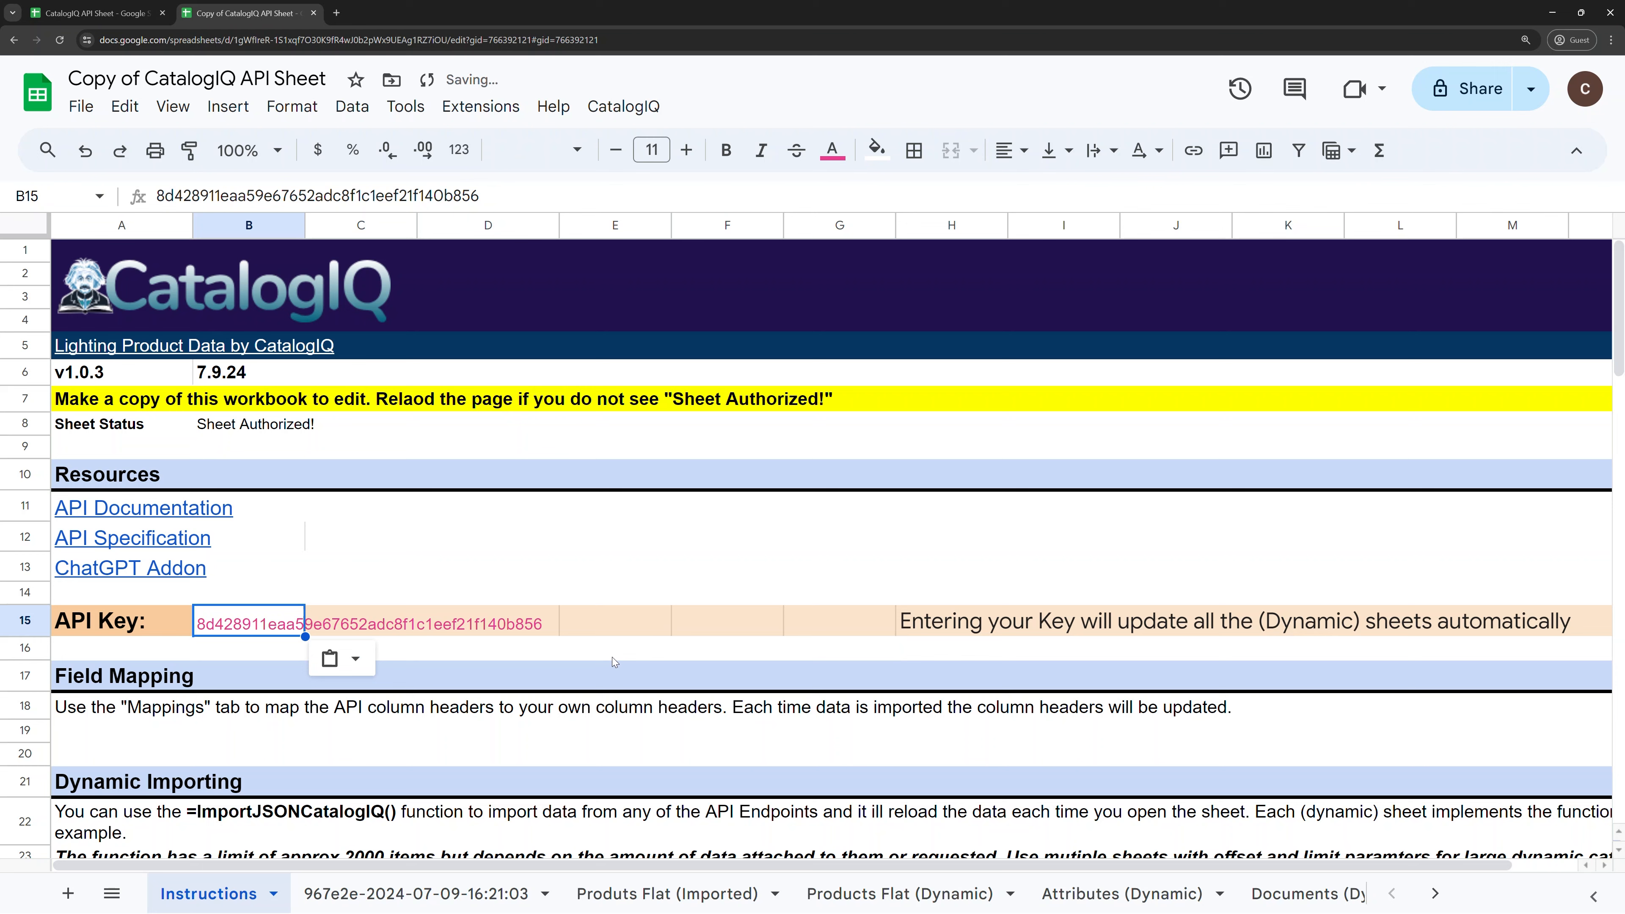
pyautogui.click(611, 657)
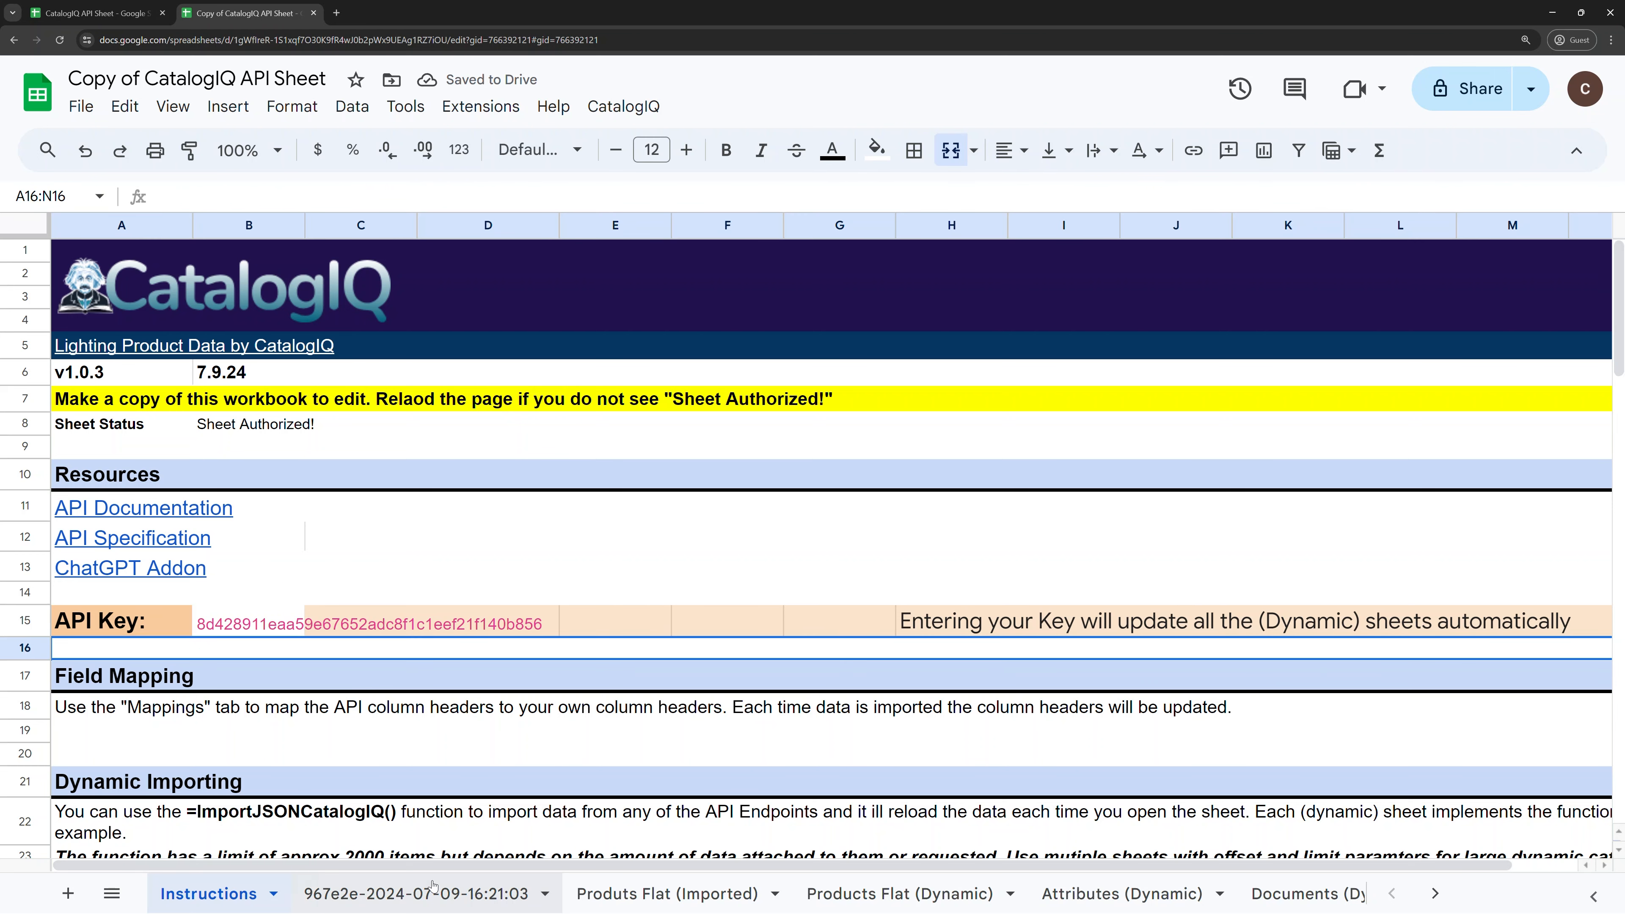
# Step: Scroll through the reloaded Products Flat (Dynamic) sheet's hundreds of catalog rows
pyautogui.doubleClick(900, 893)
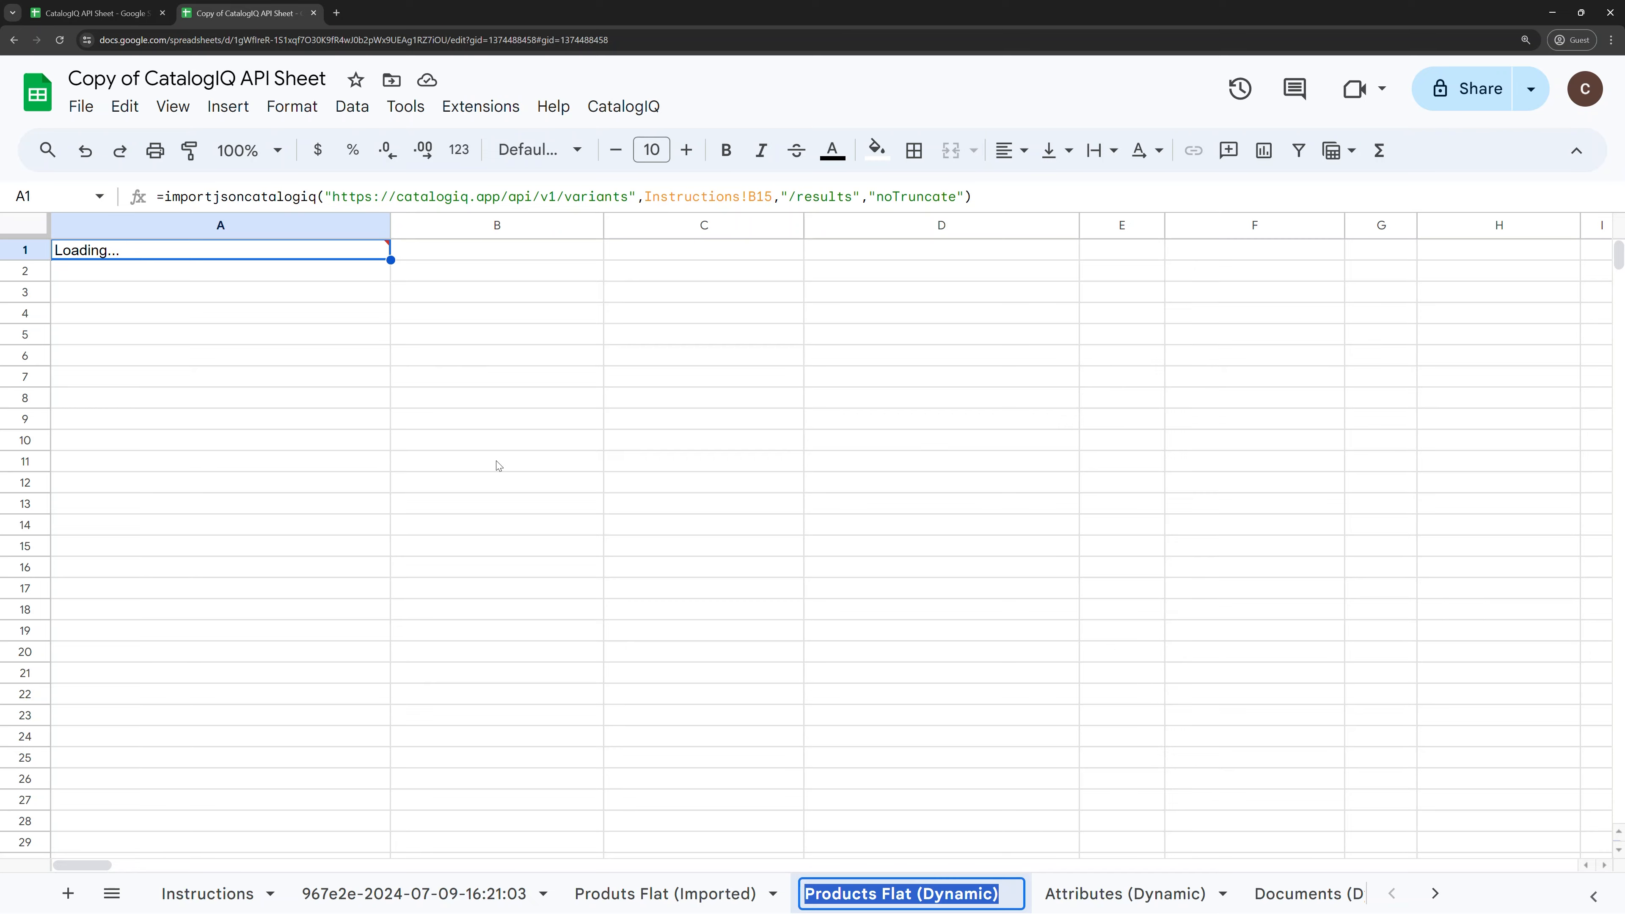
pyautogui.scroll(-15, 535, 557)
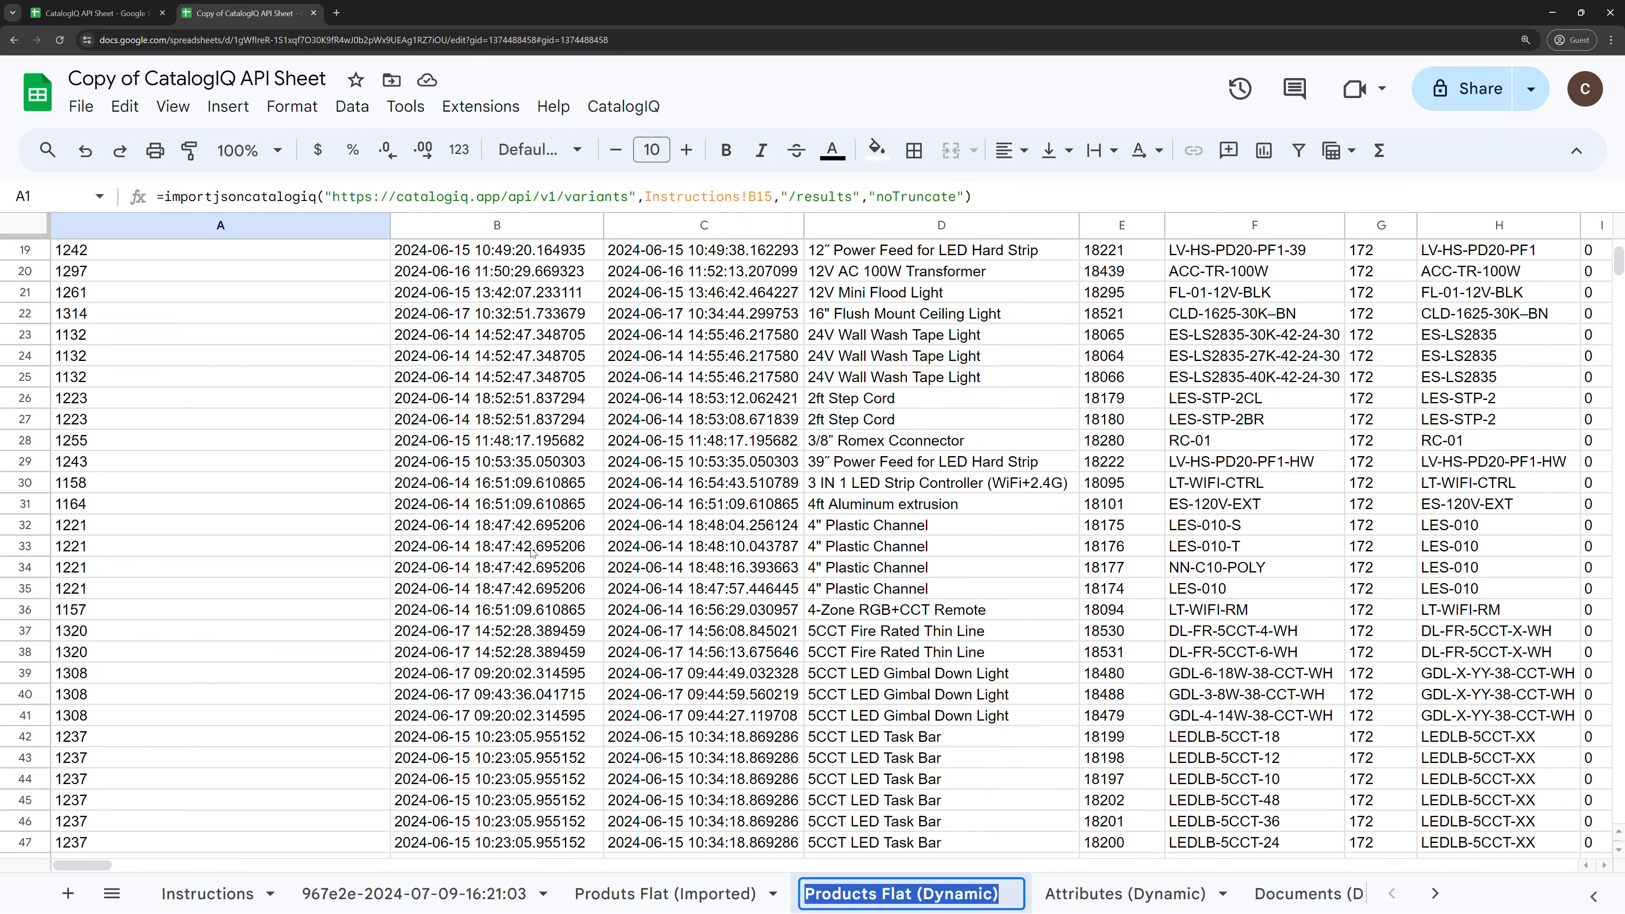
pyautogui.scroll(-20, 533, 560)
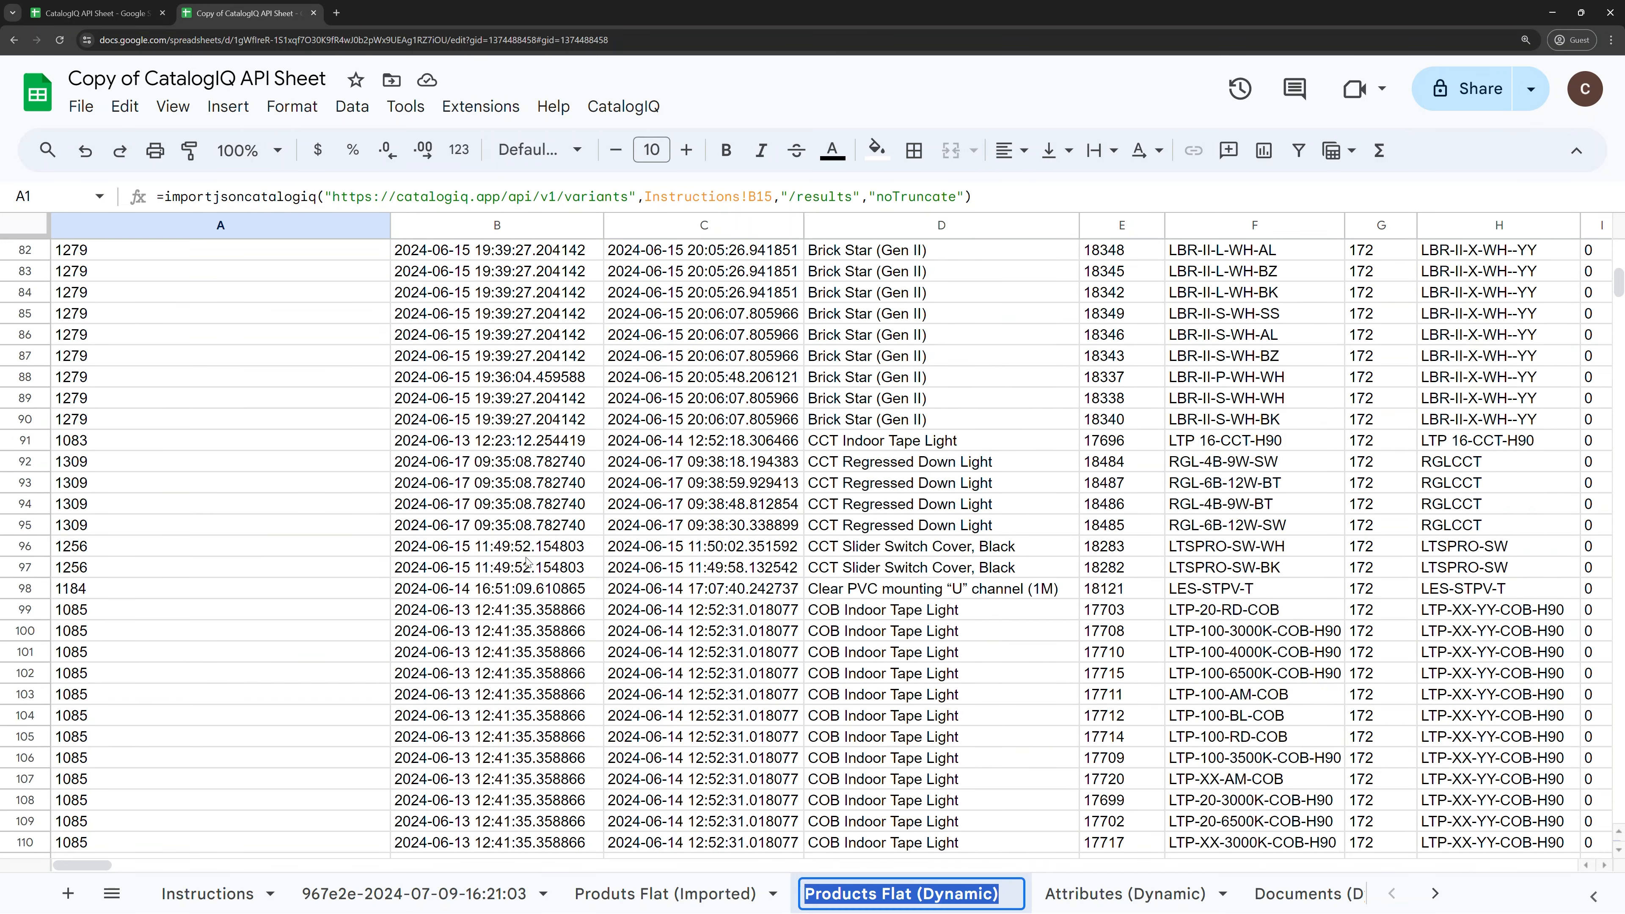
pyautogui.scroll(-14, 526, 562)
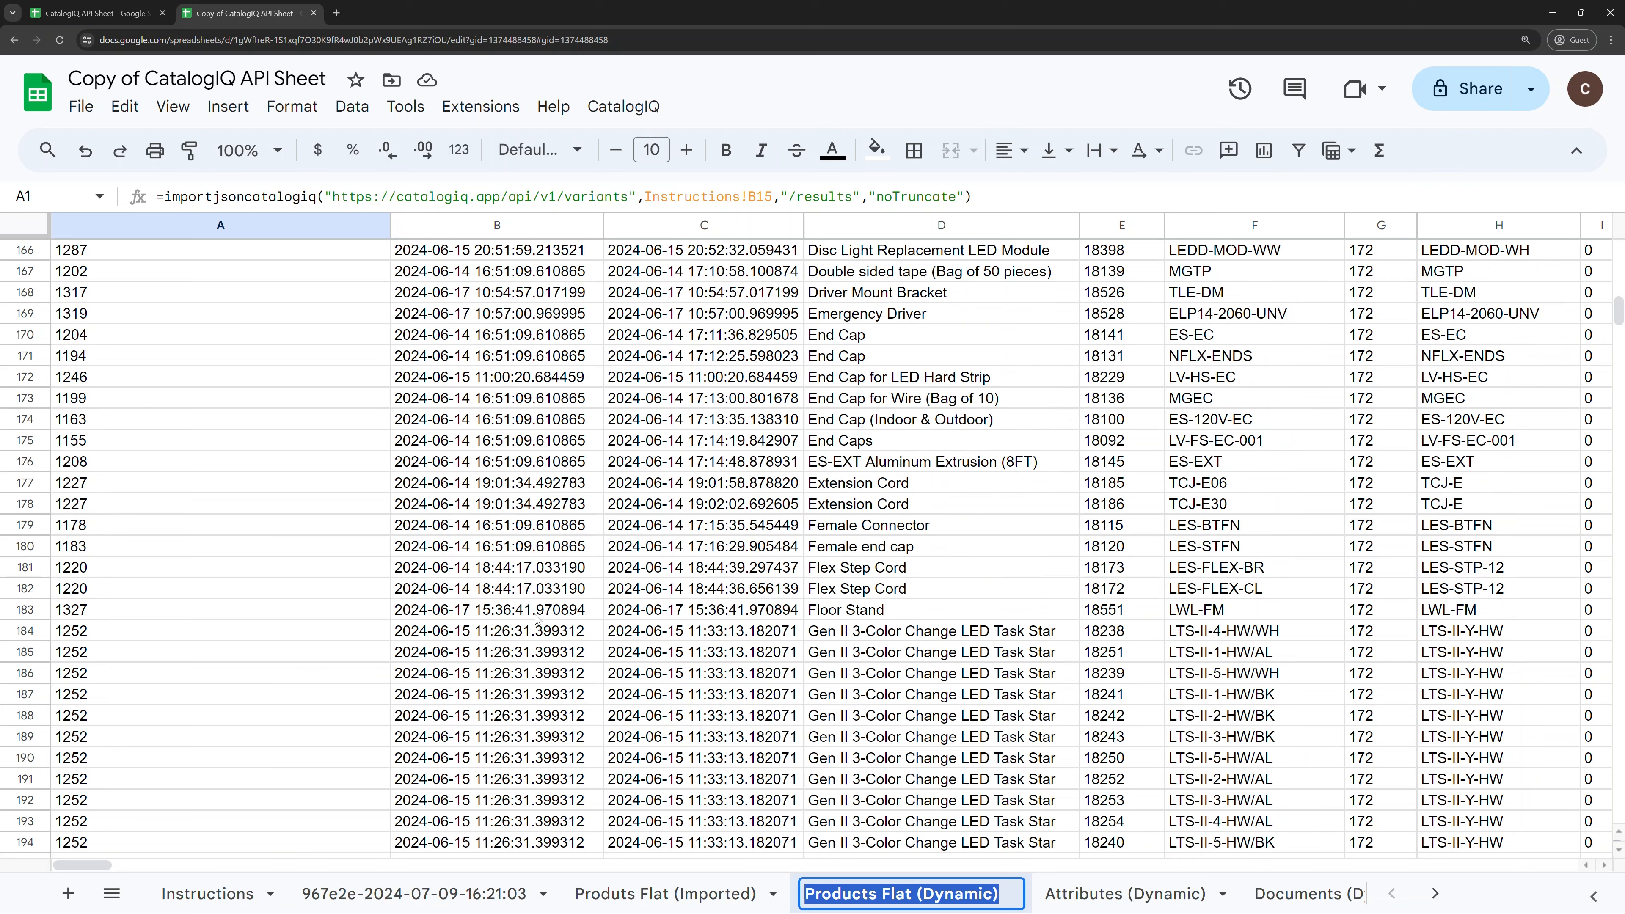
pyautogui.click(534, 610)
pyautogui.click(268, 898)
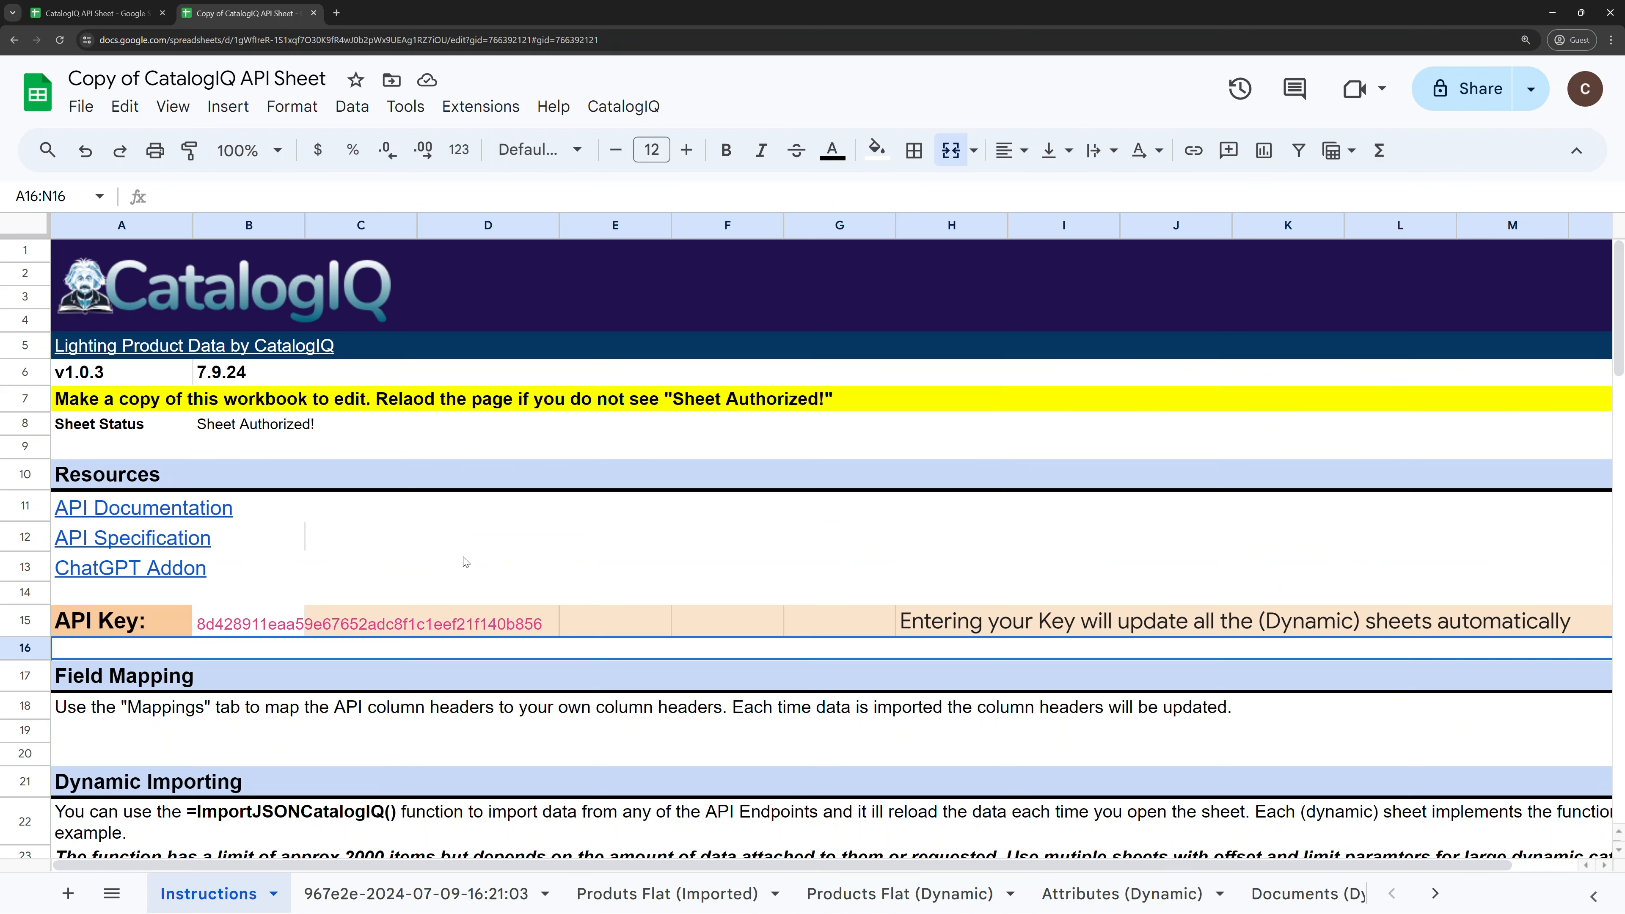
# Step: Undo the paste to restore the original API key in the Instructions sheet
pyautogui.click(472, 568)
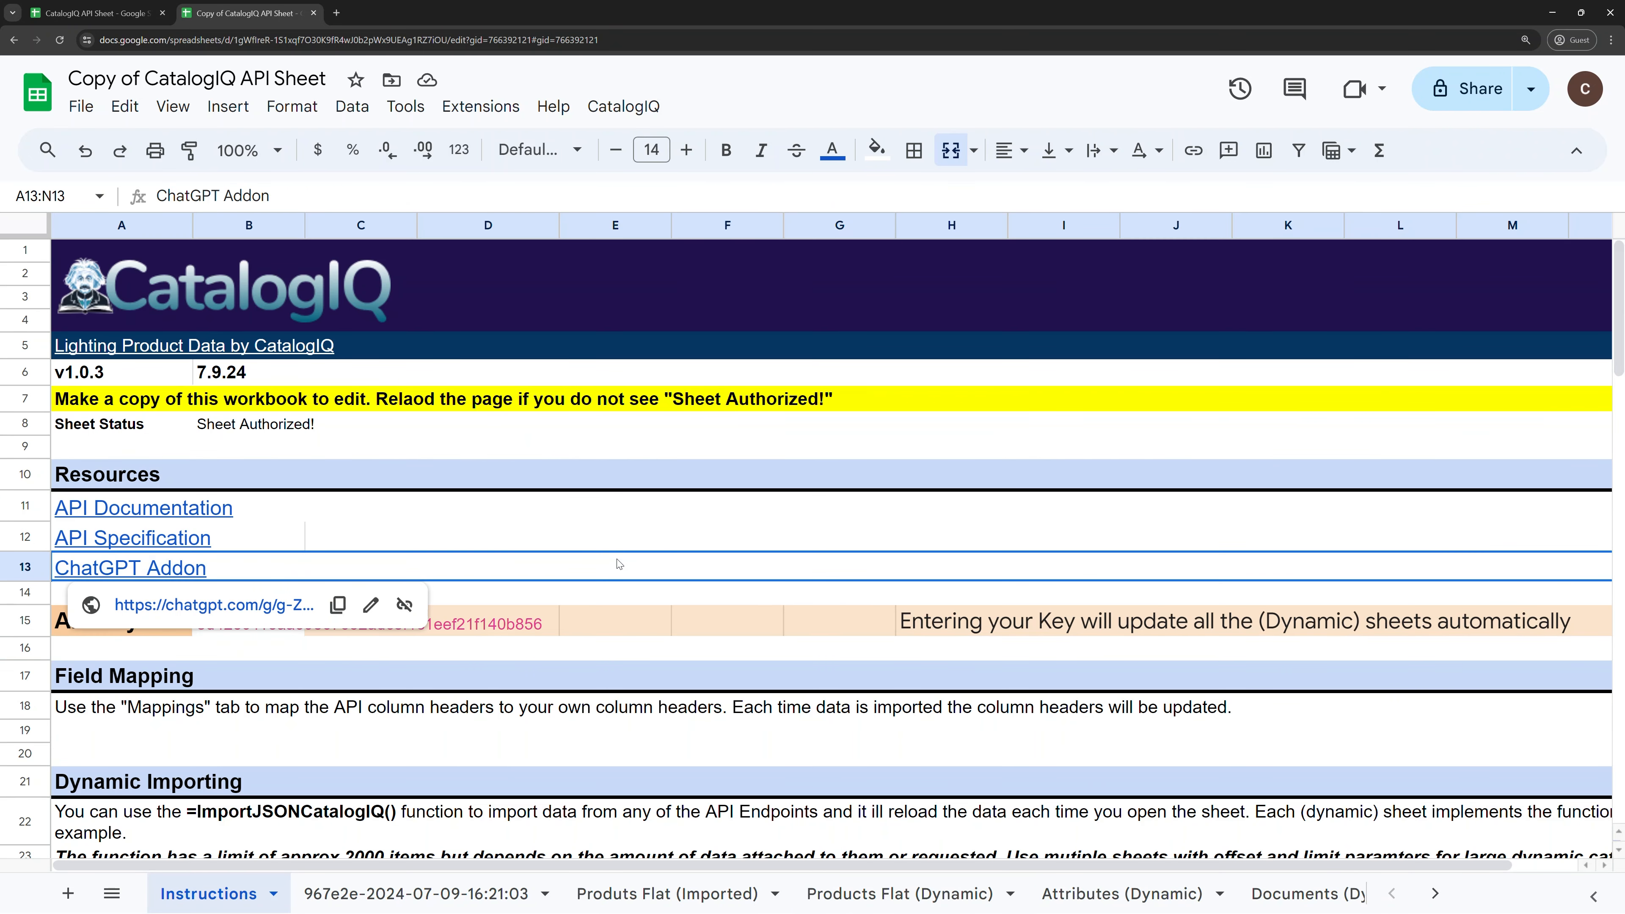
pyautogui.hotkey('ctrl', 'z')
pyautogui.hotkey('ctrl', 'shift', 'v')
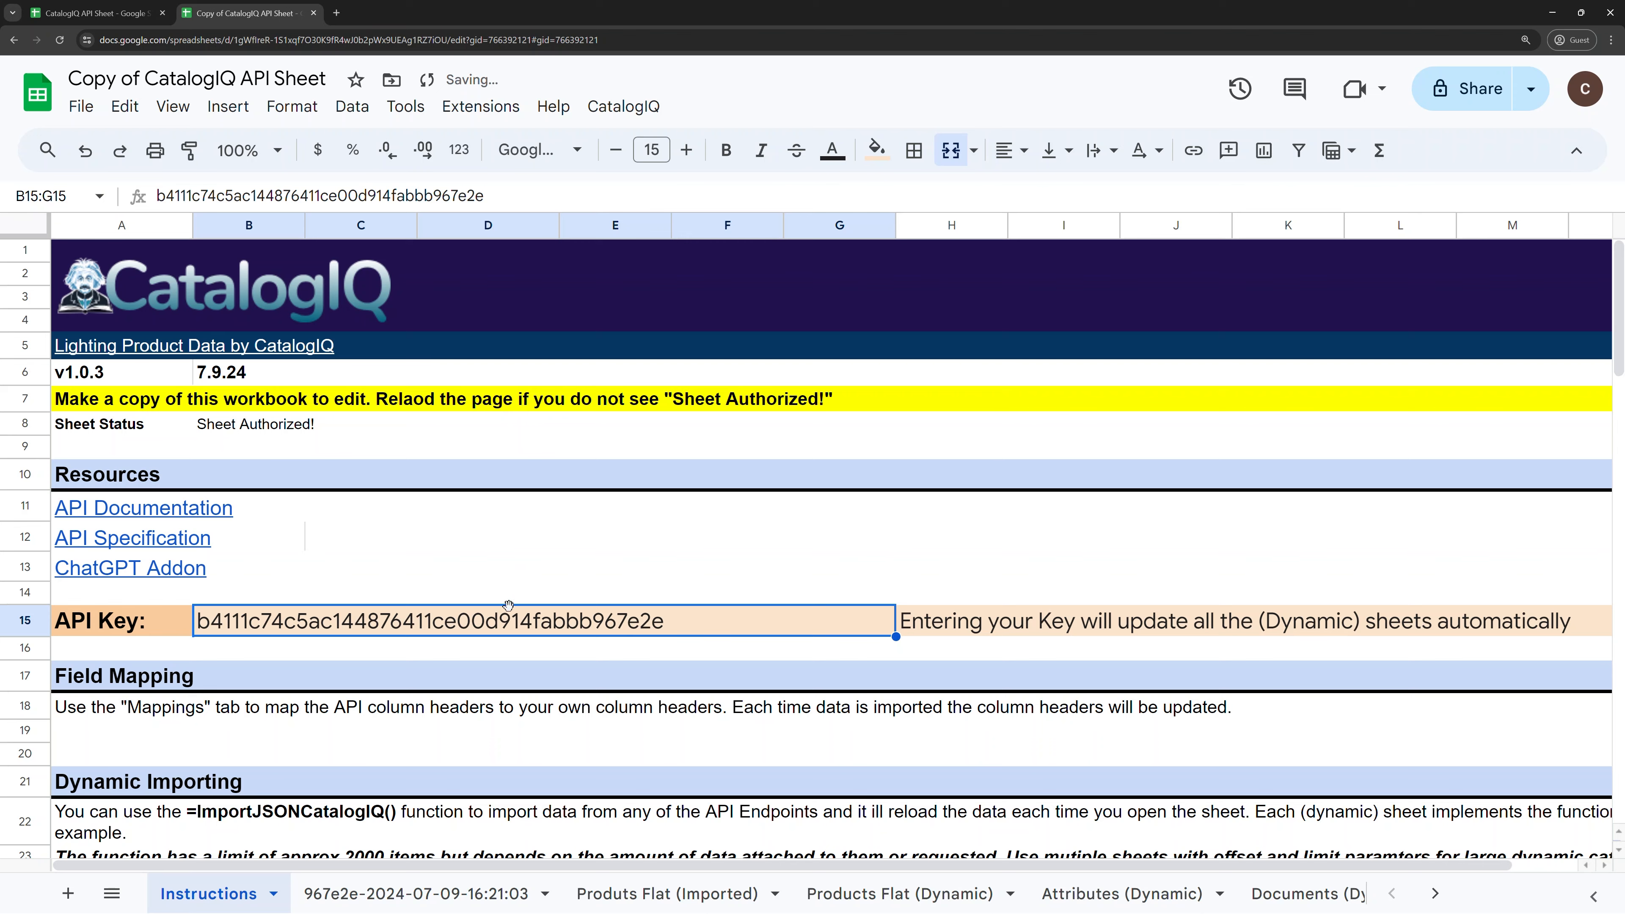
# Step: Confirm Products Flat (Dynamic) shows the three 2" LED Regress Downlight rows again
pyautogui.click(899, 894)
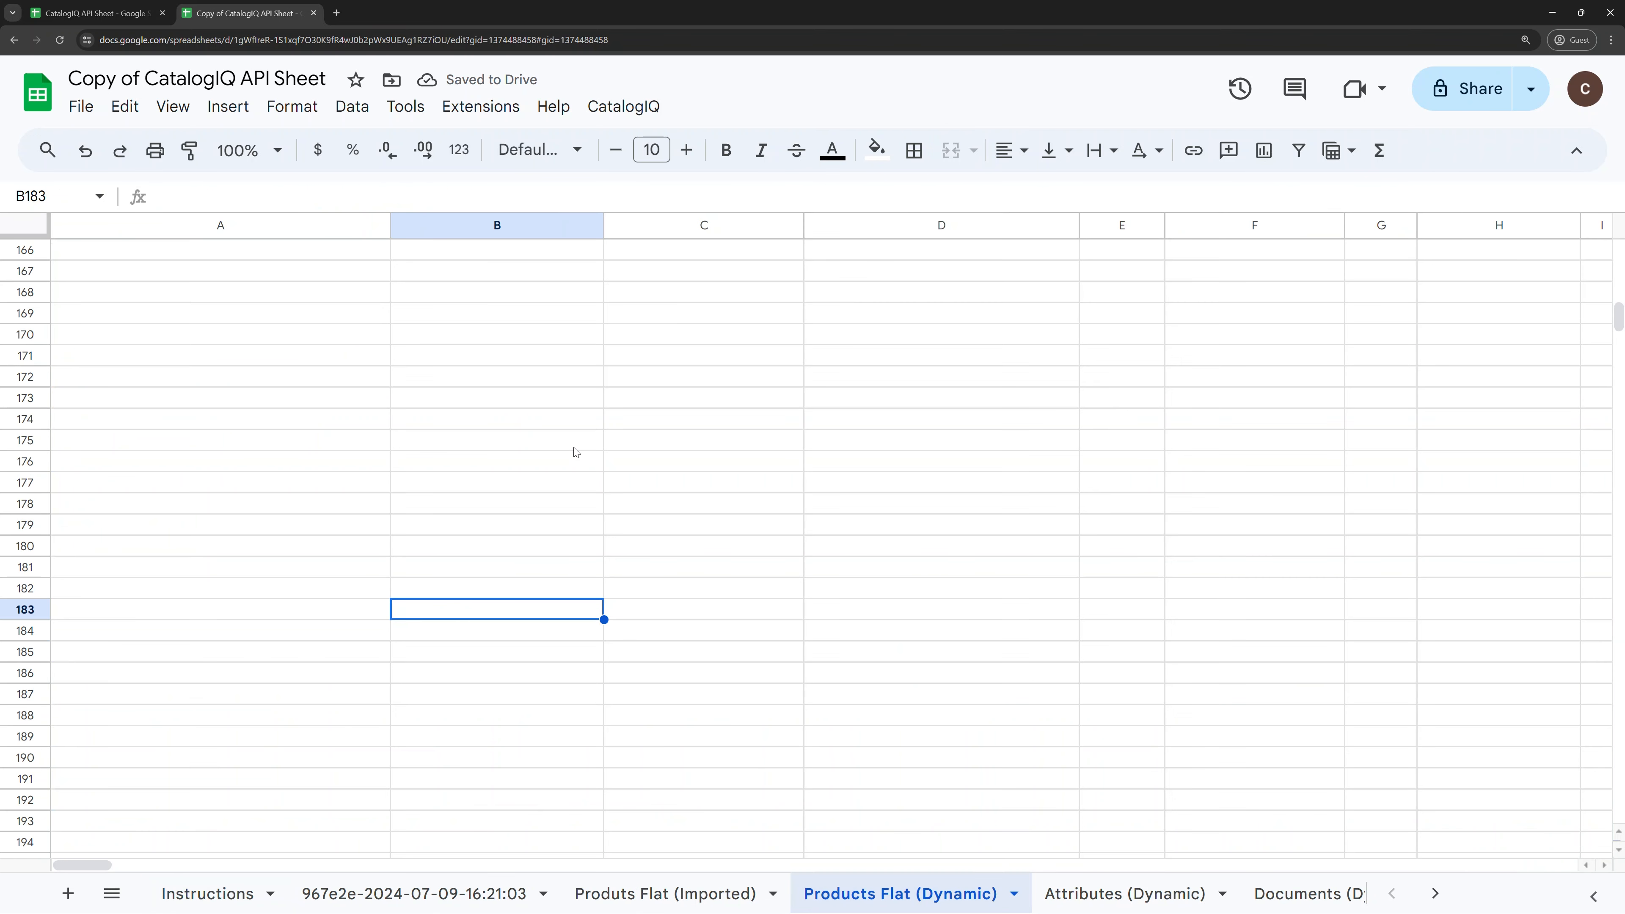
pyautogui.scroll(20, 587, 468)
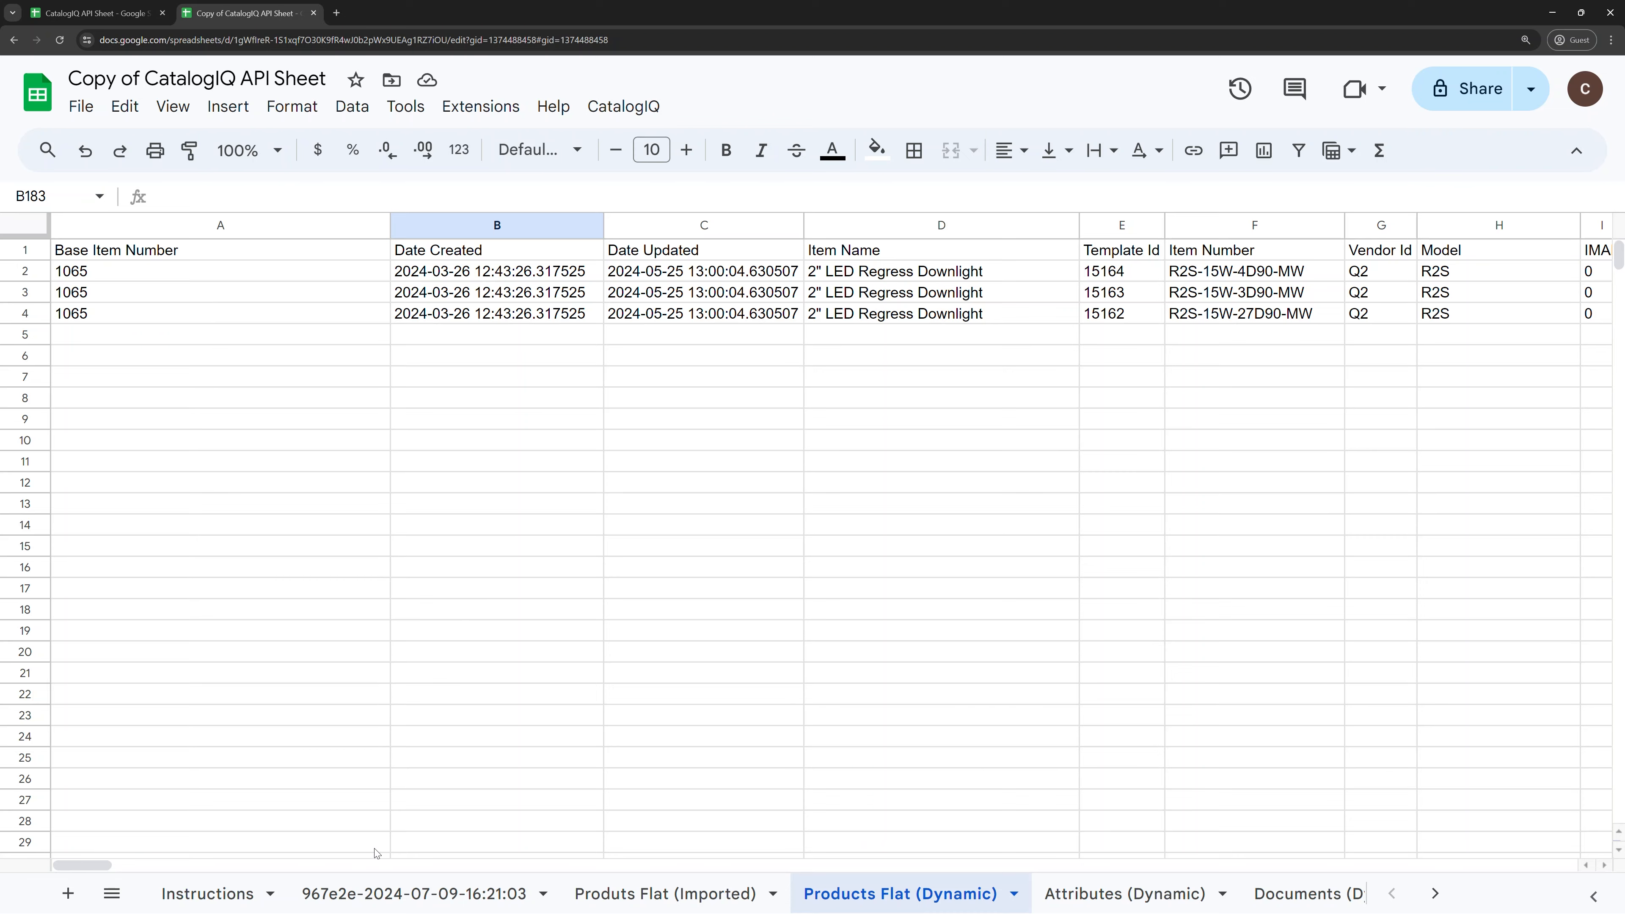
pyautogui.click(195, 894)
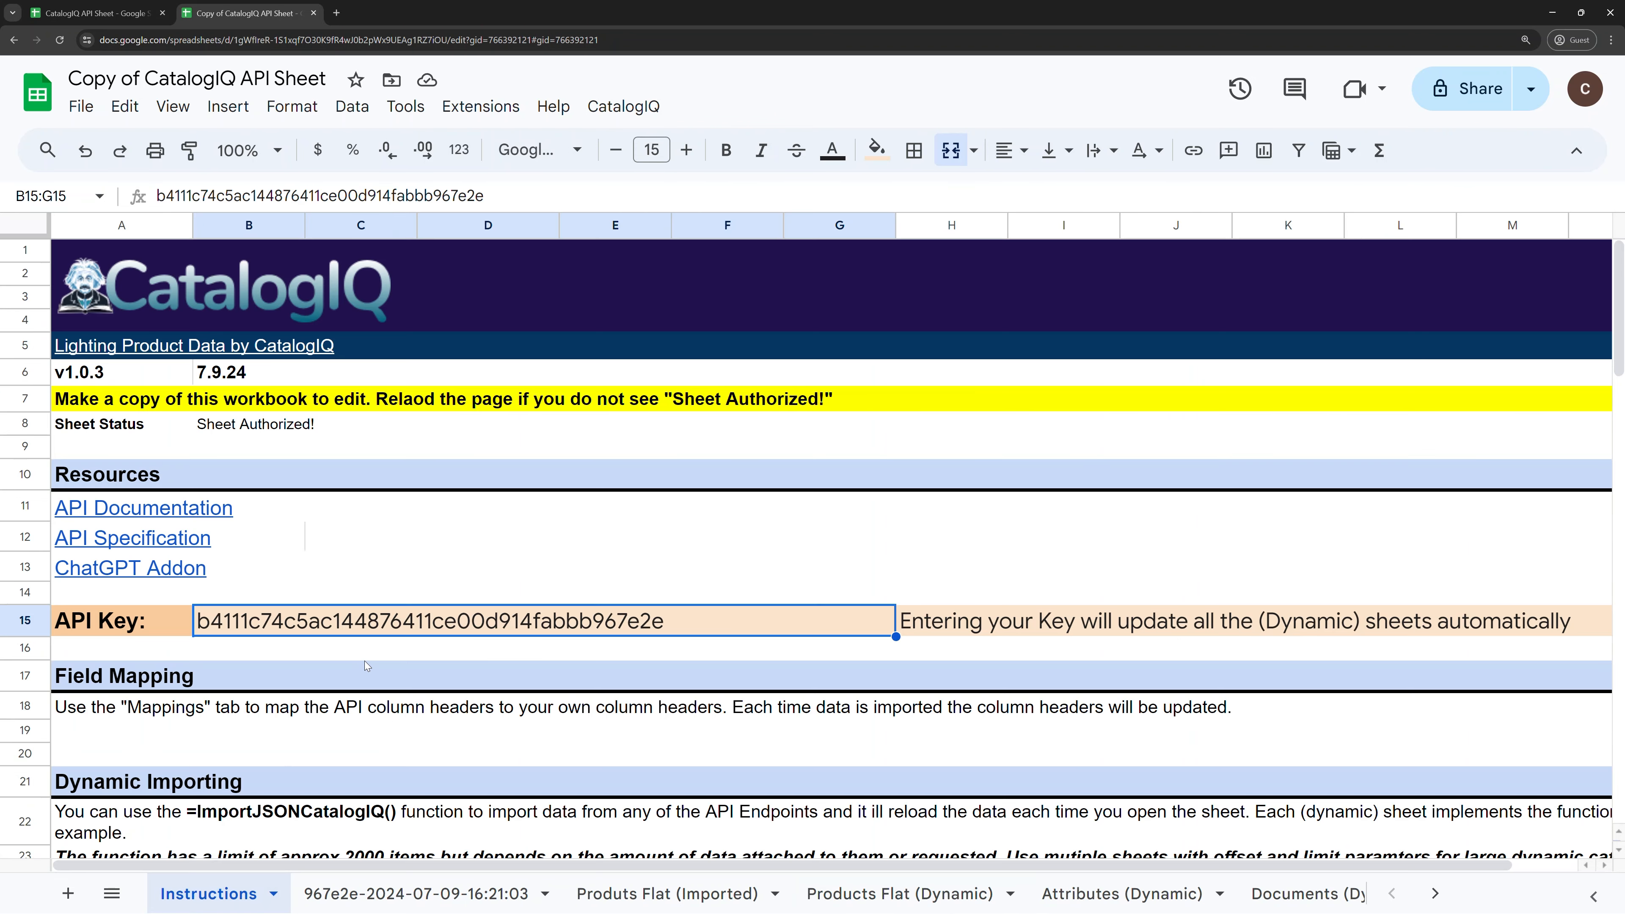
pyautogui.moveTo(542, 511)
pyautogui.click(548, 430)
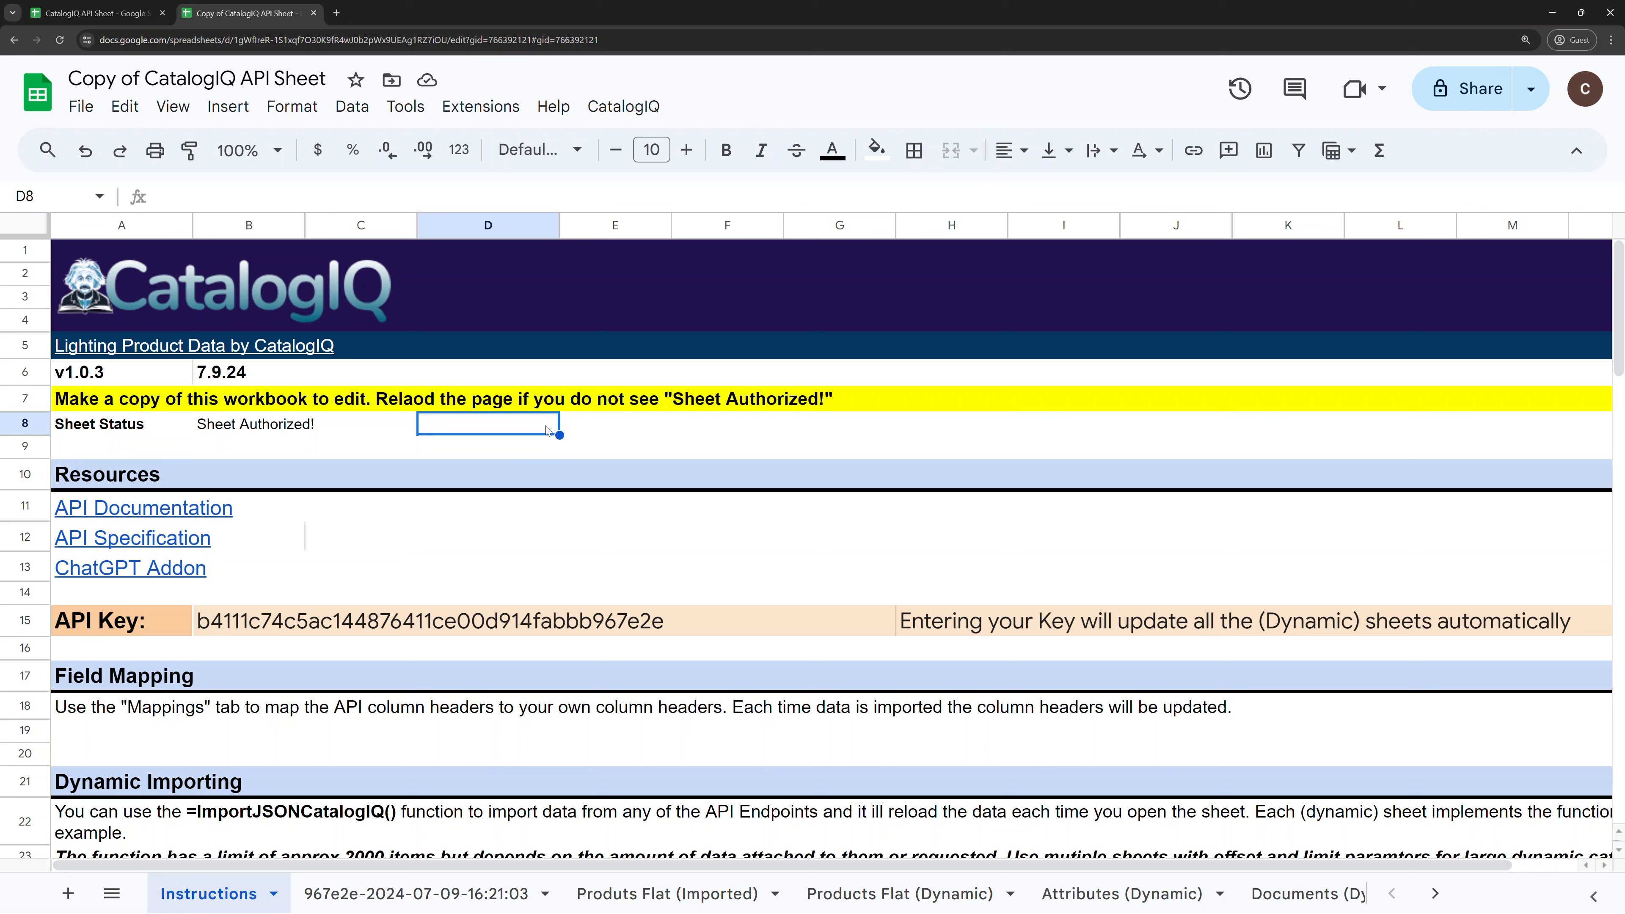
pyautogui.click(573, 532)
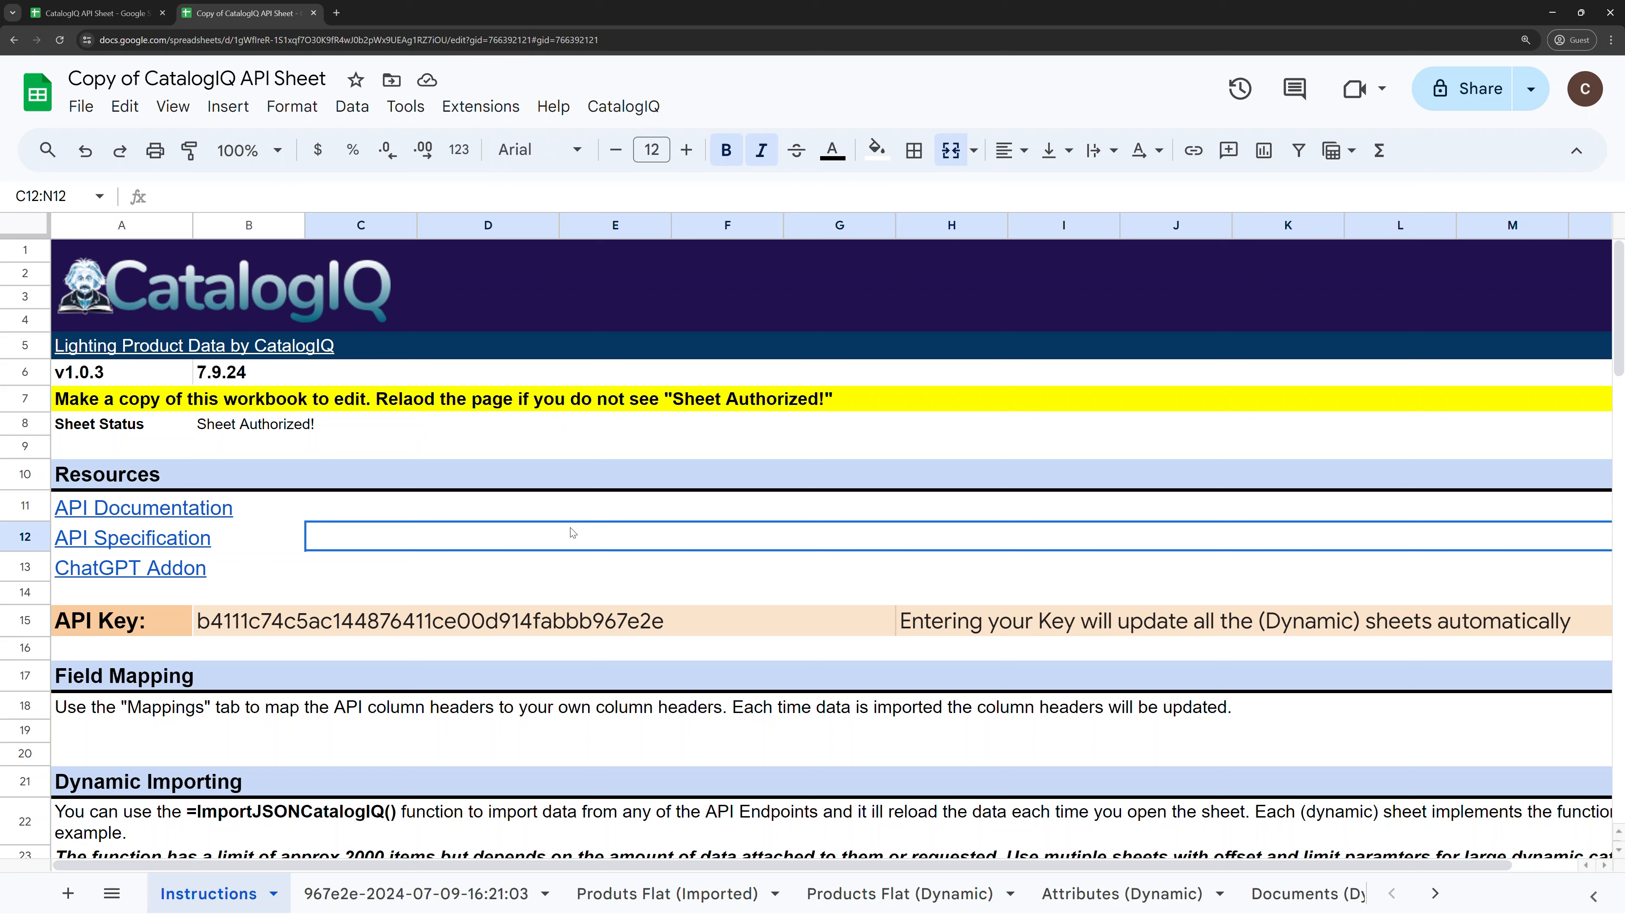